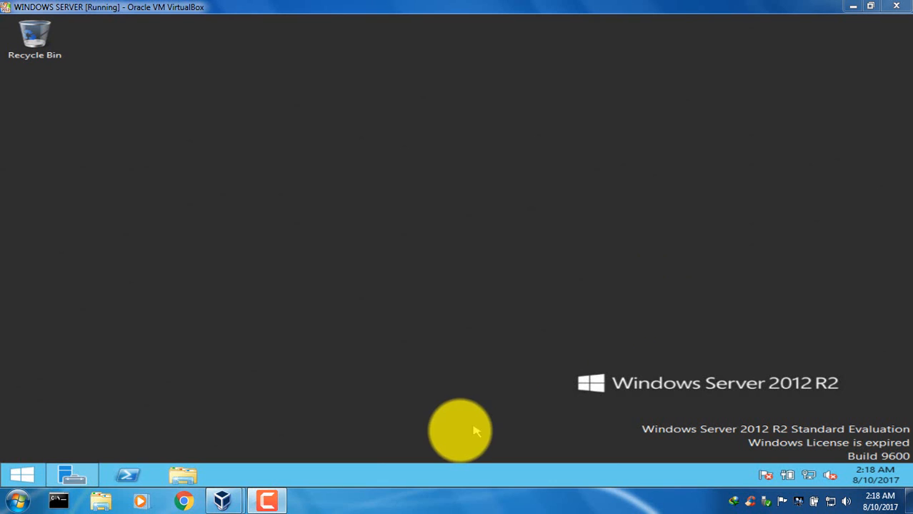
Bring the WINDOWS SERVER virtual machine to the front and open Server Manager.
mouse_move(222, 504)
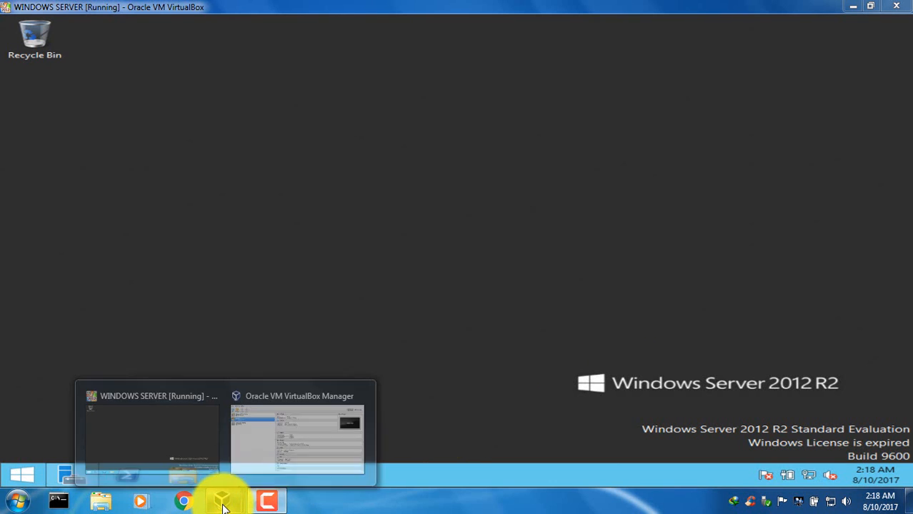
mouse_move(272, 460)
mouse_move(200, 446)
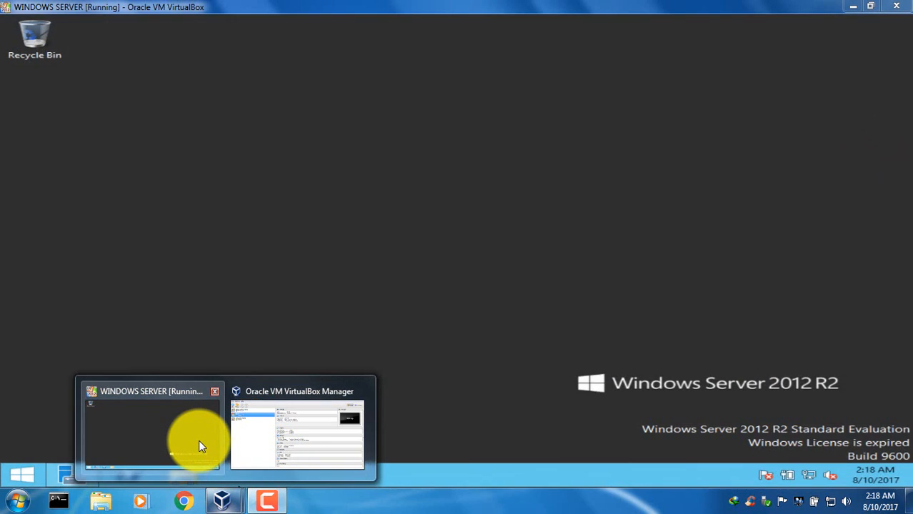
left_click(198, 440)
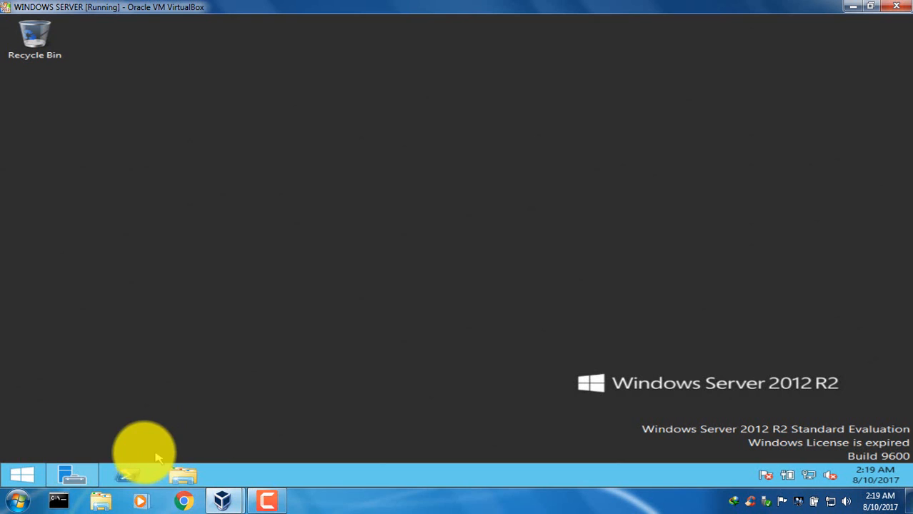
left_click(75, 480)
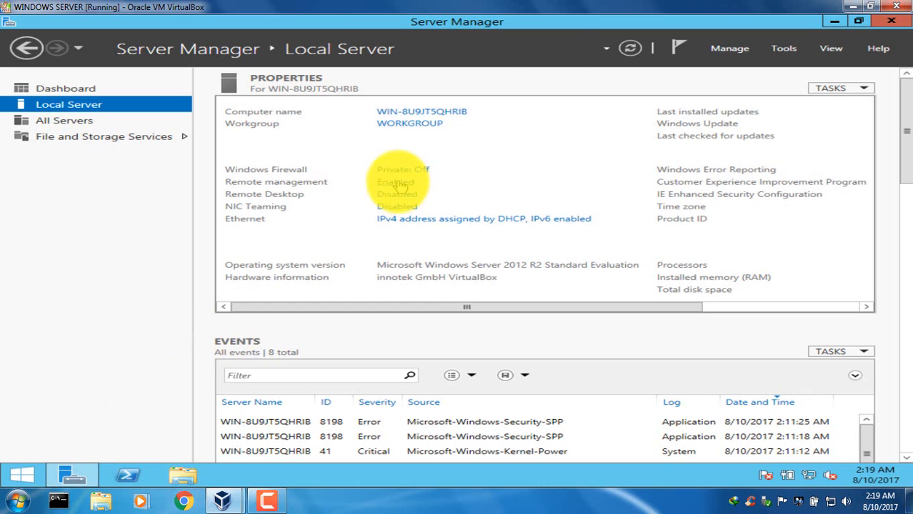
Start the Add Roles and Features Wizard and advance to server role selection with role-based or feature-based installation.
left_click(714, 48)
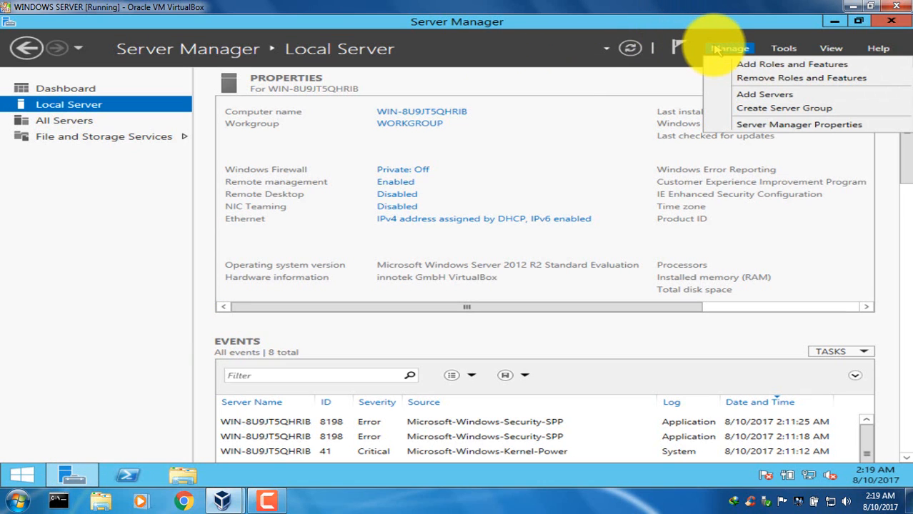
left_click(755, 66)
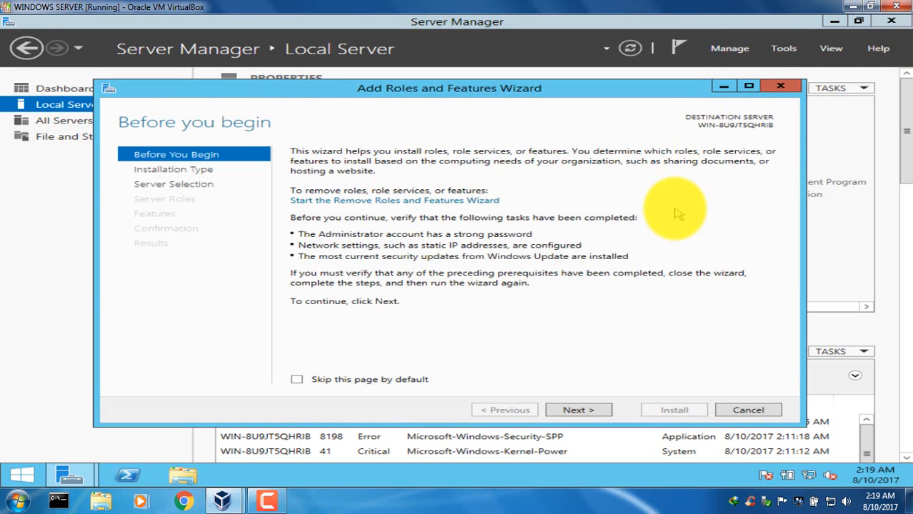
left_click(589, 414)
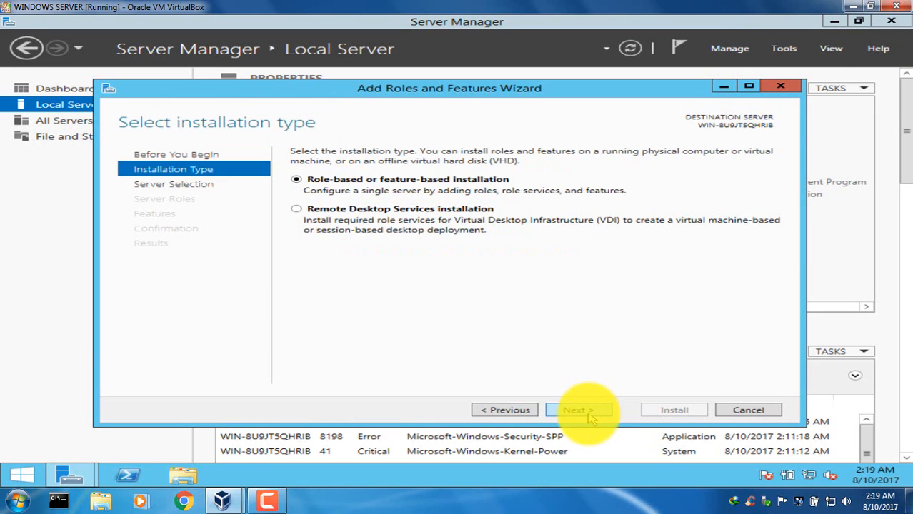
left_click(590, 417)
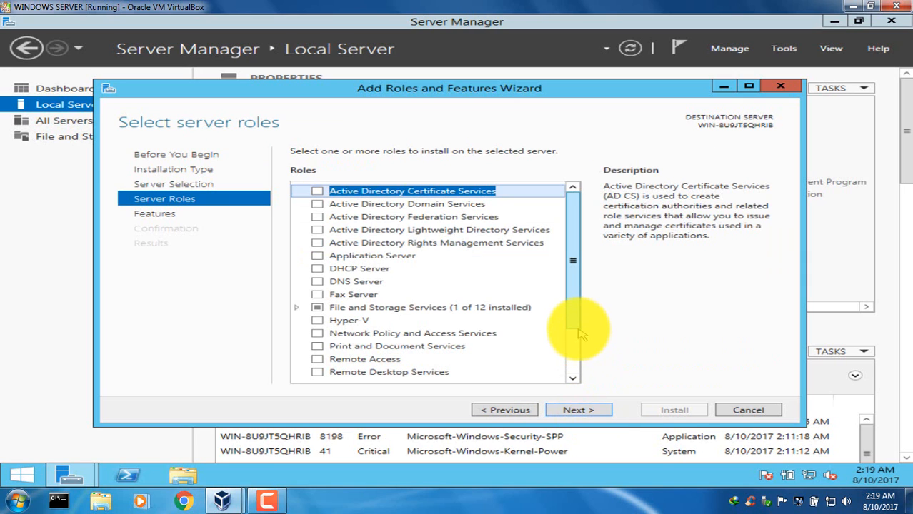
Select the DNS Server role with its required management tools and continue past the validation results.
mouse_move(575, 304)
left_mouse_down()
mouse_move(574, 323)
mouse_move(575, 309)
left_mouse_up()
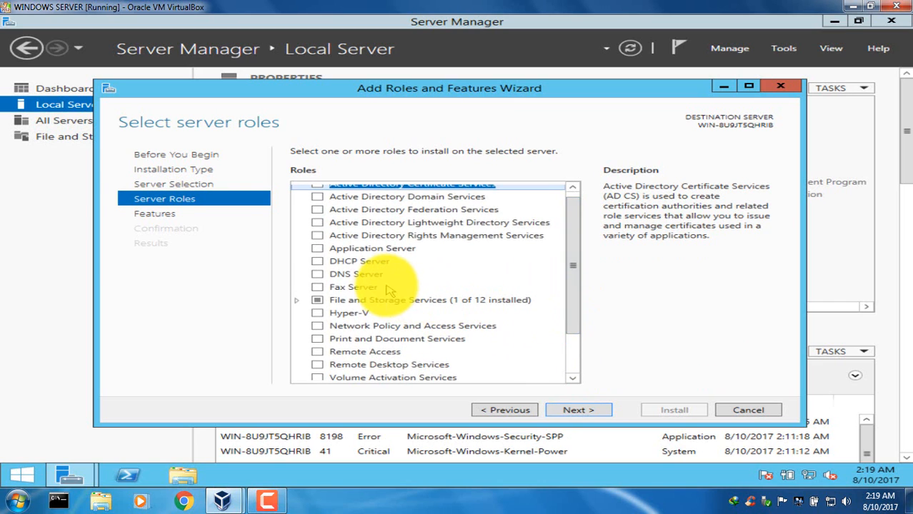
left_click(319, 275)
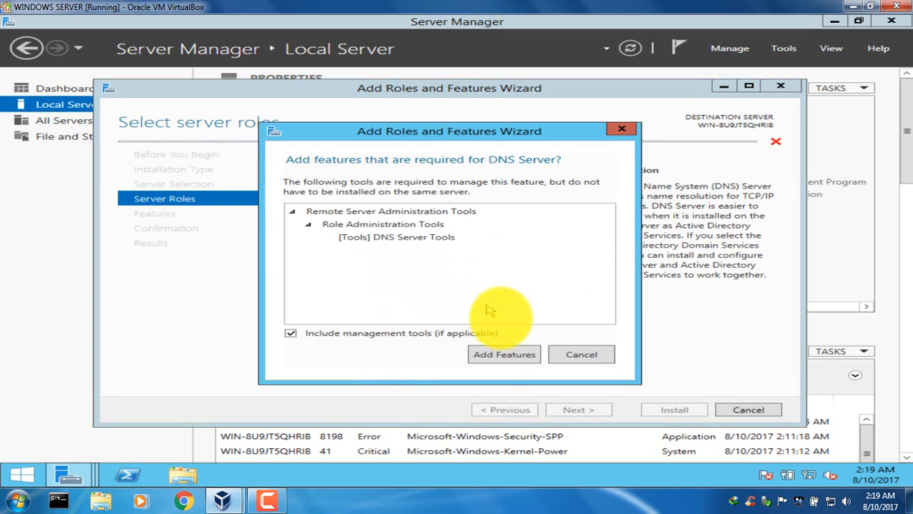
left_click(504, 355)
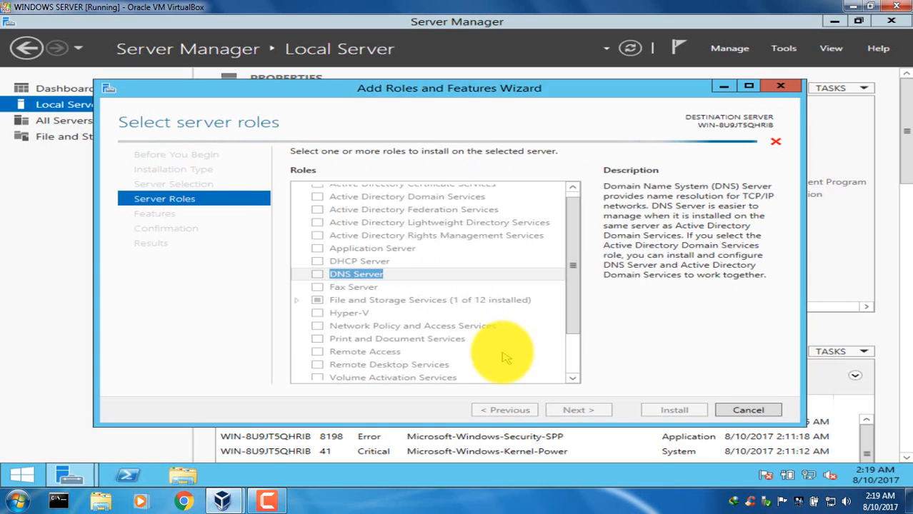
left_click(564, 352)
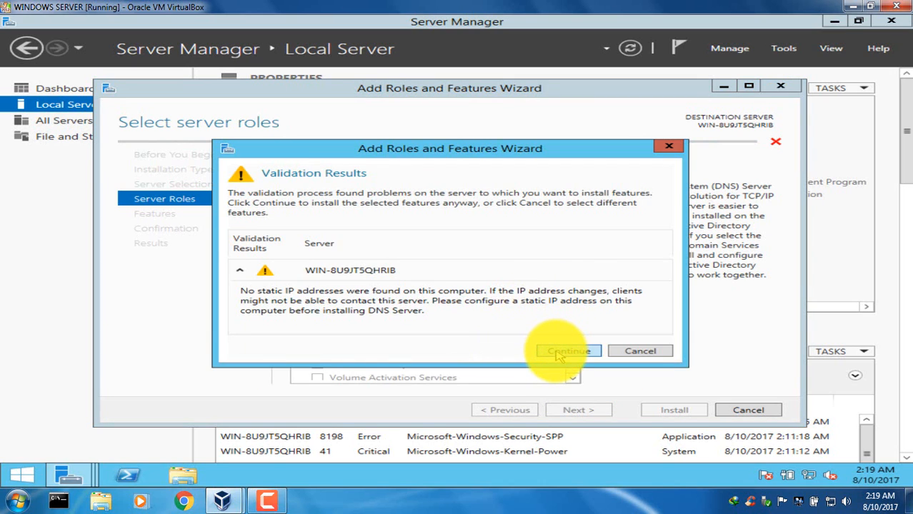
scroll(571, 360, "down", 2)
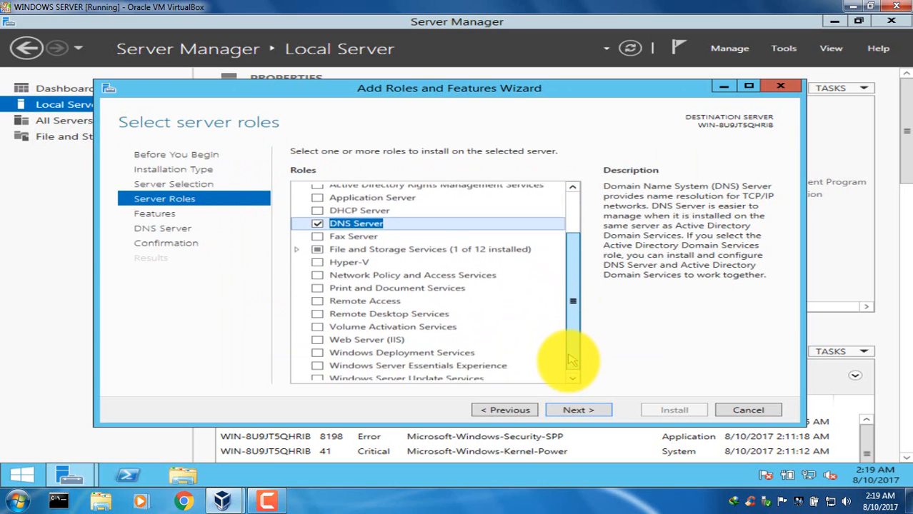
scroll(571, 360, "down", 1)
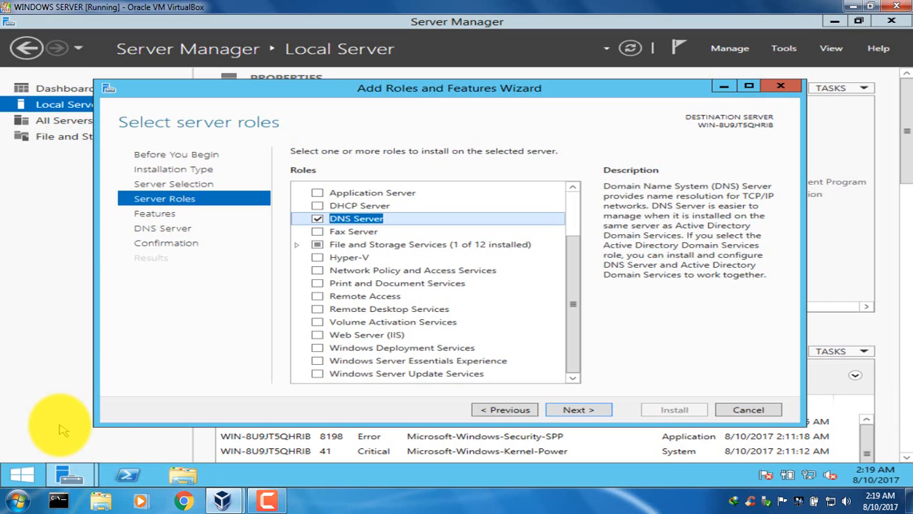
left_click(6, 475)
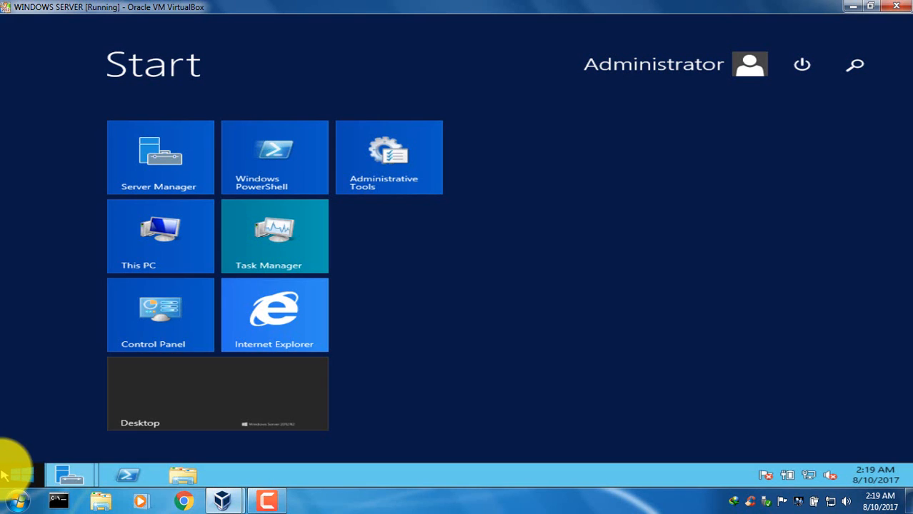
right_click(191, 306)
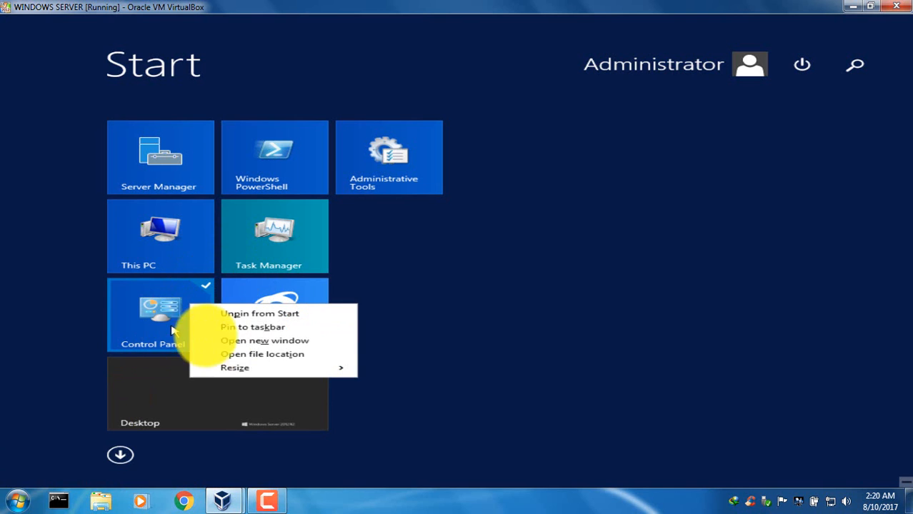
left_click(164, 326)
left_click(163, 326)
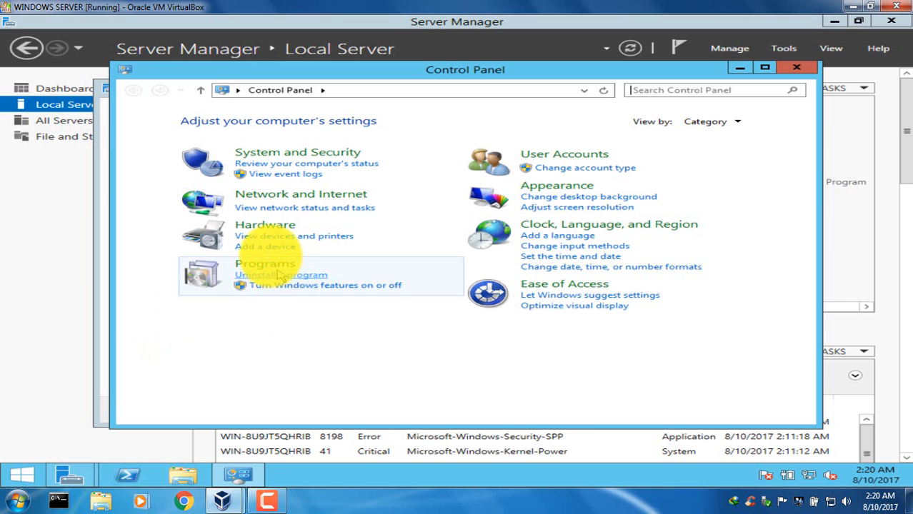
left_click(339, 201)
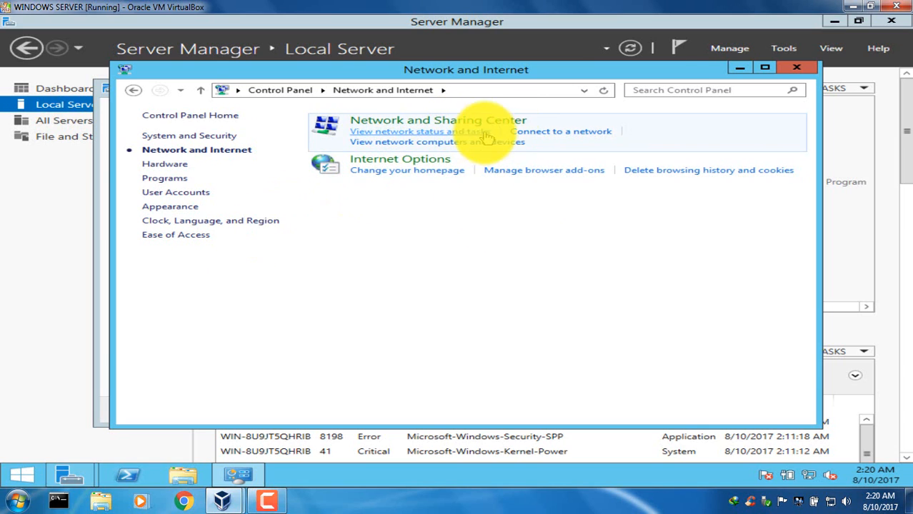
left_click(796, 68)
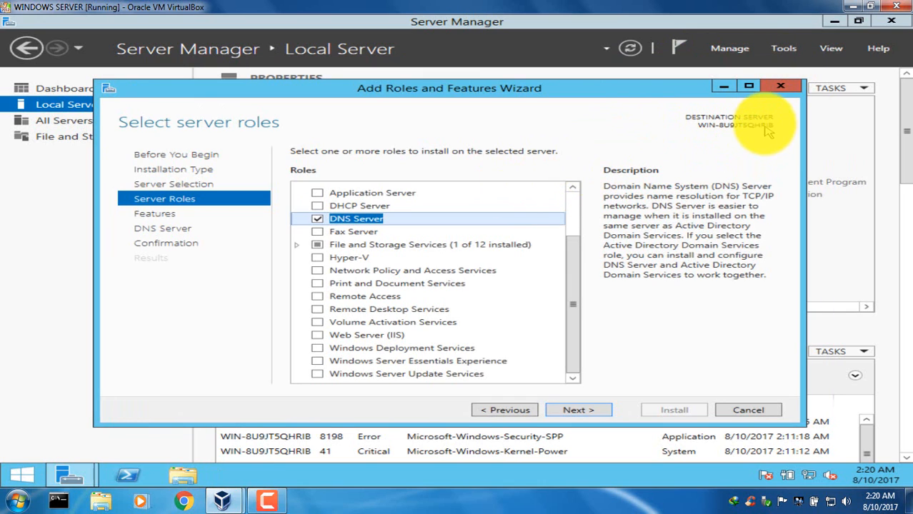
left_click(780, 87)
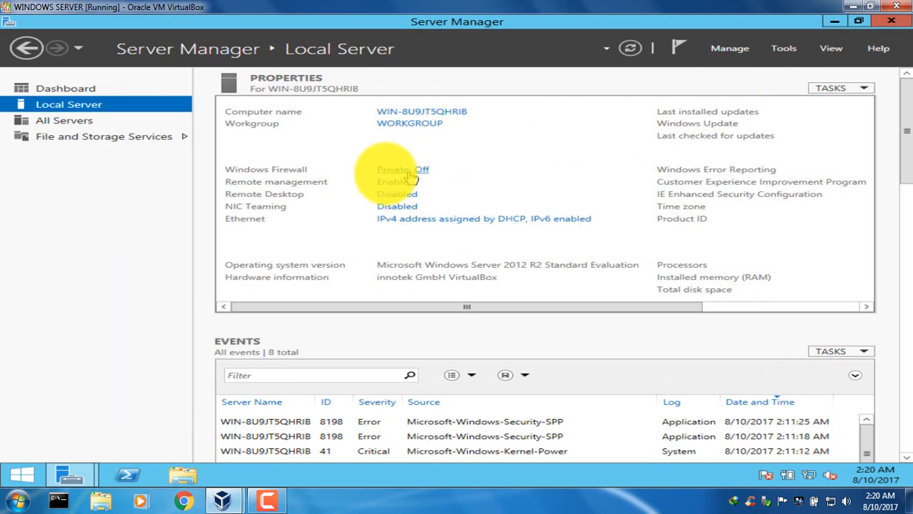
Open the Ethernet adapter's Internet Protocol Version 4 properties from the local server and choose to use specified DNS server addresses.
left_click(405, 220)
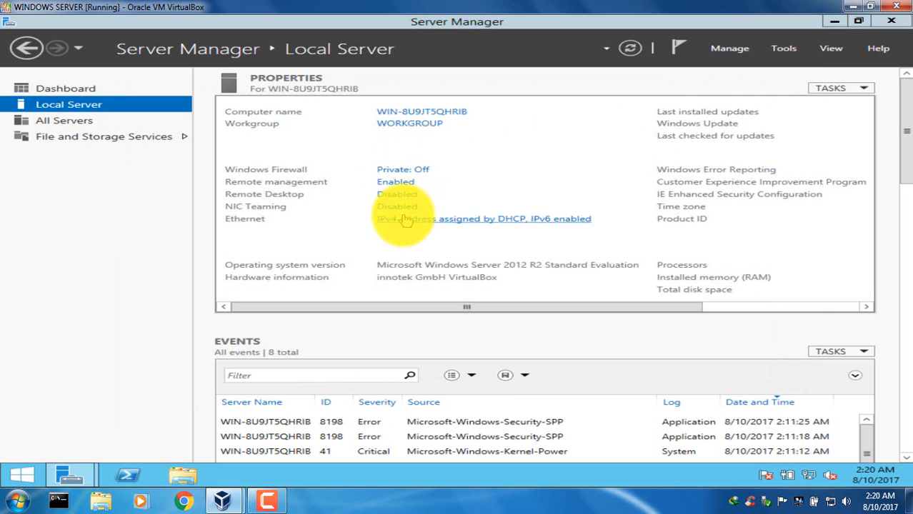
left_click(285, 145)
right_click(284, 142)
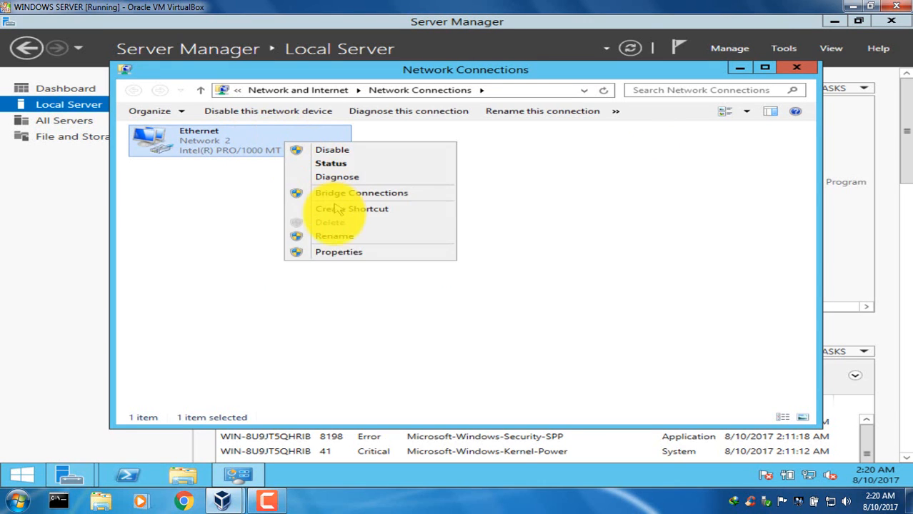
left_click(338, 252)
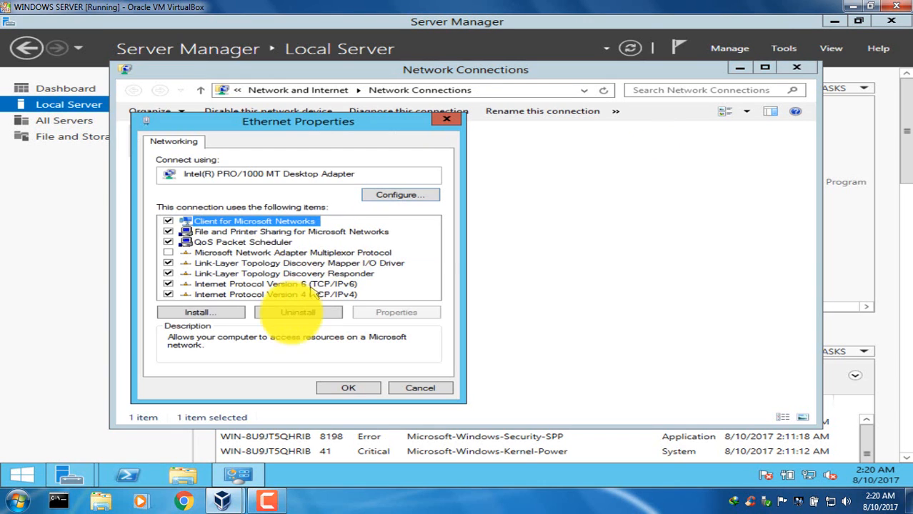
double_click(286, 294)
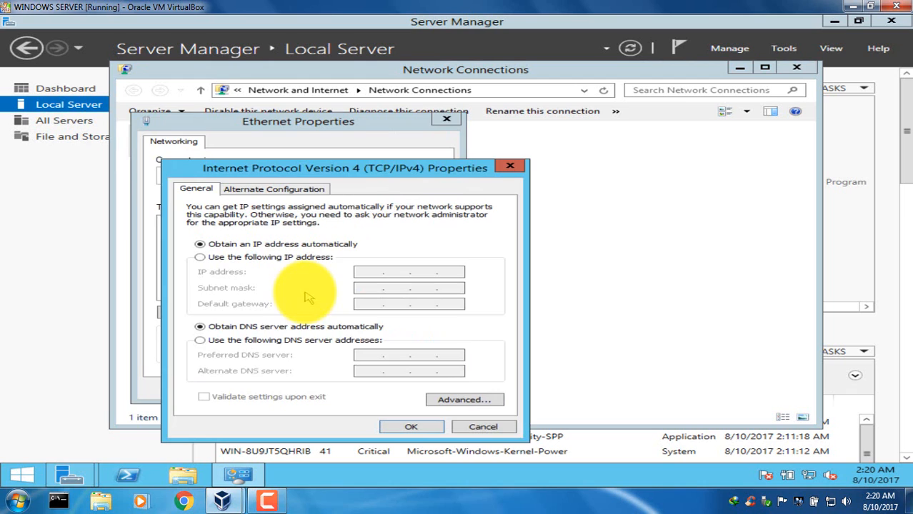
left_click(286, 340)
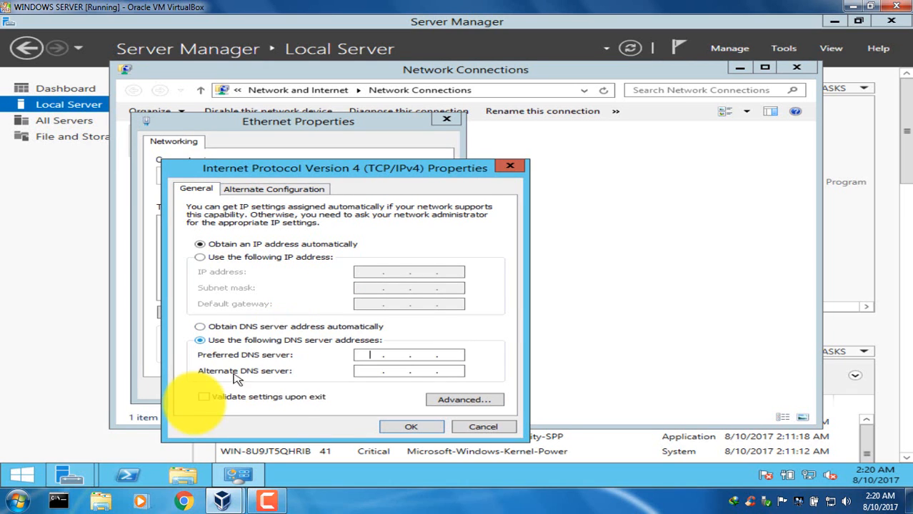
Open Command Prompt through a search for cmd and run ipconfig to look up the server's IPv4 address.
left_click(39, 475)
left_click(852, 64)
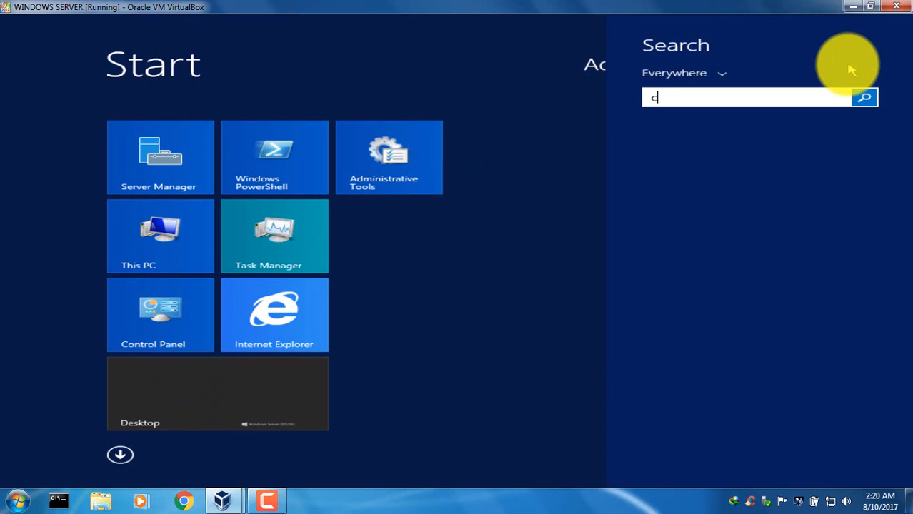
type("cmd")
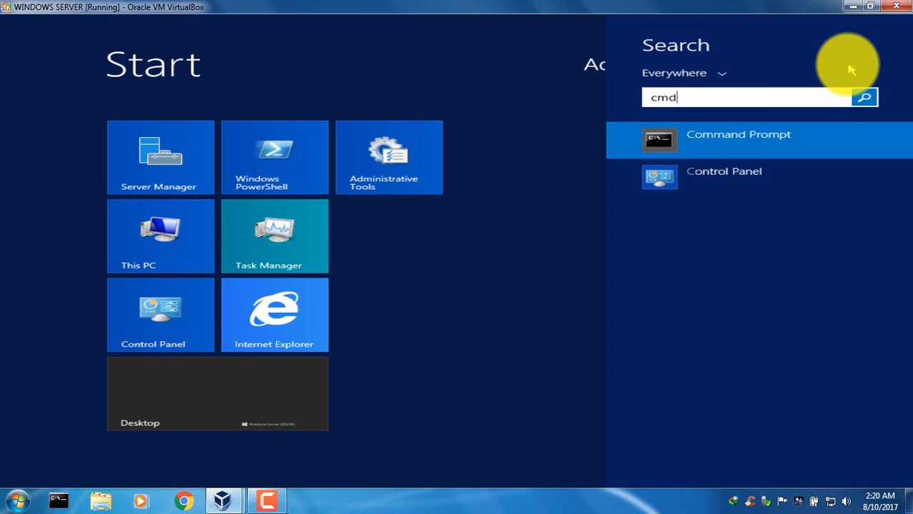
key("Return")
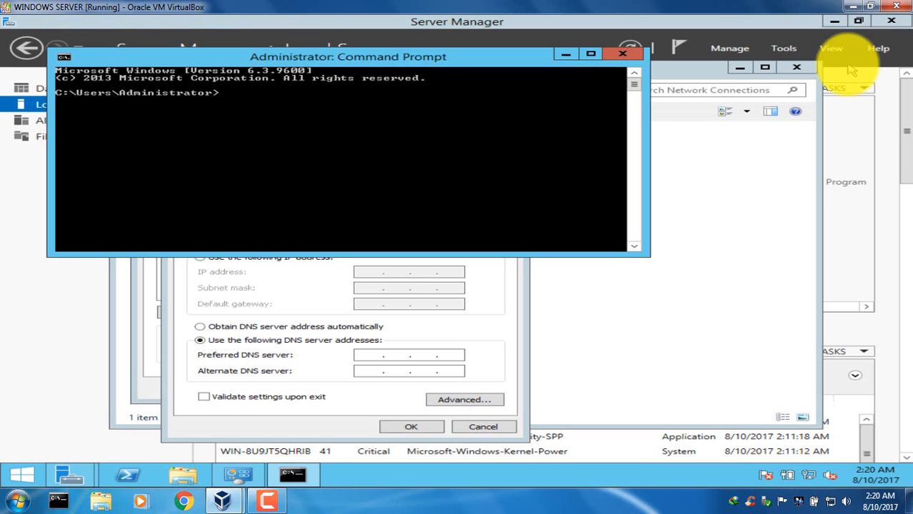
type("ipconfig")
key("Return")
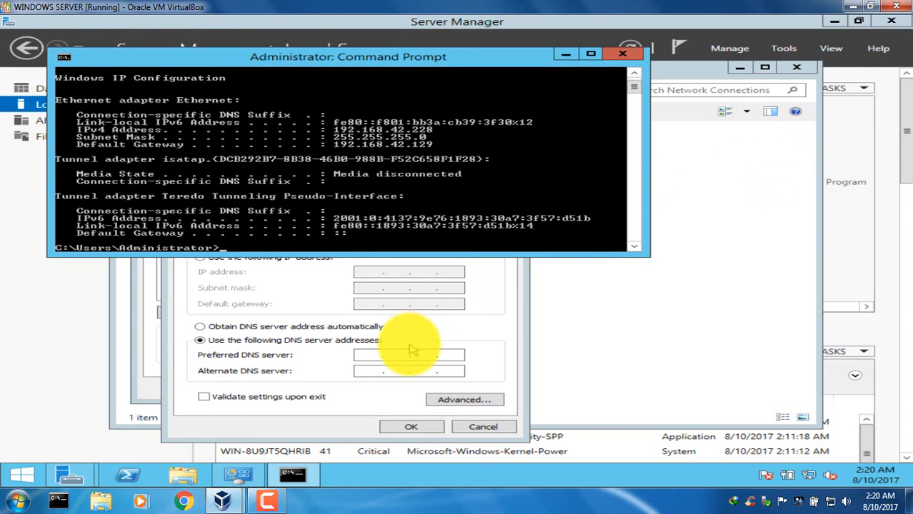
Set the preferred DNS server to 192.168.42.228, apply the Ethernet properties and close Network Connections.
left_click(368, 354)
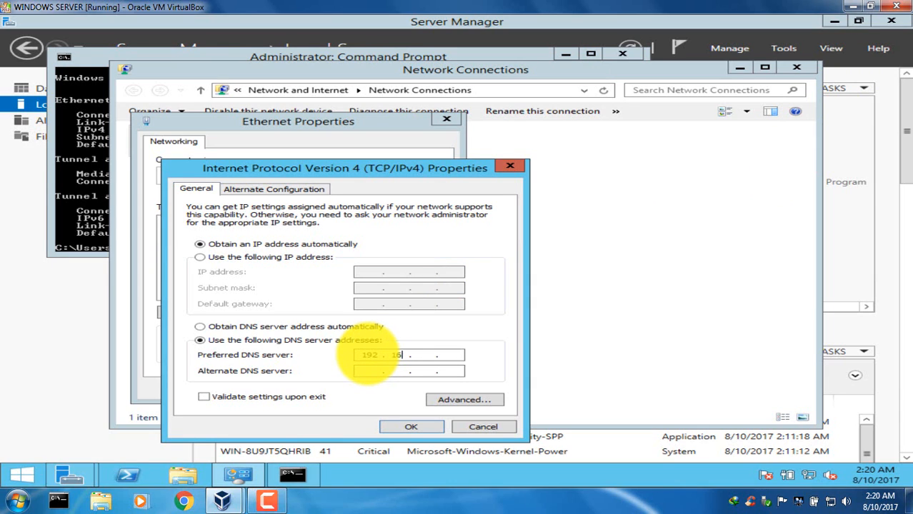
type("192 . 168")
left_click(106, 223)
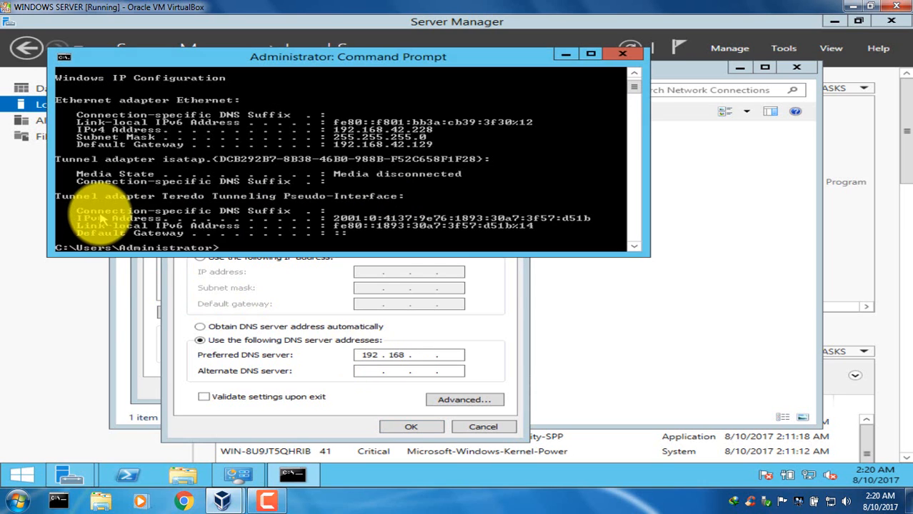
left_click(421, 355)
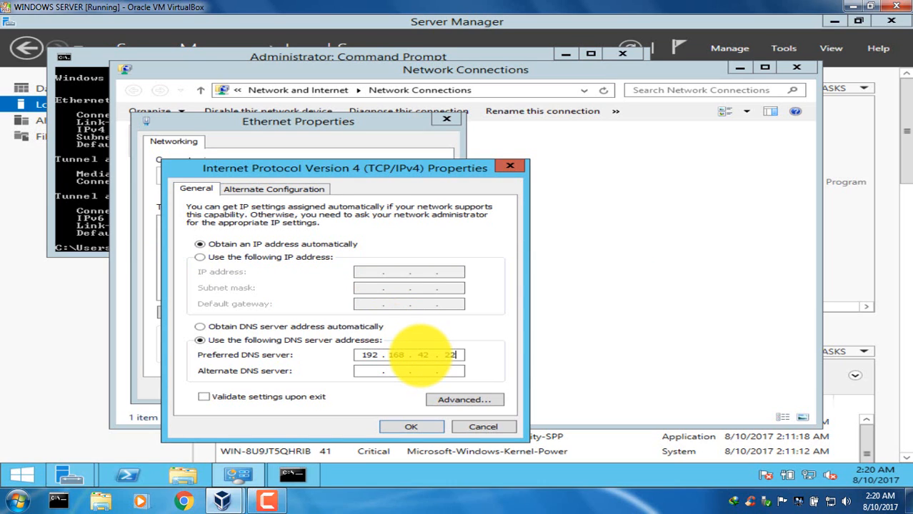
left_click(429, 428)
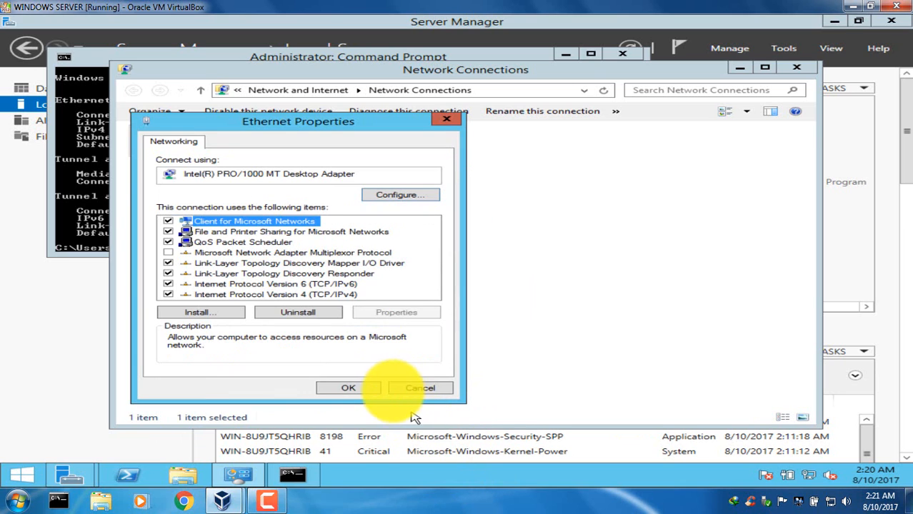
left_click(355, 388)
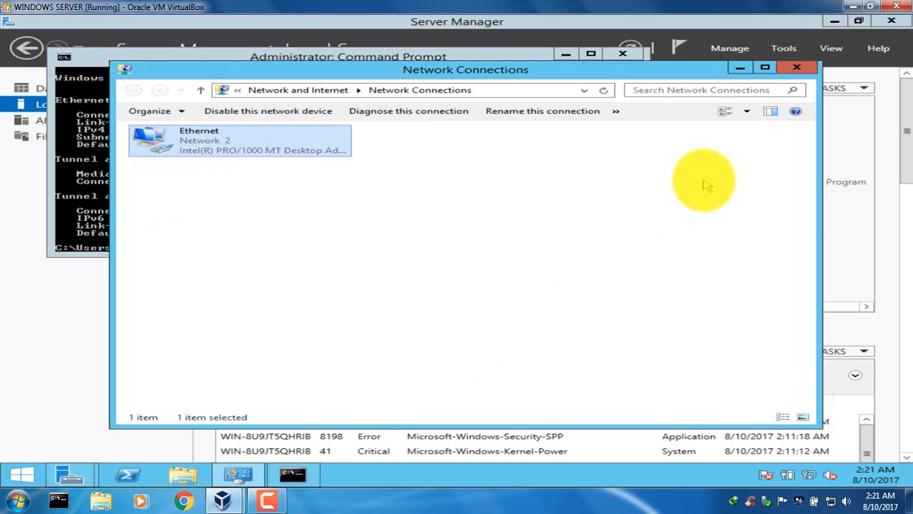
left_click(797, 68)
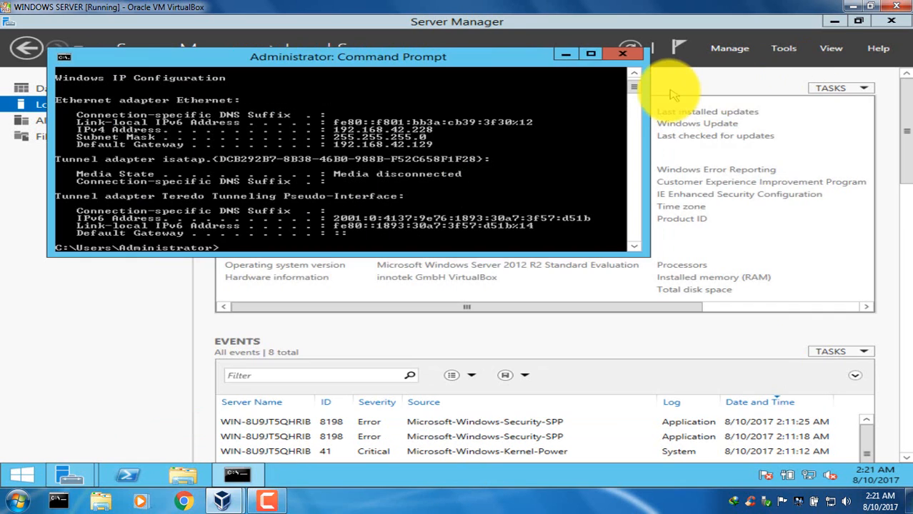
Close Command Prompt, return to the Add Roles and Features Wizard and add the Web Server (IIS) role with its management tools.
left_click(623, 54)
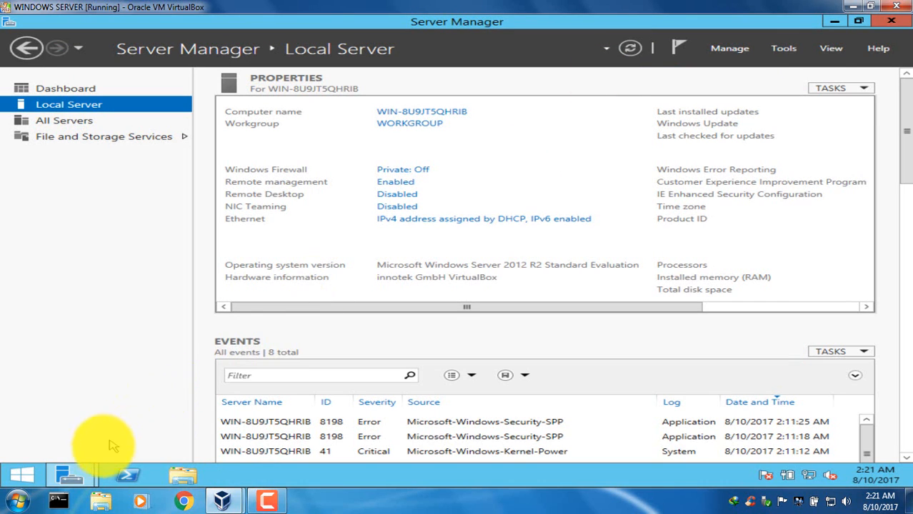
mouse_move(80, 464)
left_click(212, 408)
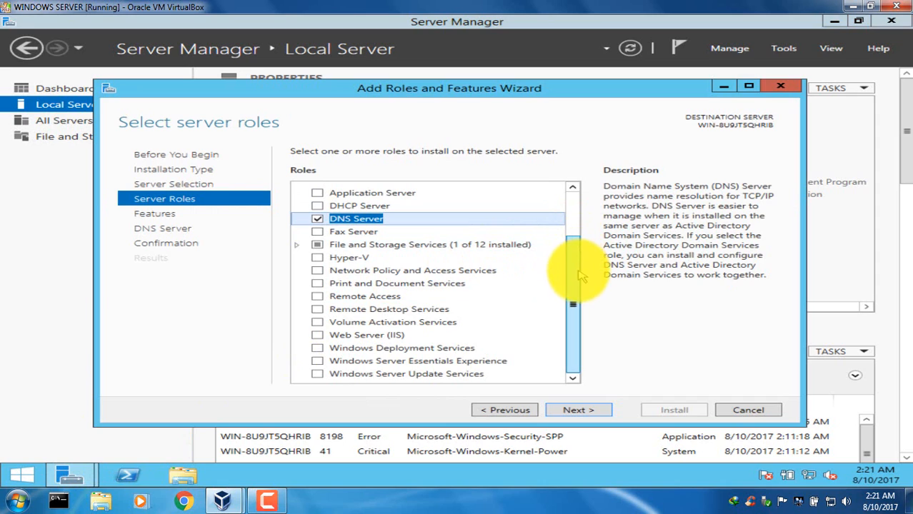
left_click(322, 337)
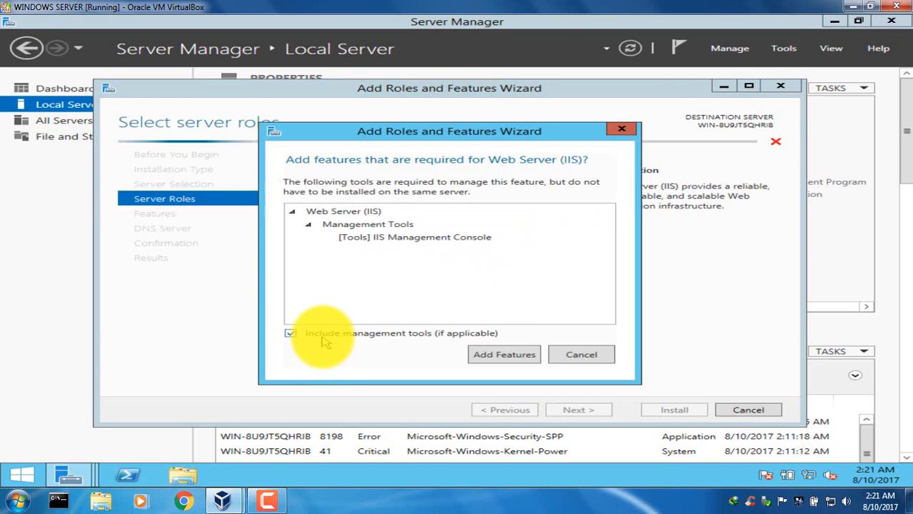
left_click(507, 355)
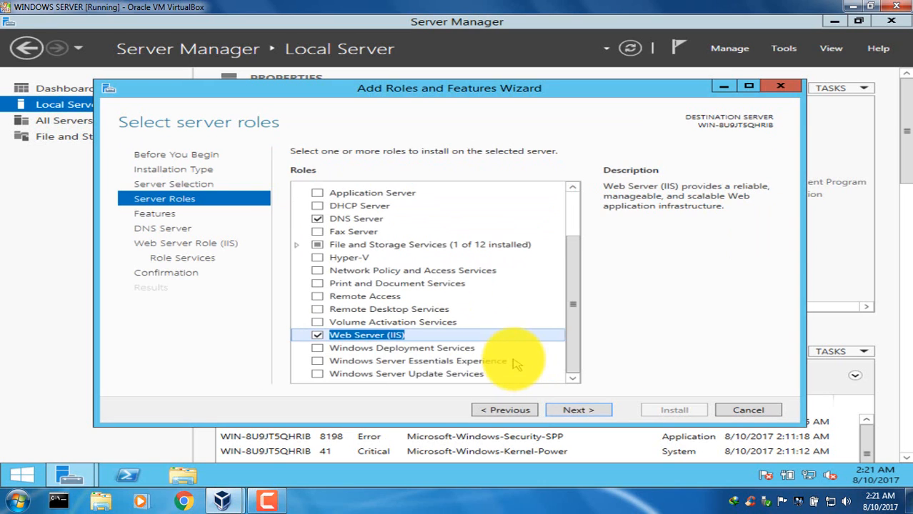
left_click(583, 410)
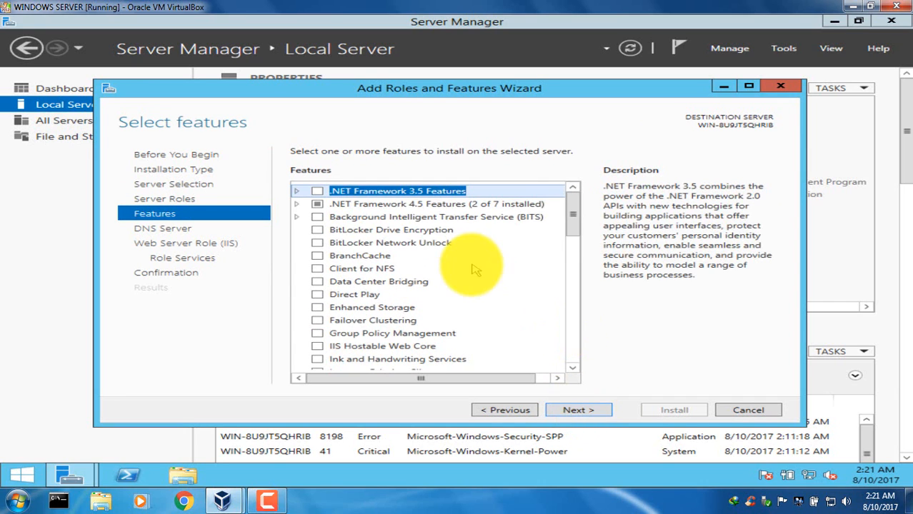
Keep the default features and add HTTP Redirection, WebDAV Publishing, FTP Server and FTP Extensibility to the Web Server role services.
left_click_drag(583, 220, 592, 366)
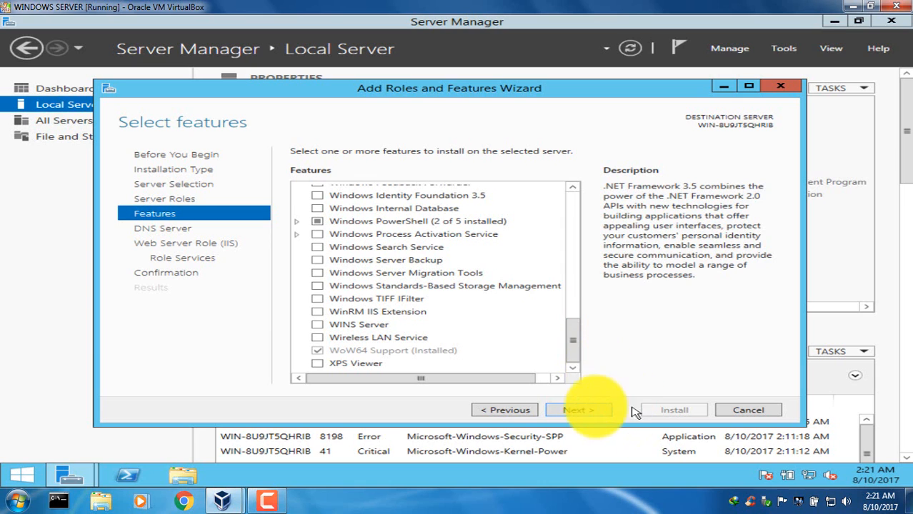
left_click(592, 410)
left_click(592, 410)
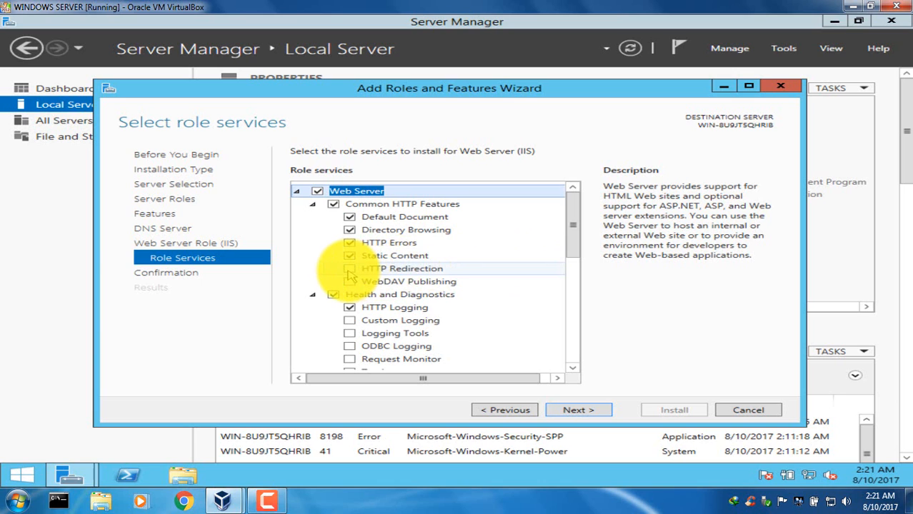
left_click(350, 270)
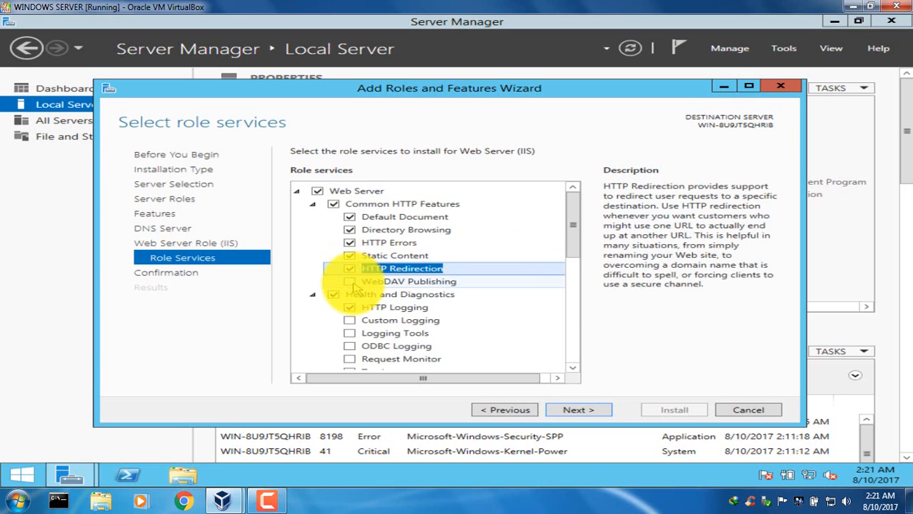
left_click(350, 282)
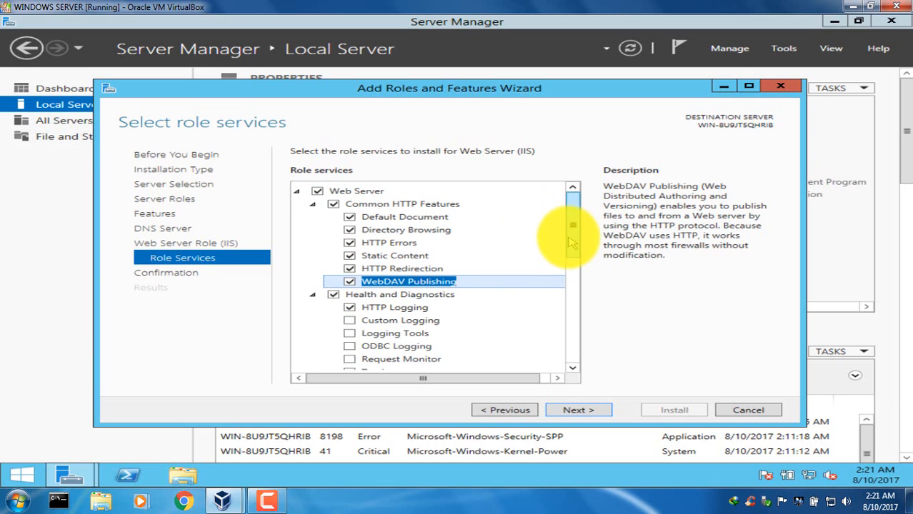
left_click_drag(571, 243, 577, 343)
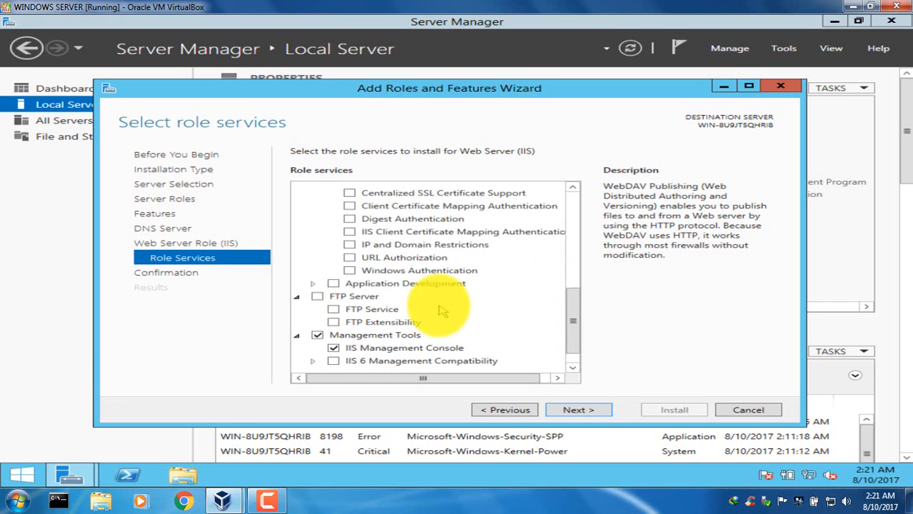
left_click(316, 295)
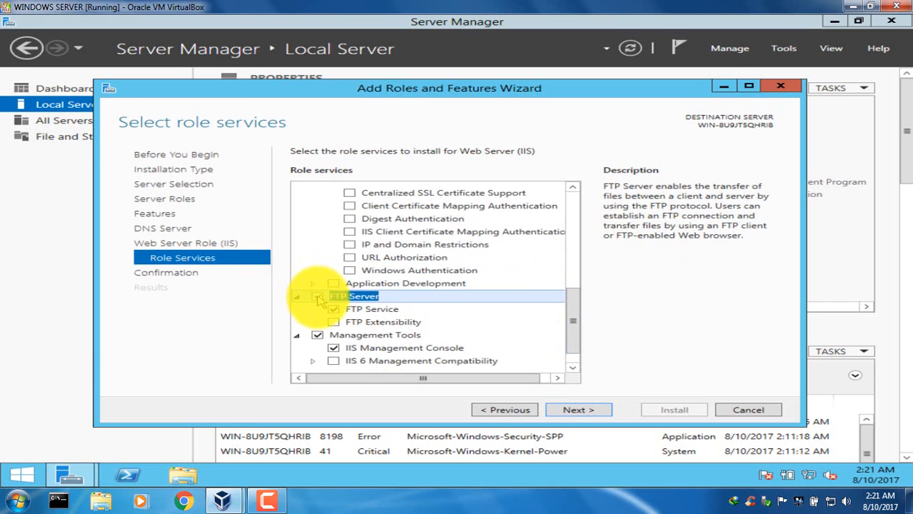
left_click(340, 325)
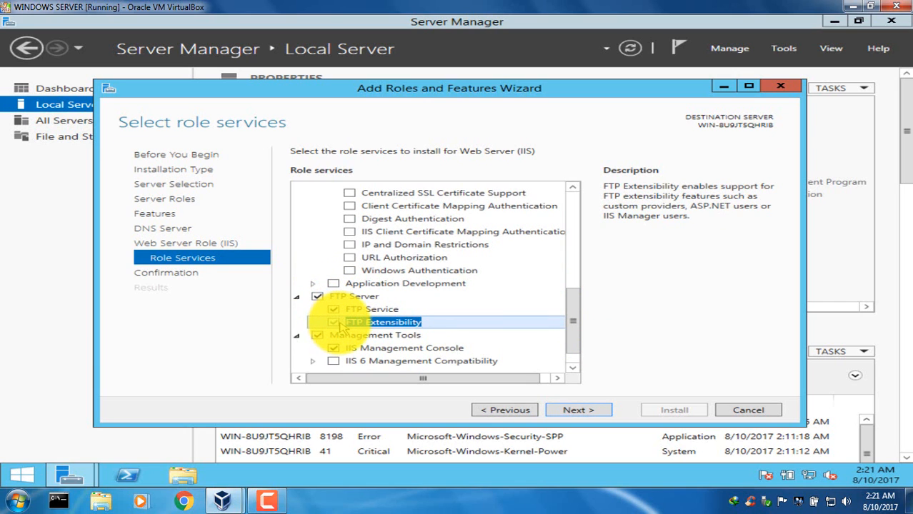
left_click(575, 411)
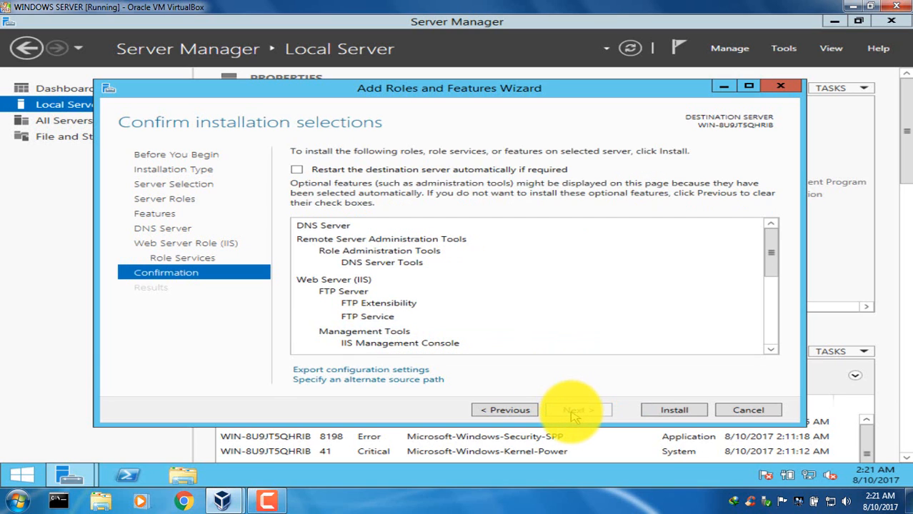
Install the selected roles with automatic server restart allowed, close the wizard and dismiss the installation notification.
left_click(388, 176)
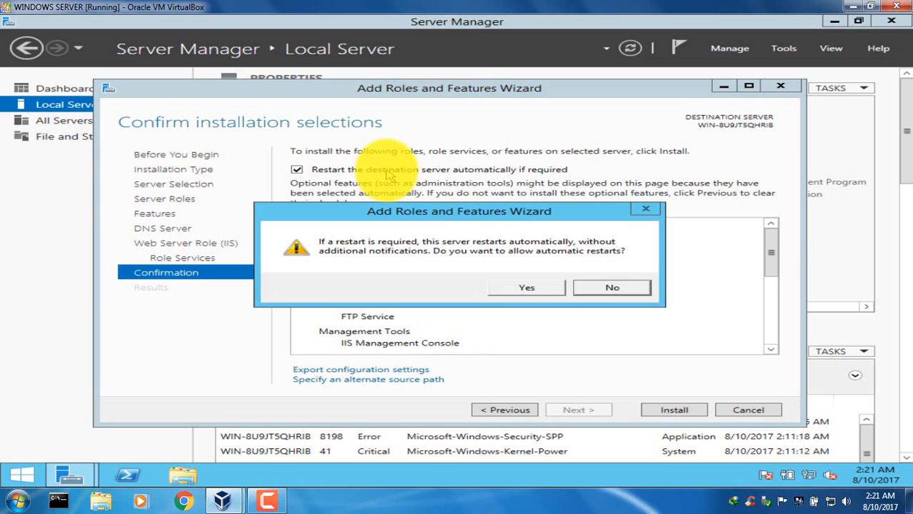
left_click(551, 290)
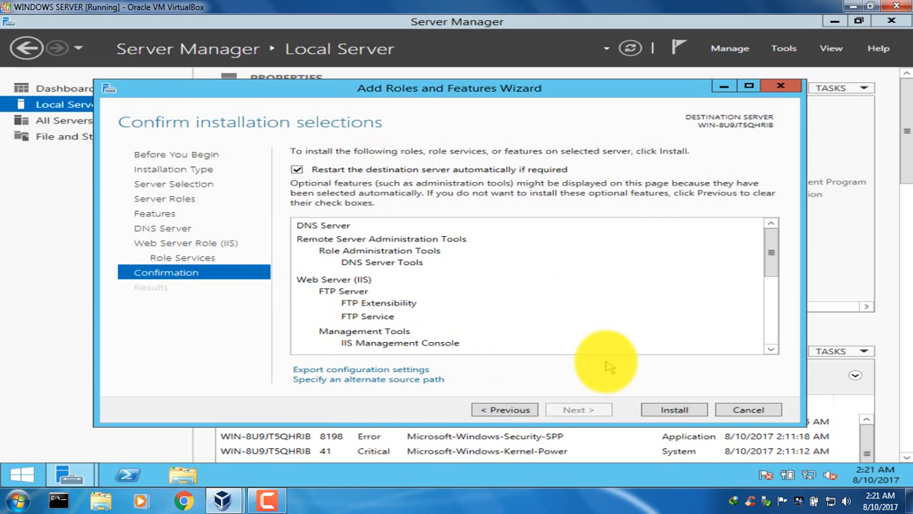
left_click(675, 410)
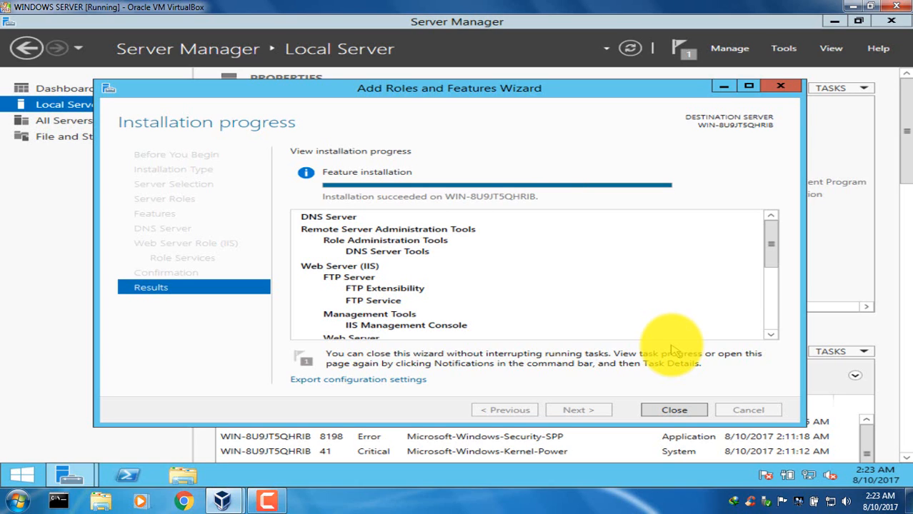
left_click(676, 409)
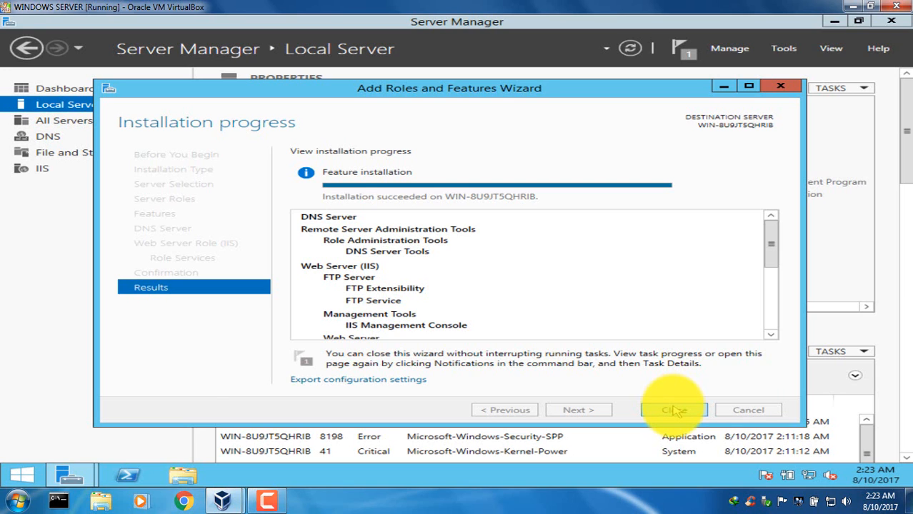
left_click(675, 410)
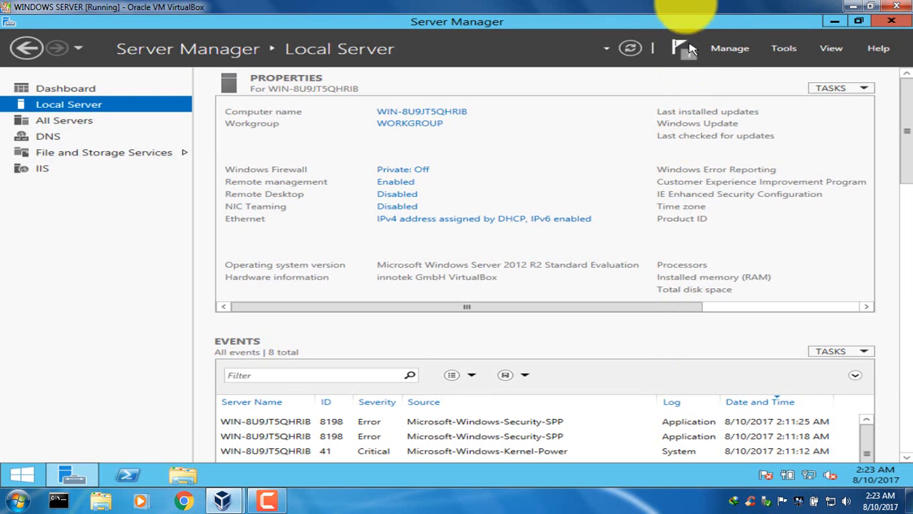
left_click(679, 46)
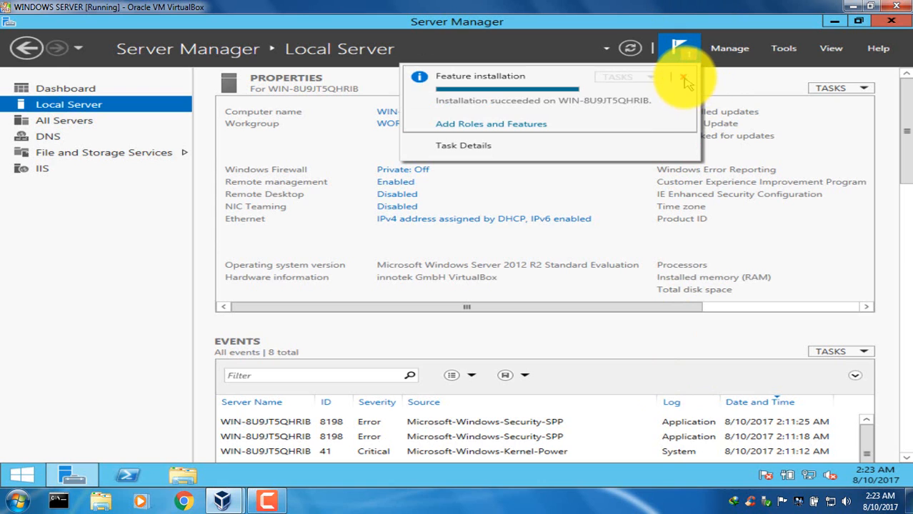
left_click(683, 79)
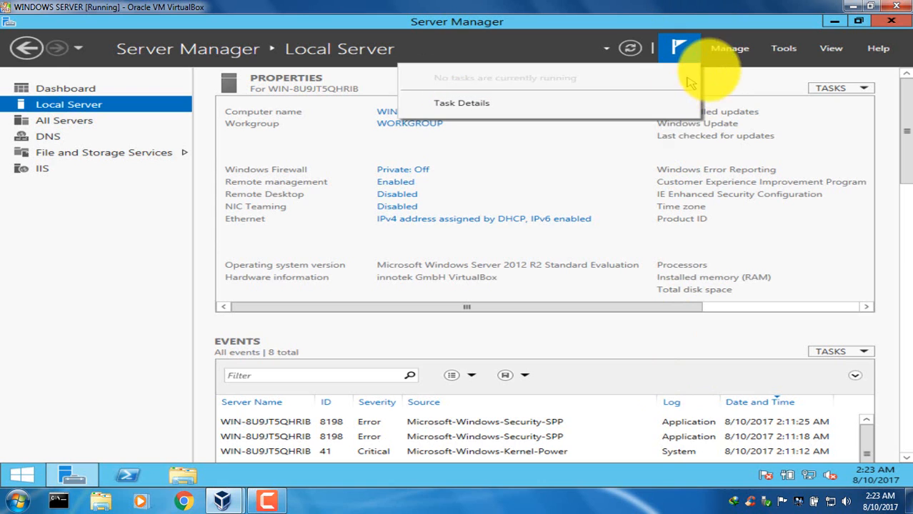
Open Computer Management and display the Users folder under Local Users and Groups.
left_click(778, 53)
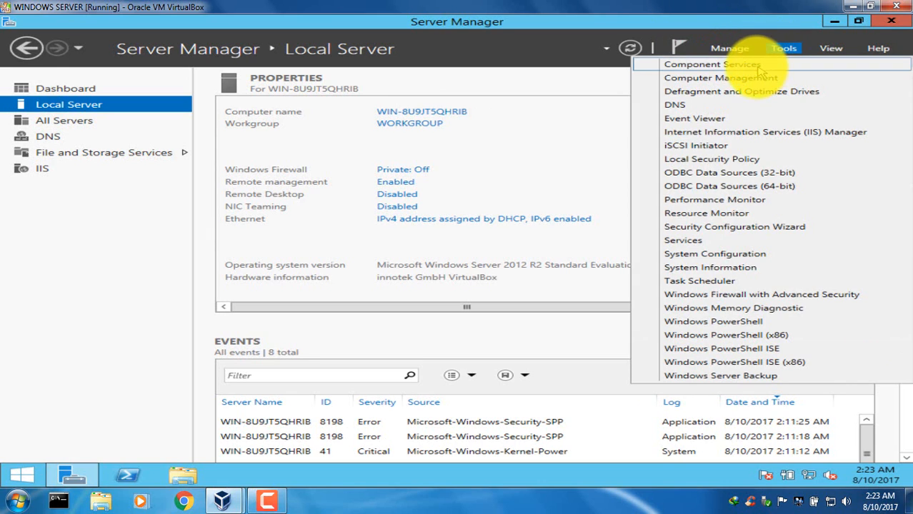
left_click(739, 79)
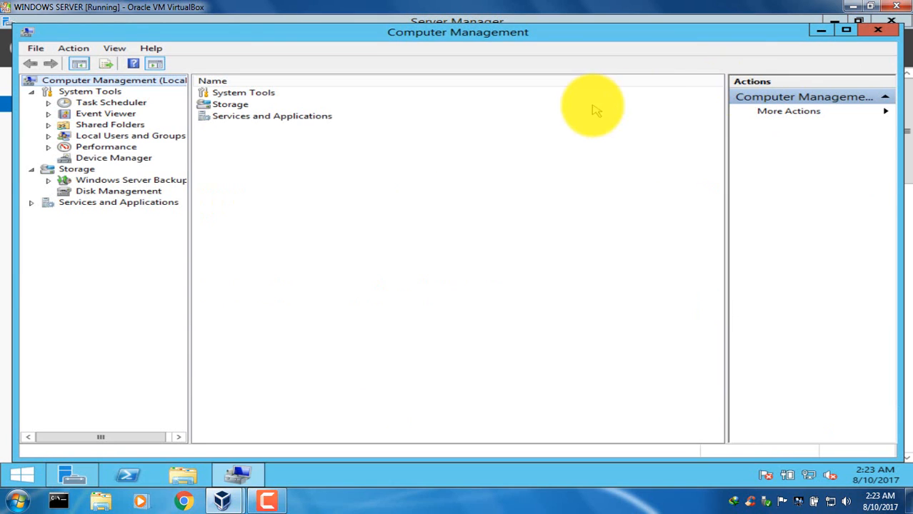
left_click(158, 137)
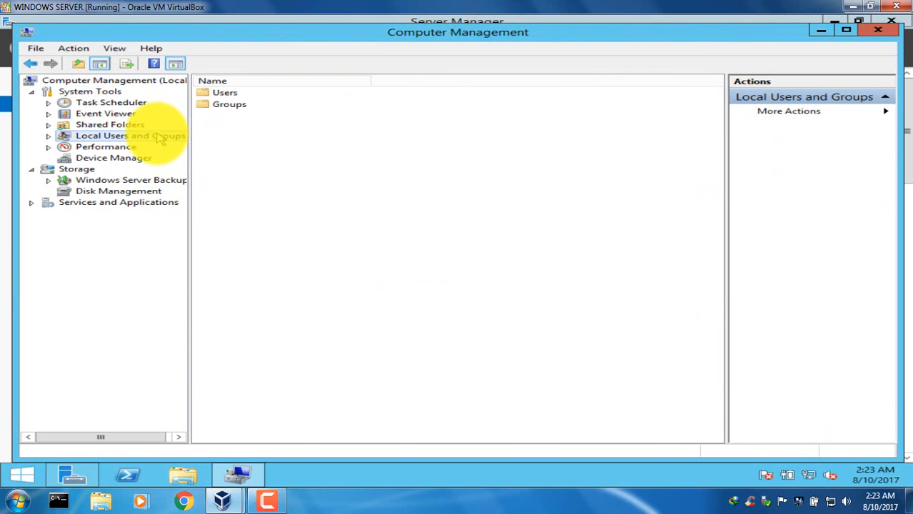
right_click(160, 138)
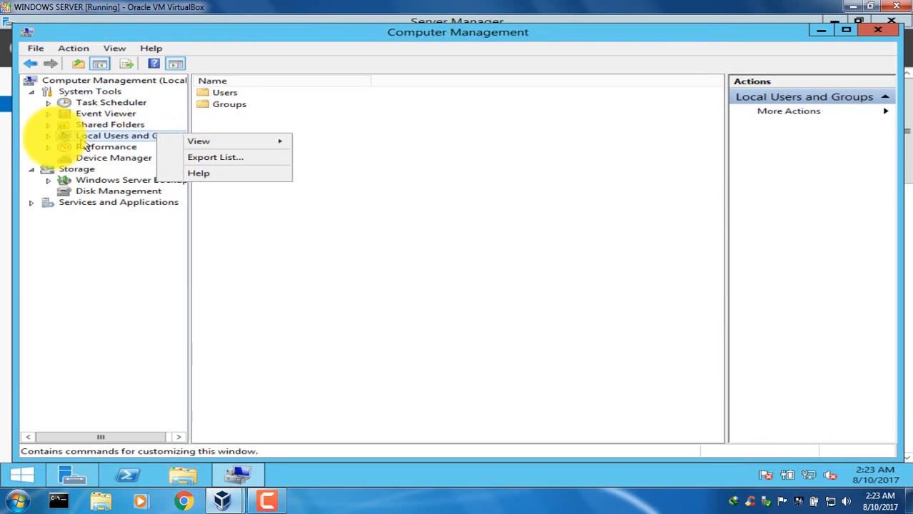
left_click(48, 136)
left_click(107, 148)
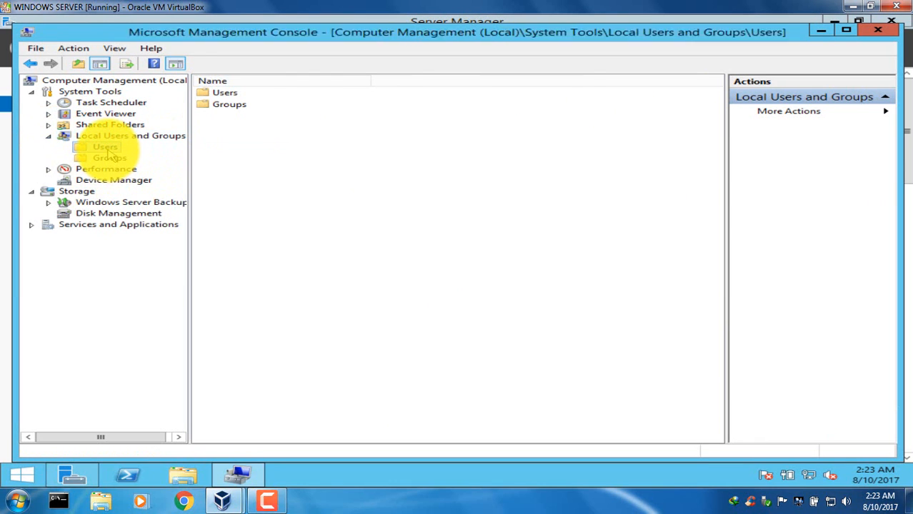
Start a new local user named ftpuser and enter and confirm the account password.
right_click(111, 150)
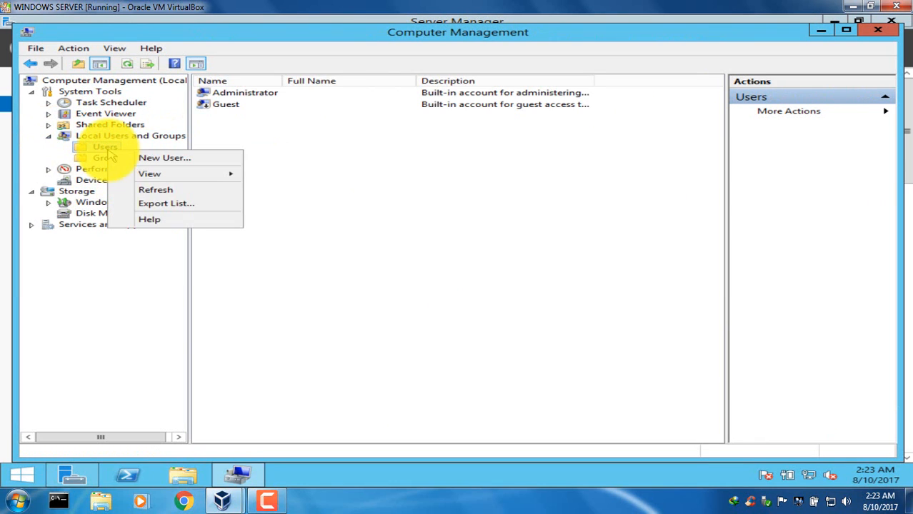
left_click(142, 158)
type("f")
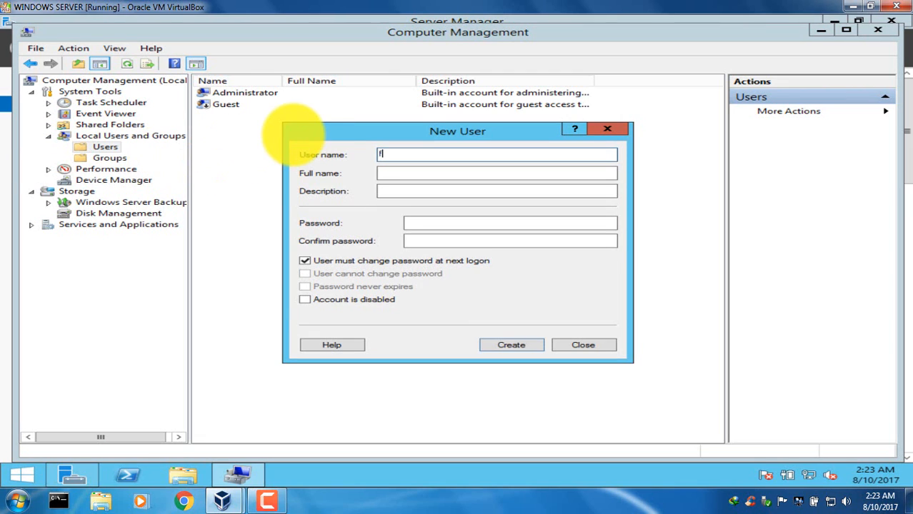
type("tpuser")
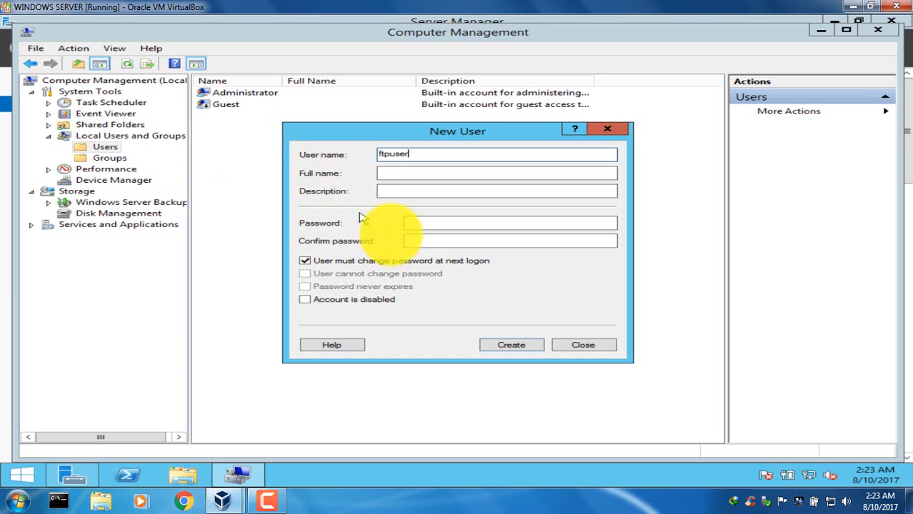
left_click(431, 225)
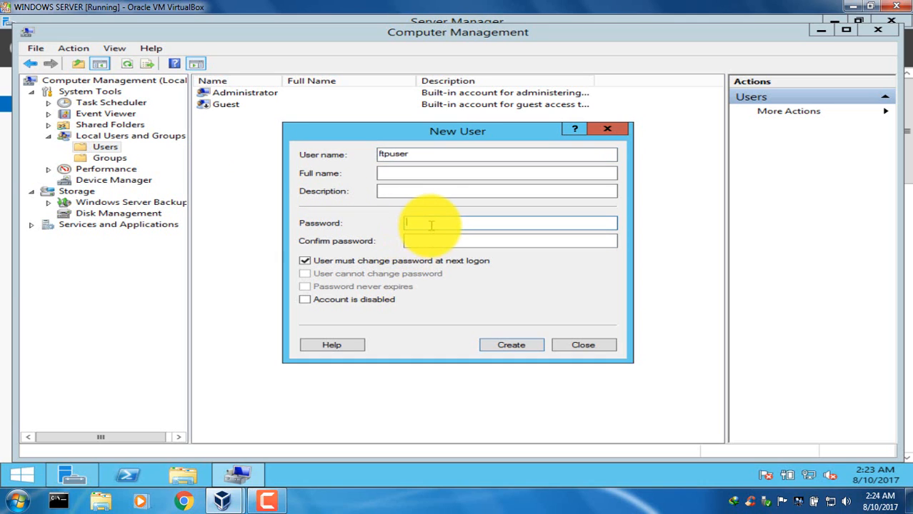
type("P@ssw0rd")
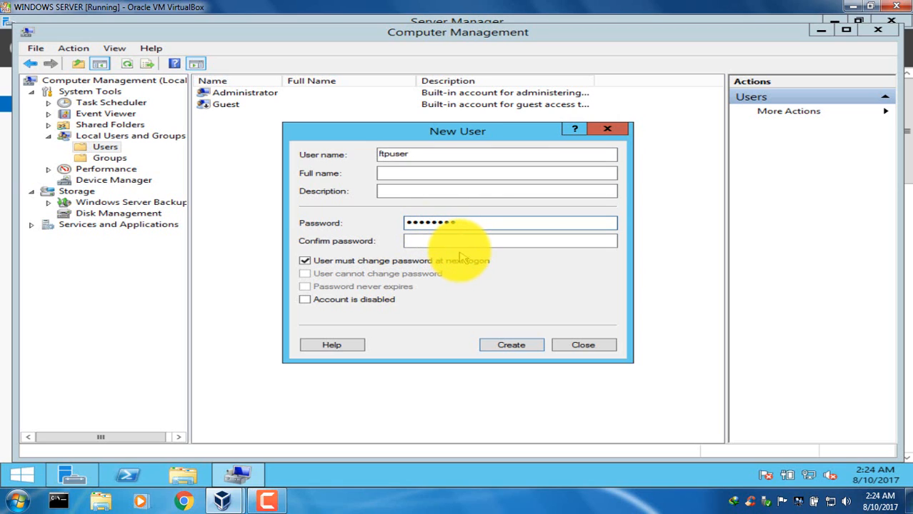
left_click(463, 243)
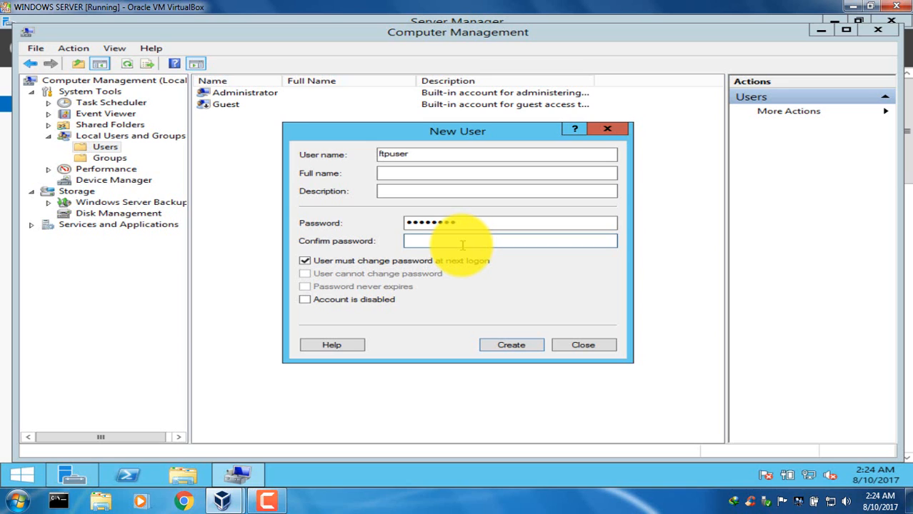
type("P@ssw0rd")
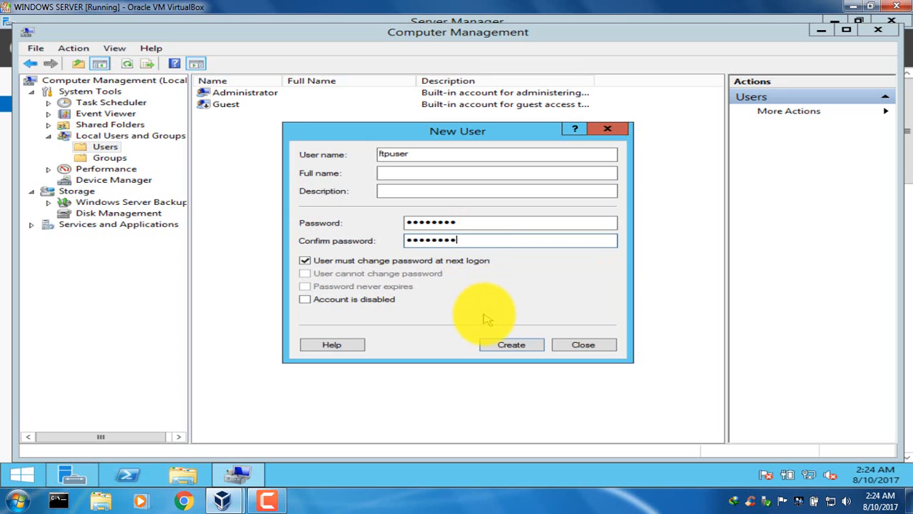
Create the account without a forced password change at next logon, with User cannot change password and Password never expires enabled.
left_click(373, 264)
left_click(305, 274)
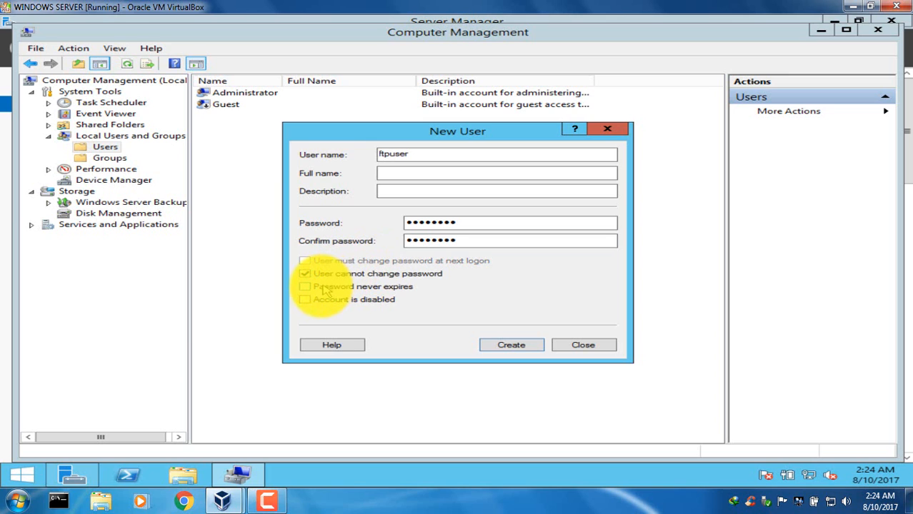
left_click(315, 287)
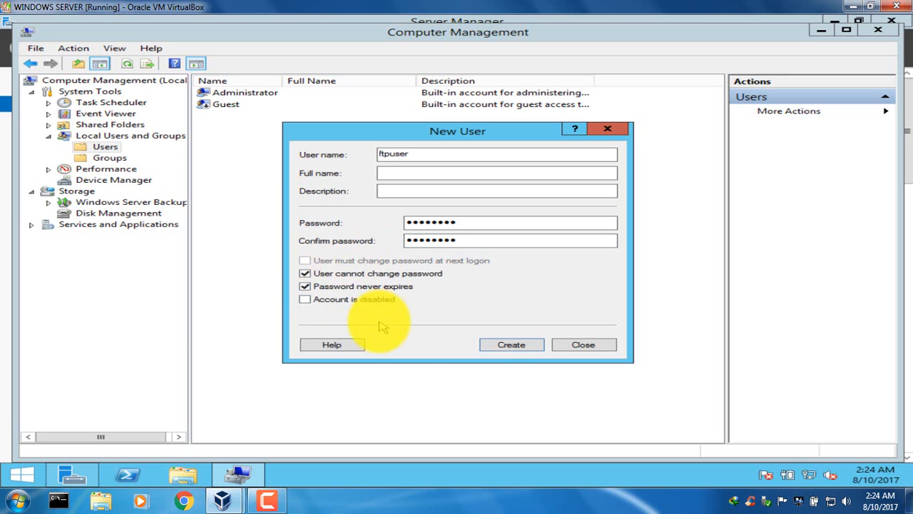
left_click(507, 346)
left_click(576, 347)
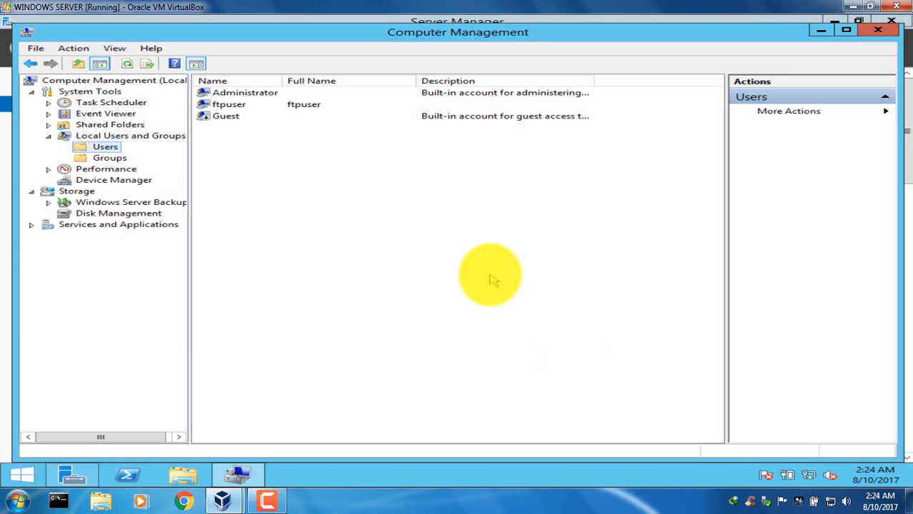
Close Computer Management and open Internet Information Services (IIS) Manager for the server listed under IIS.
left_click(238, 105)
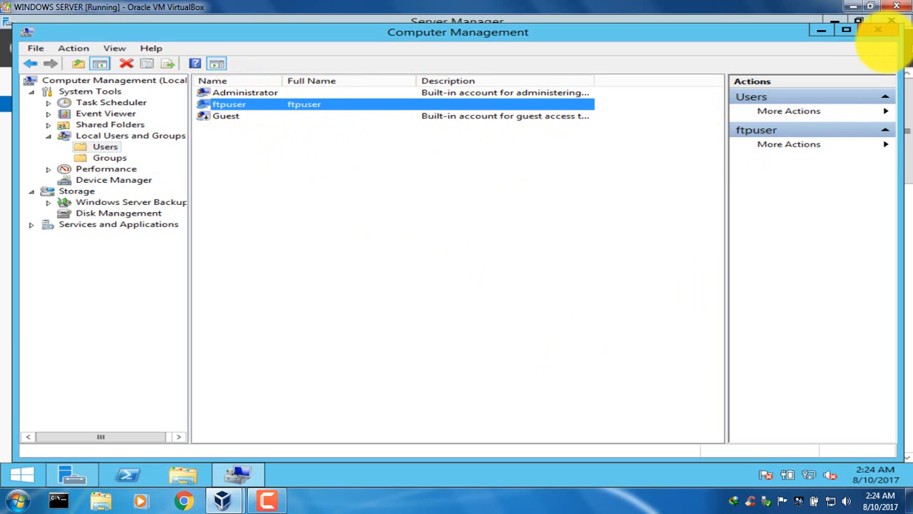
left_click(886, 32)
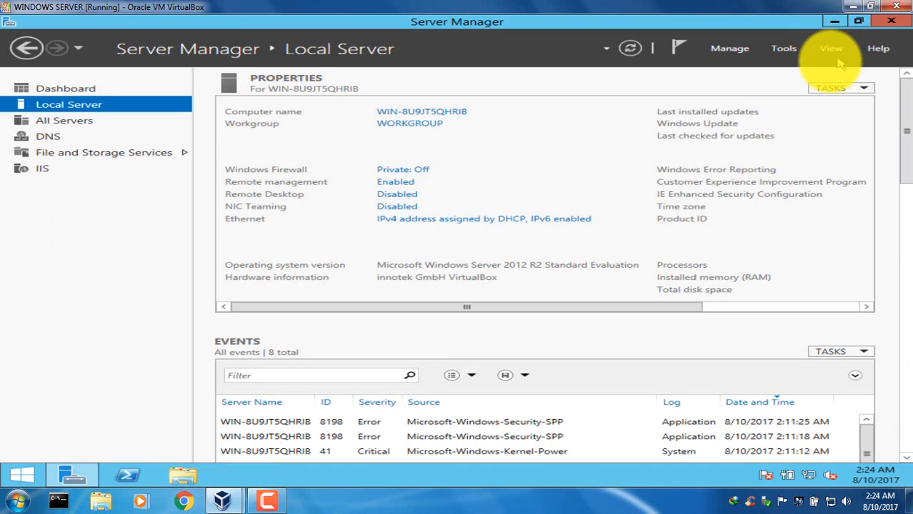
left_click(56, 172)
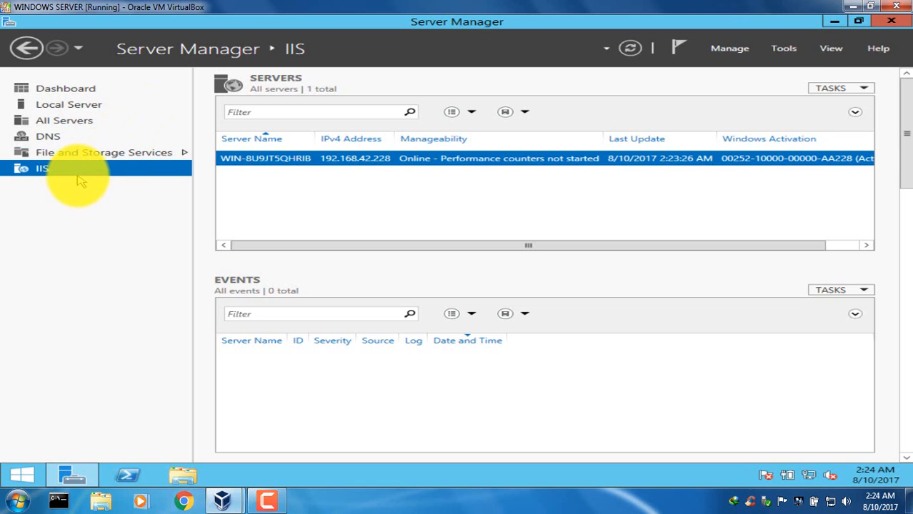
right_click(275, 164)
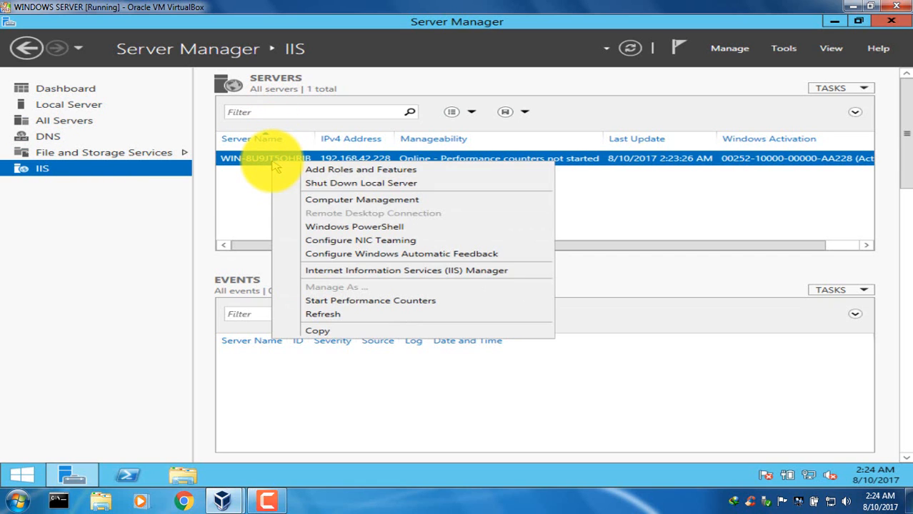
left_click(337, 273)
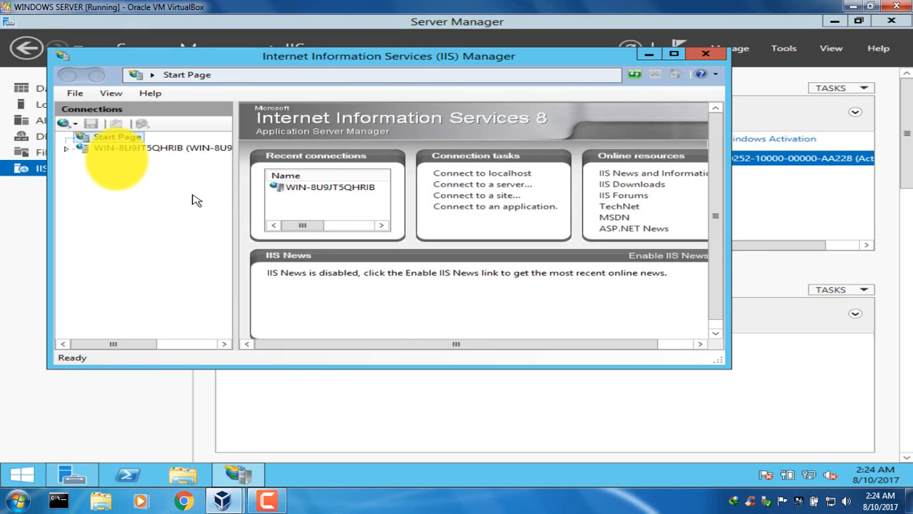
Connect to the server node, decline the Web Platform offer with its message suppressed, and display the Sites list.
left_click(105, 149)
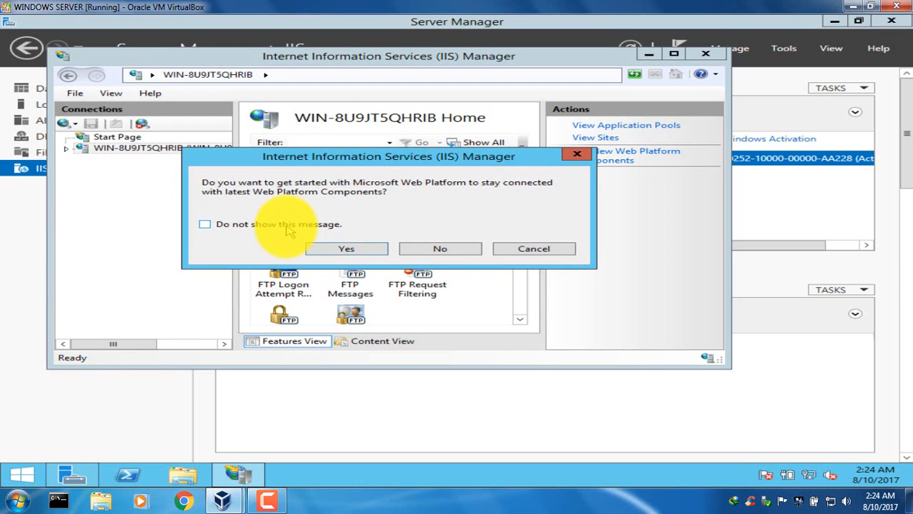
left_click(283, 226)
left_click(419, 248)
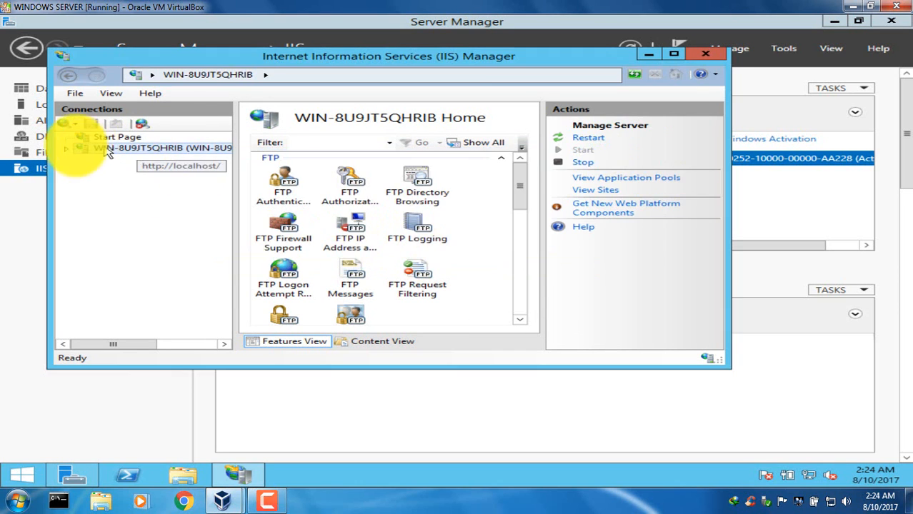
left_click(67, 150)
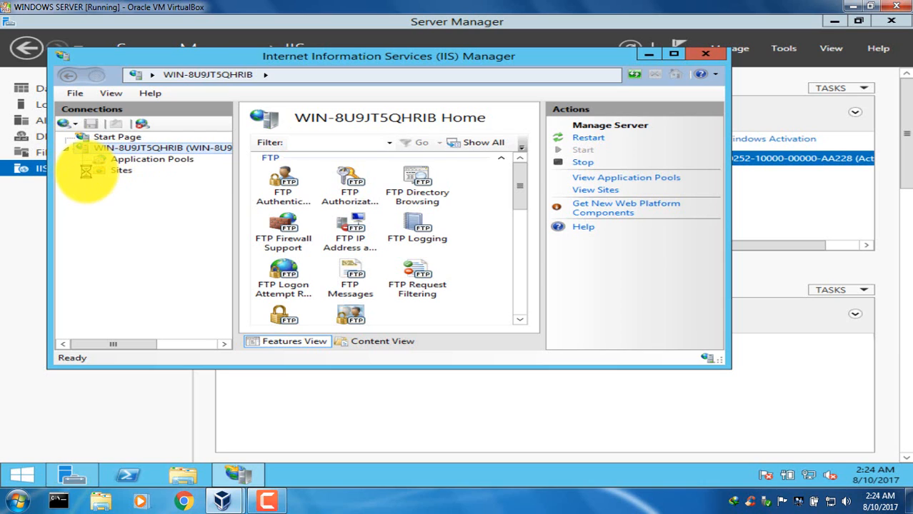
left_click(85, 173)
left_click(97, 173)
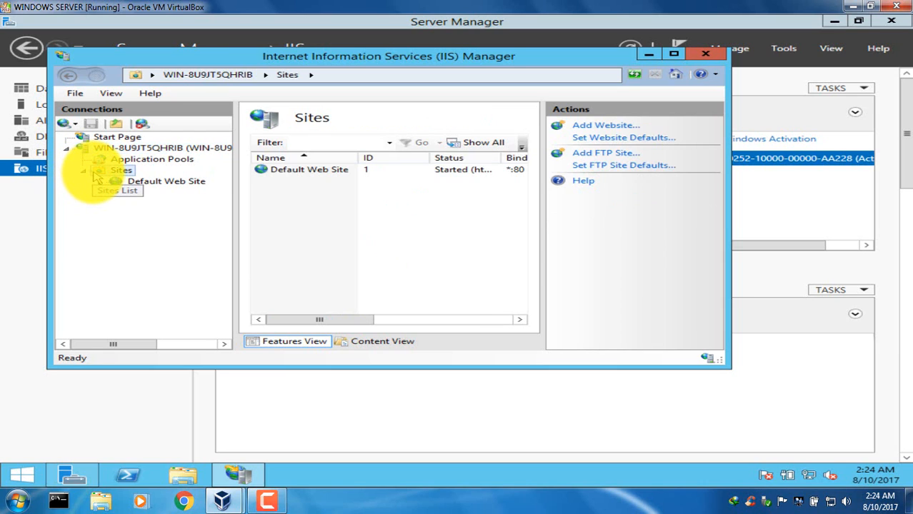
Start adding a new website under Sites with the site name halinj.com.
right_click(97, 176)
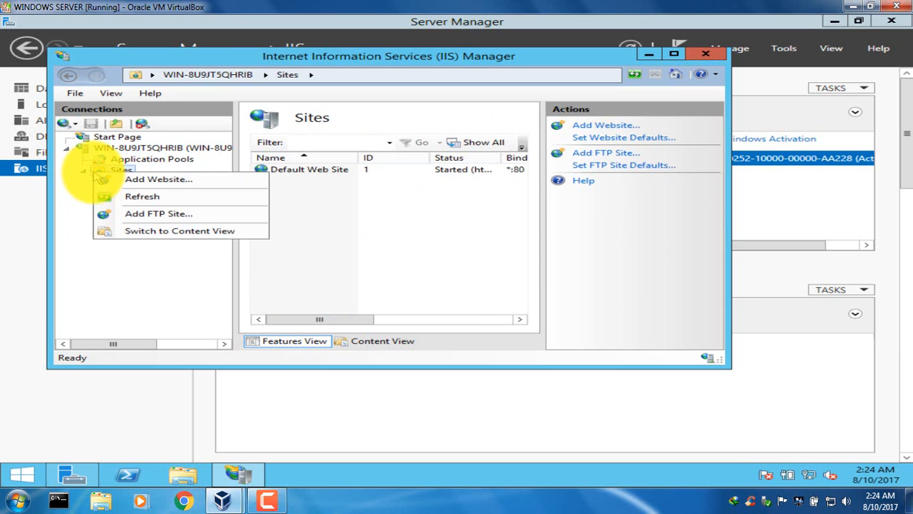
left_click(126, 183)
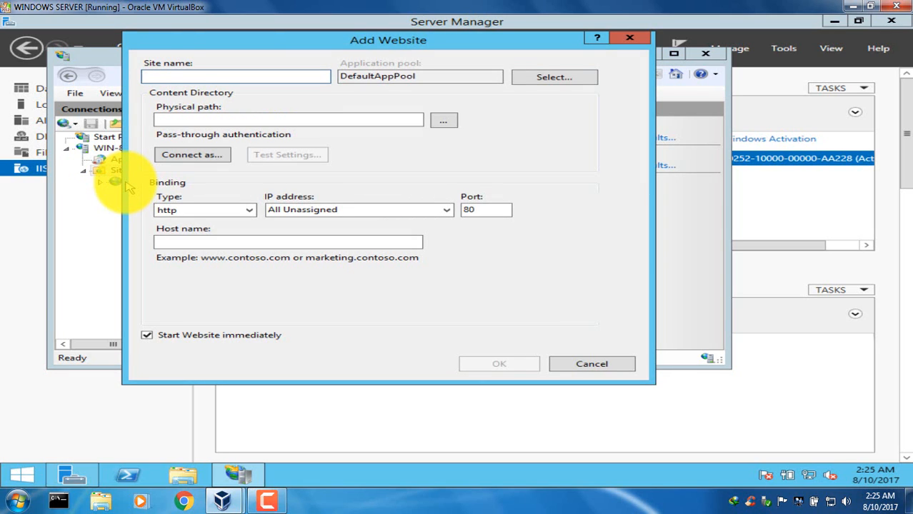
type("hali")
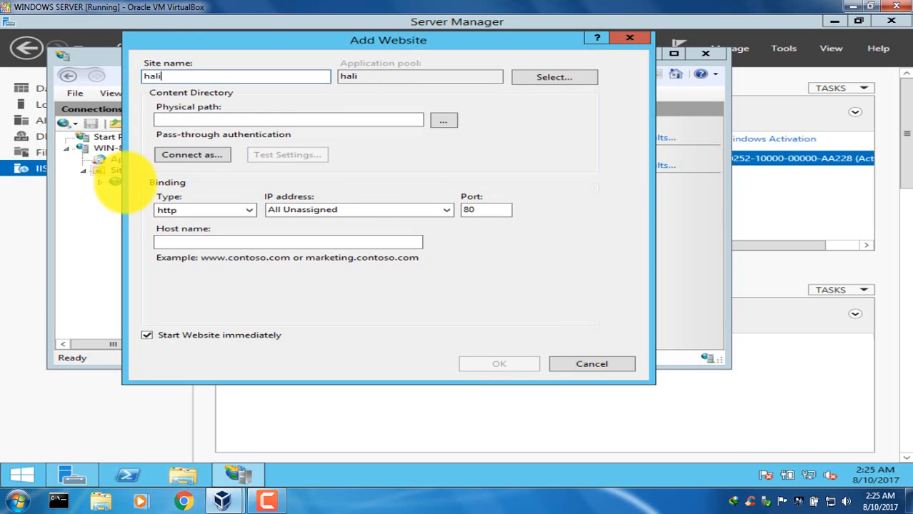
type("nj.com")
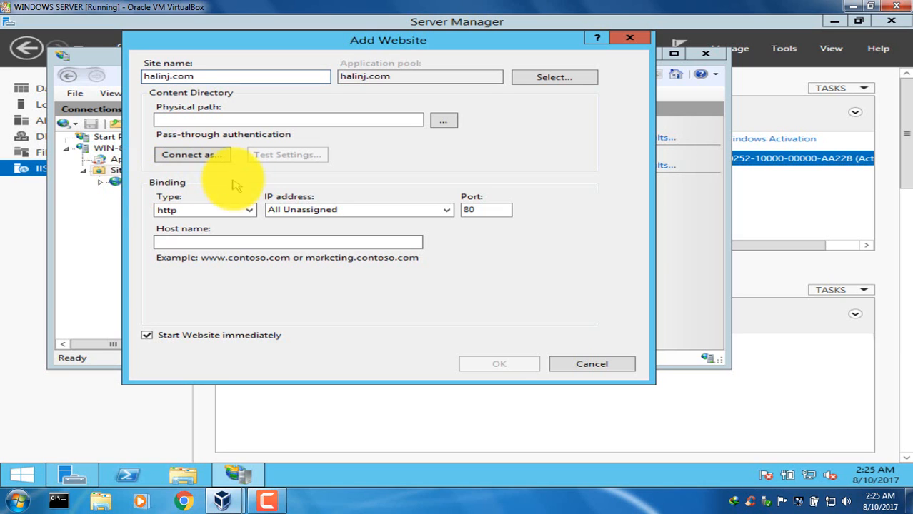
Create a folder named halinj inside C:\inetpub and set it as the website's physical path.
left_click(266, 121)
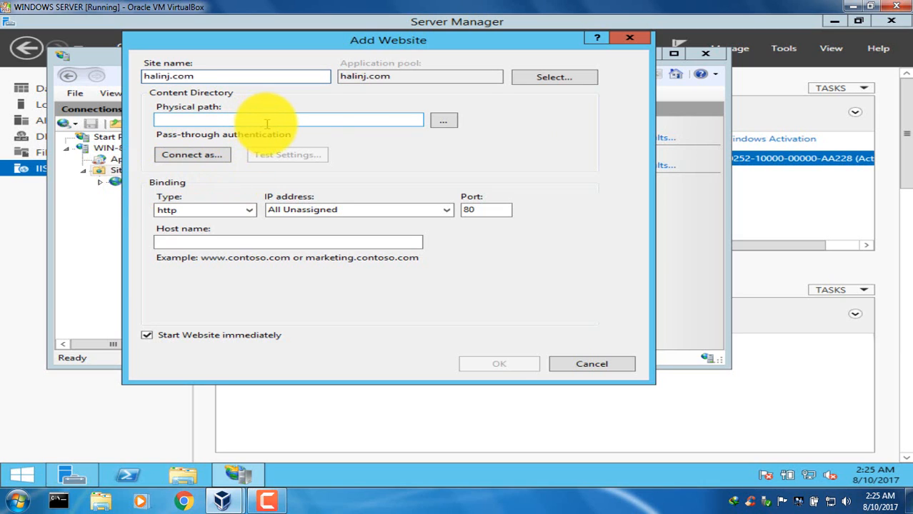
left_click(444, 121)
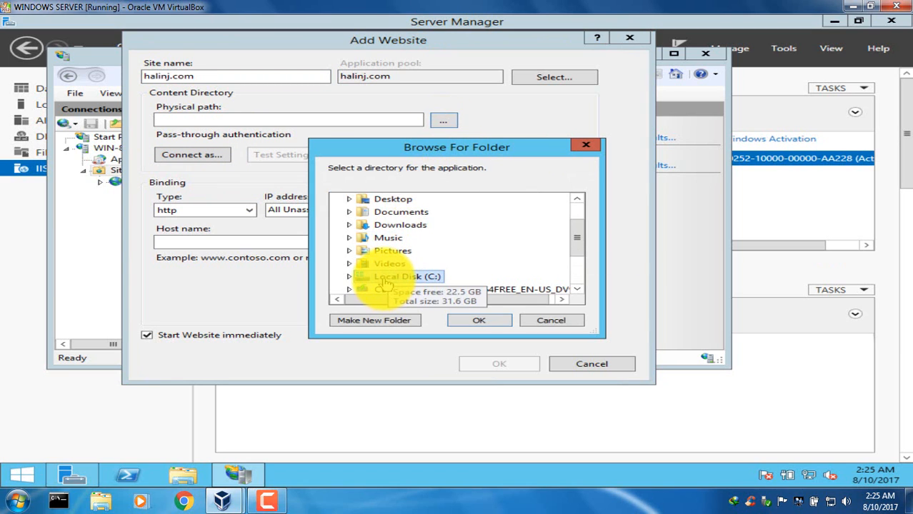
double_click(400, 277)
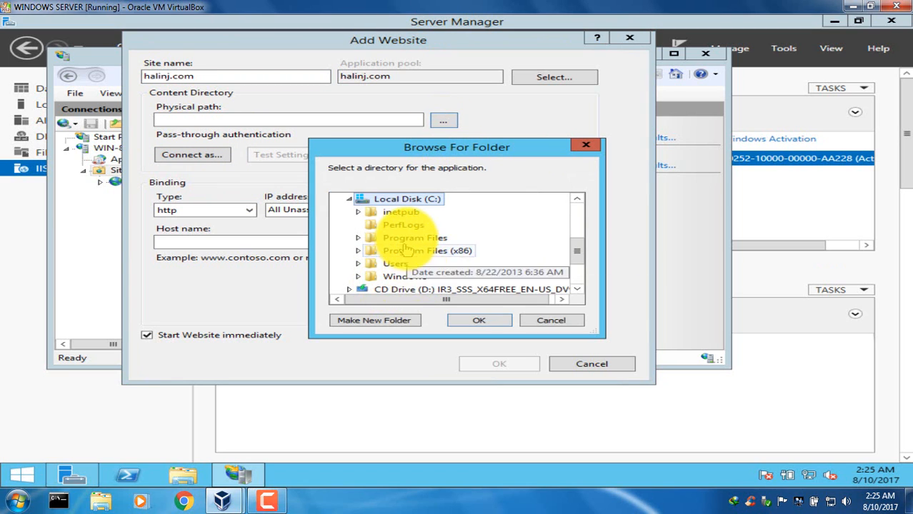
double_click(400, 212)
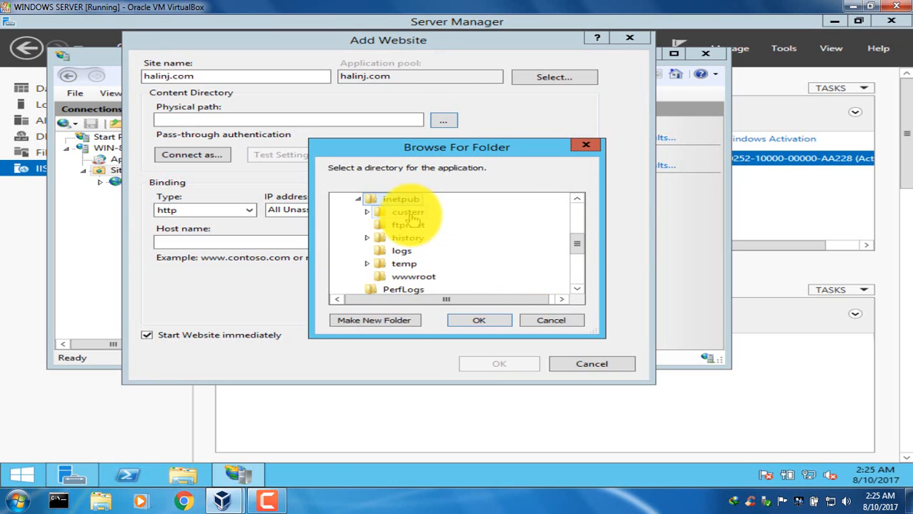
left_click(385, 320)
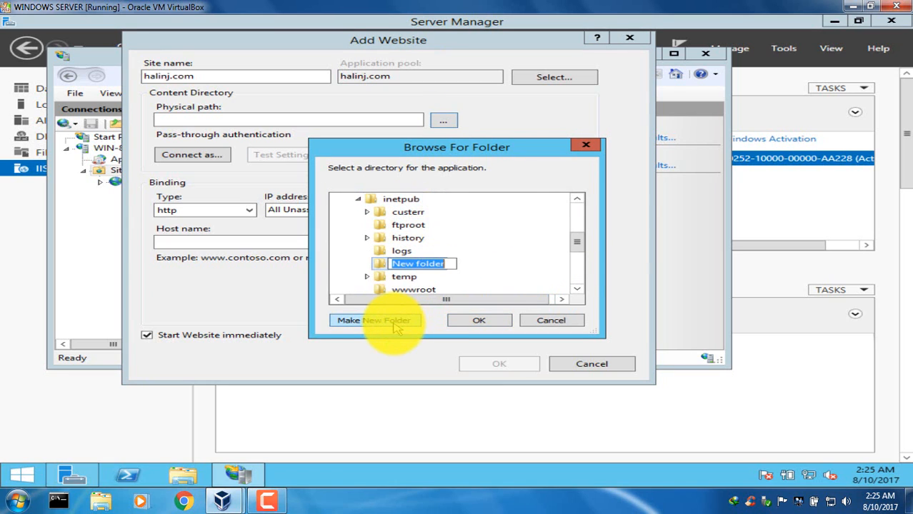
type("halin")
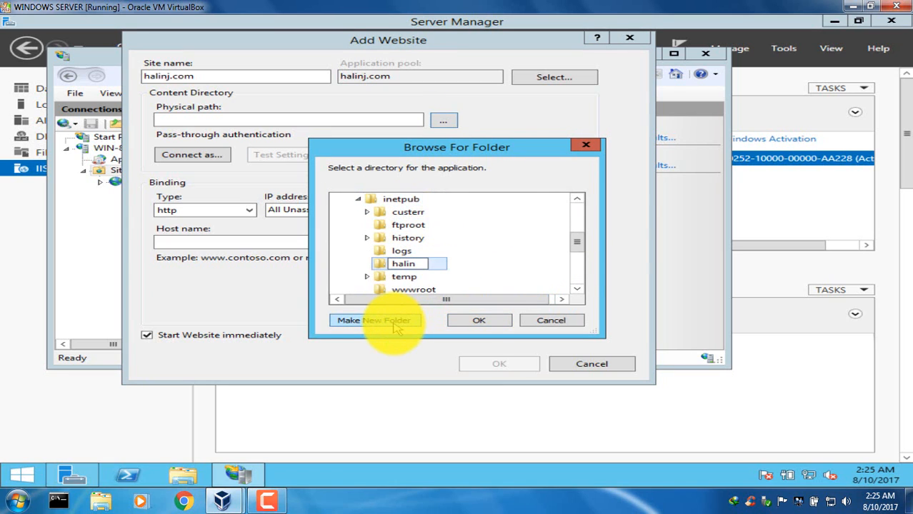
type("j")
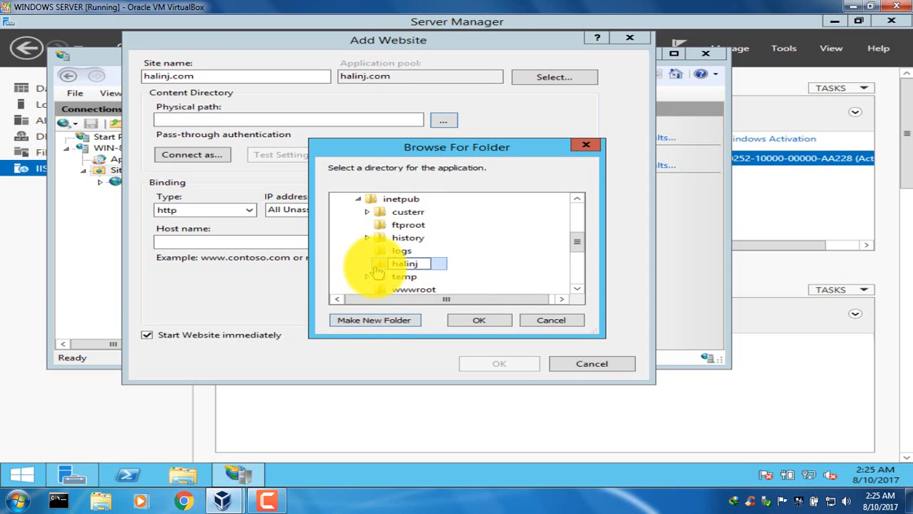
key("Return")
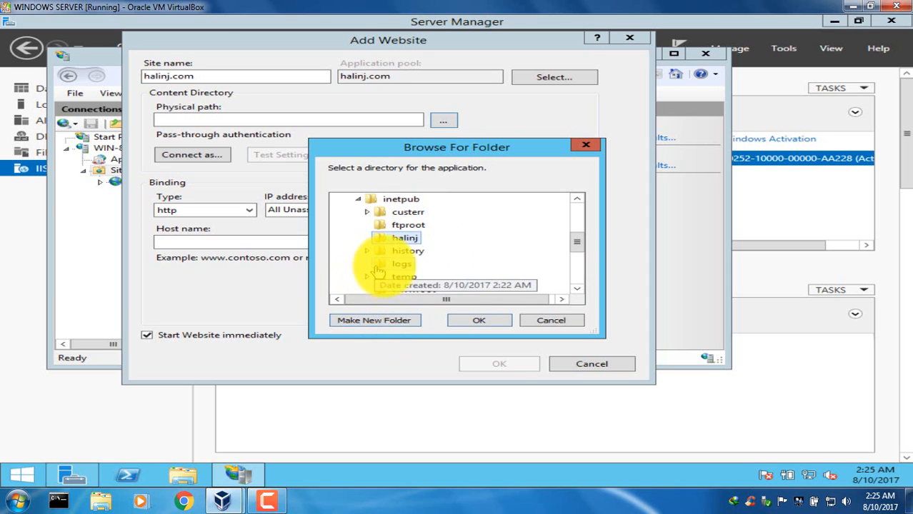
left_click(472, 322)
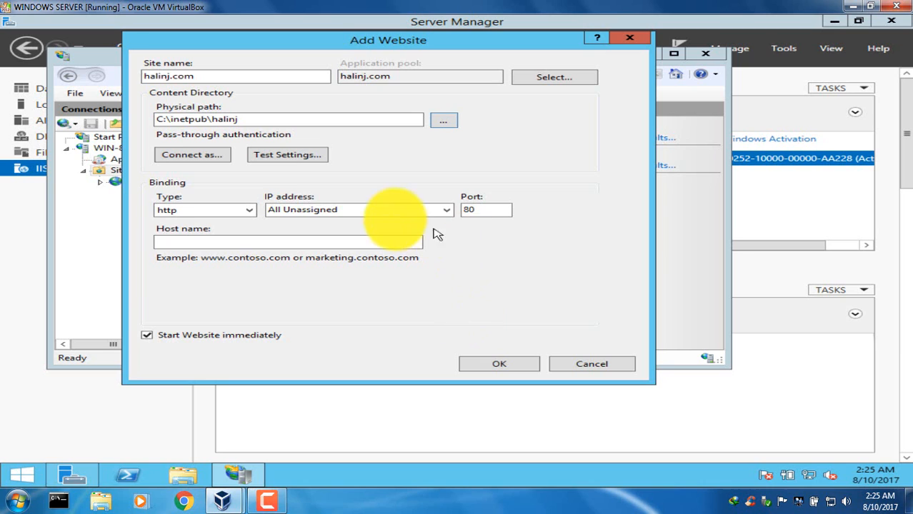
left_click(386, 209)
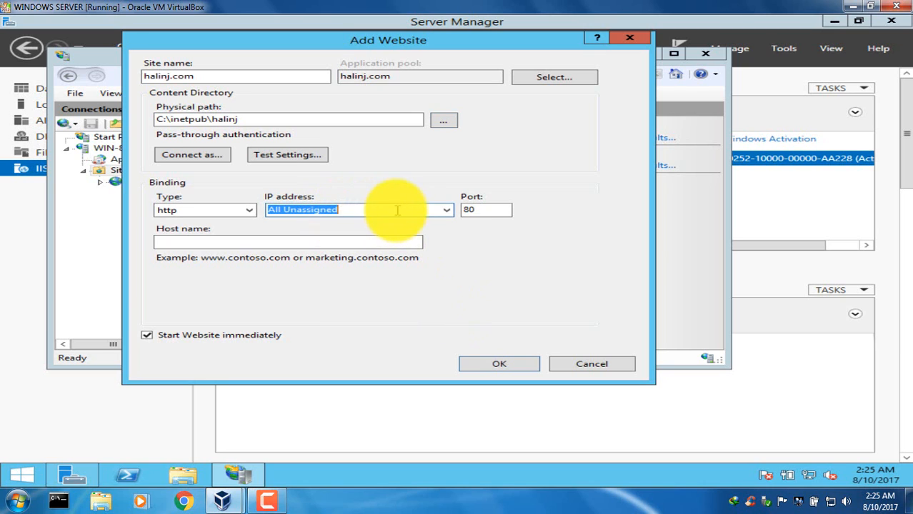
left_click(446, 211)
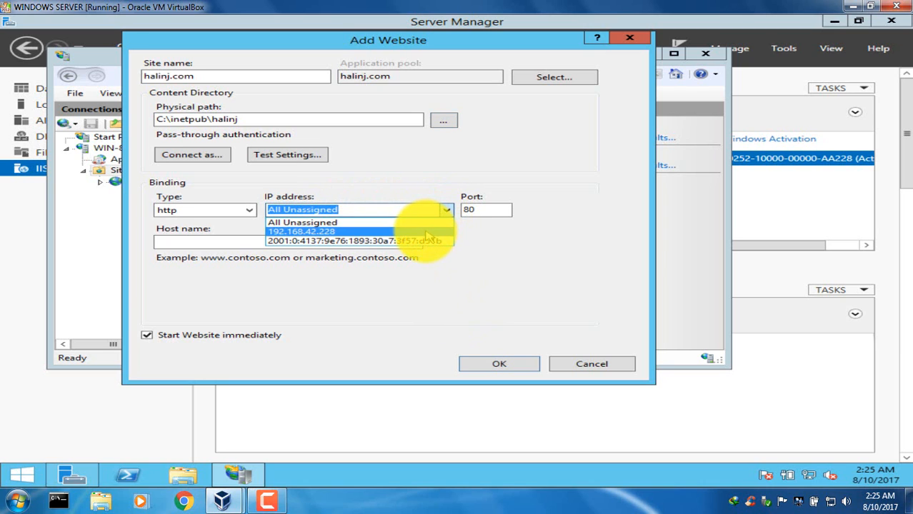
left_click(426, 233)
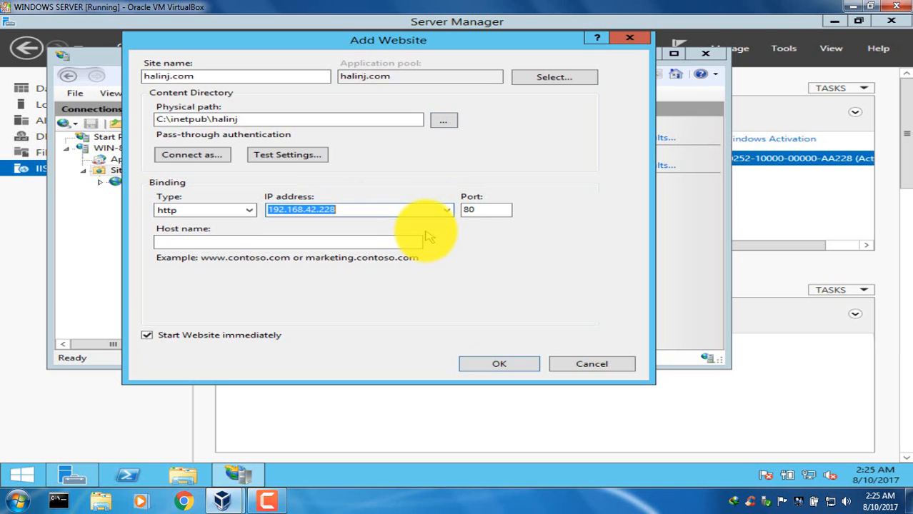
left_click(382, 245)
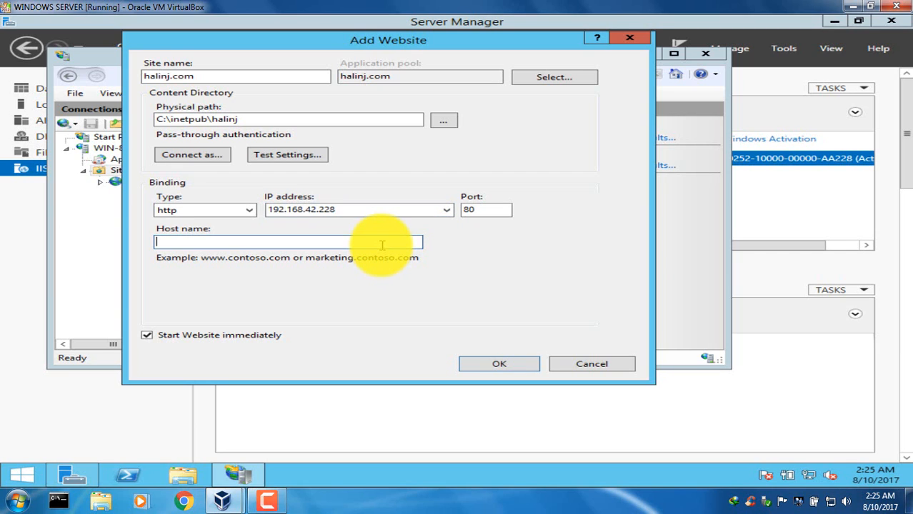
type("www.halinj.com")
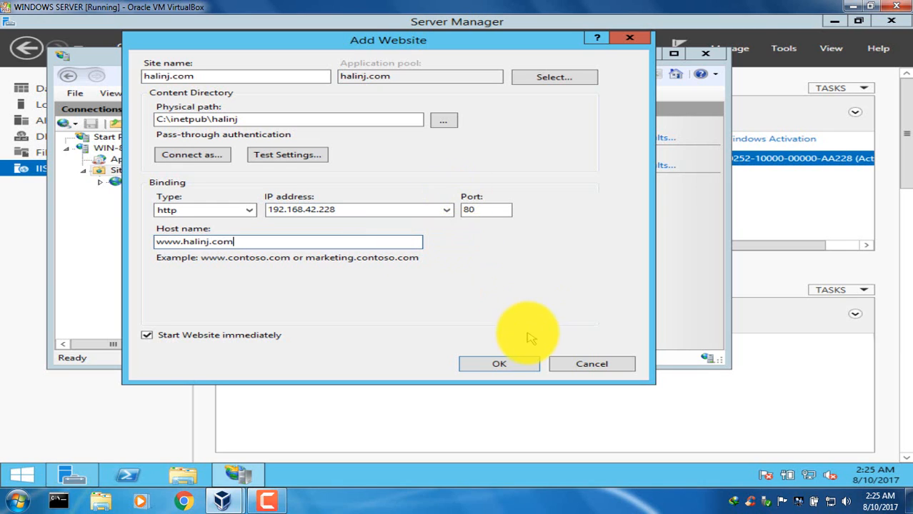
left_click(502, 365)
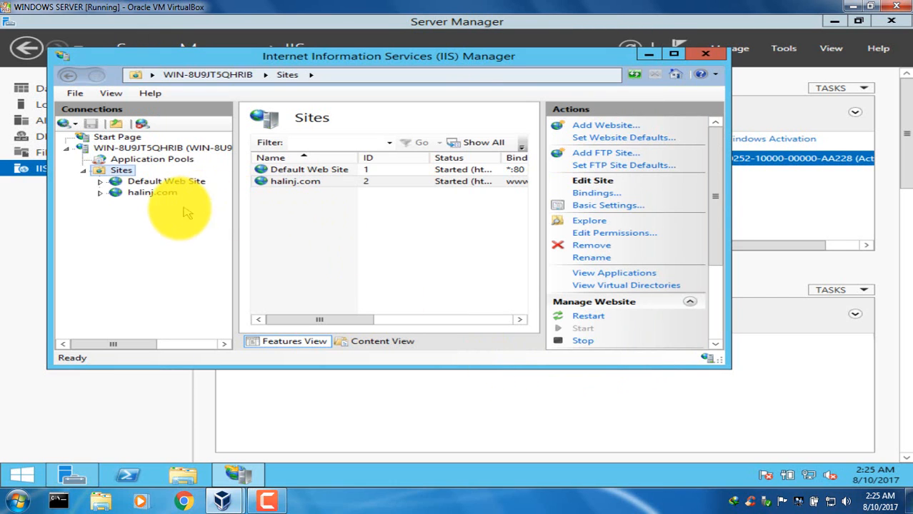
Explore the halinj.com site's content folder, create a text document there with the default name, and open it in Notepad.
left_click(163, 195)
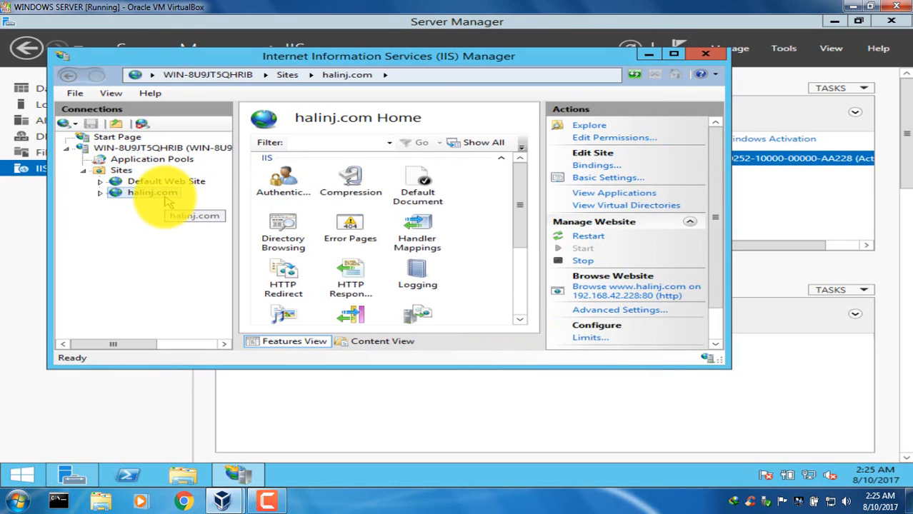
right_click(165, 195)
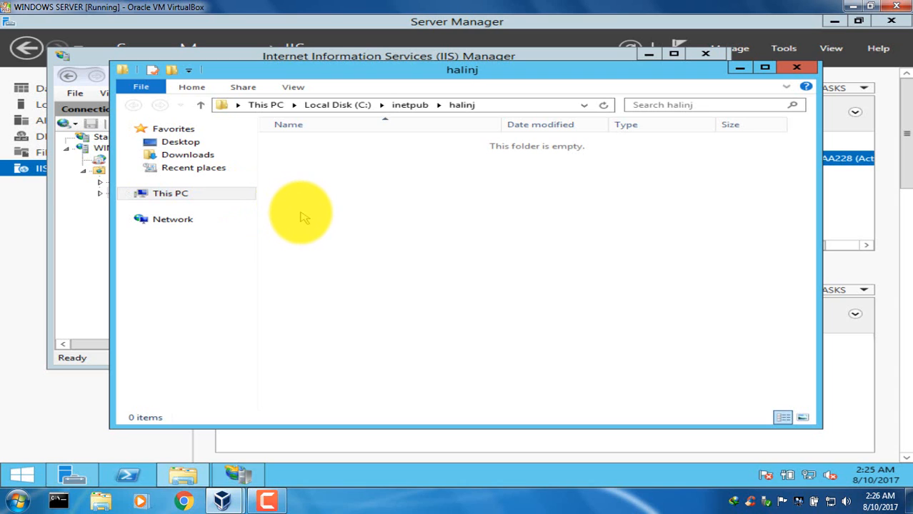
right_click(300, 211)
mouse_move(392, 350)
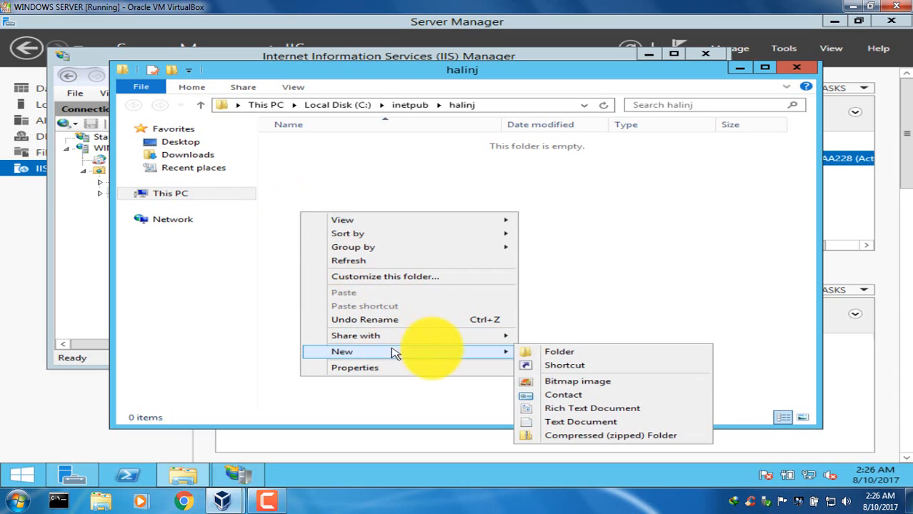
left_click(590, 424)
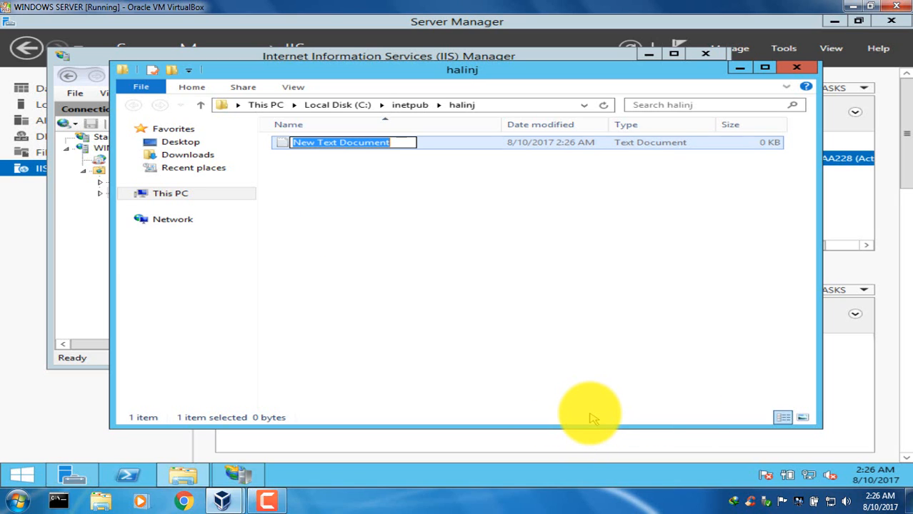
key("Return")
key("Return")
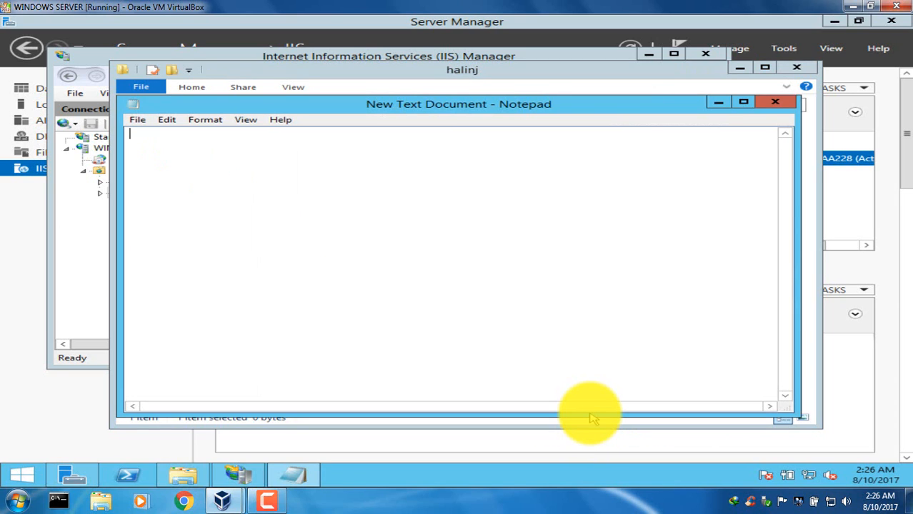
Write the welcome heading "<h1> Welcome to my Web Server </h1>" in the open text document.
type("<h1> Welcome t")
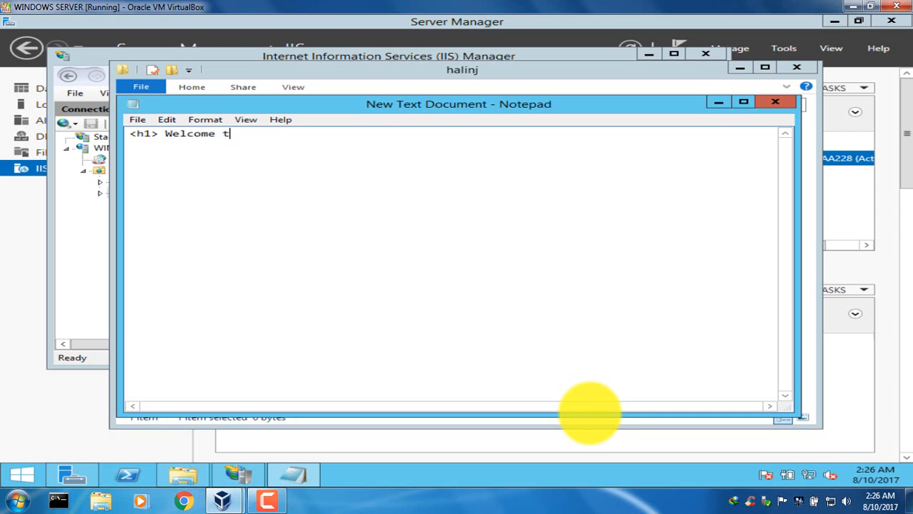
type("o my Web Serv")
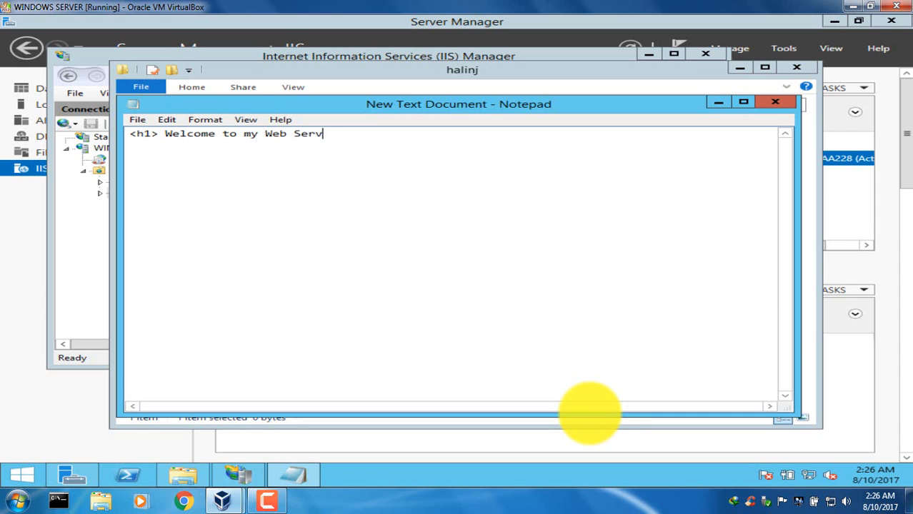
type("er </h1>")
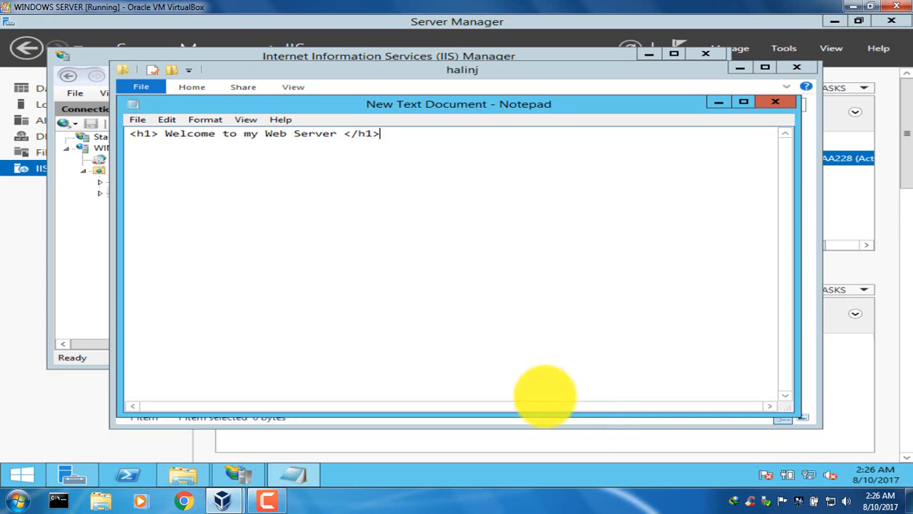
Start saving the document under a new name and browse to C:\inetpub\halinj as the destination folder.
left_click(135, 120)
left_click(160, 175)
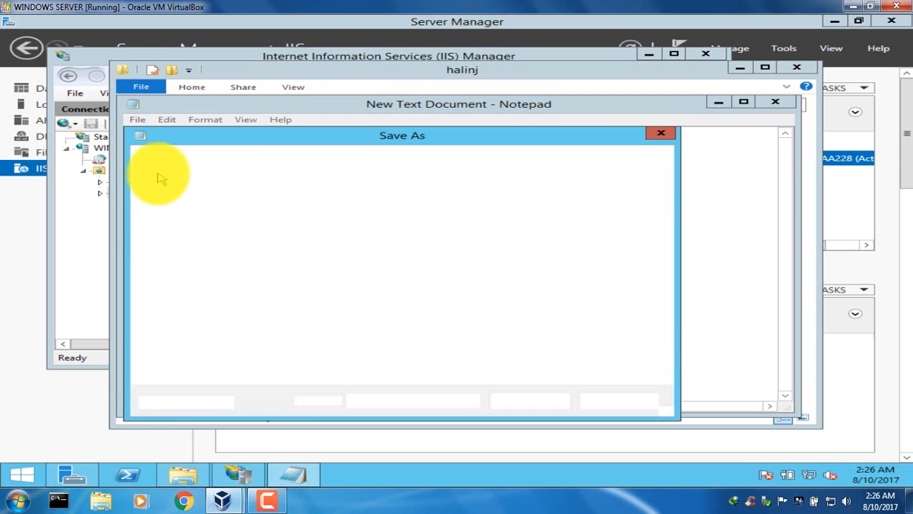
left_click(188, 265)
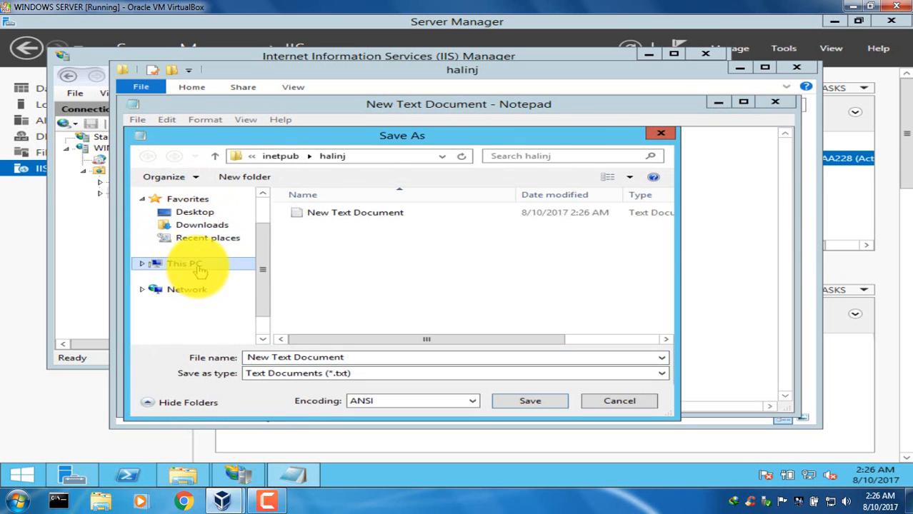
left_click_drag(672, 261, 659, 331)
left_click(429, 303)
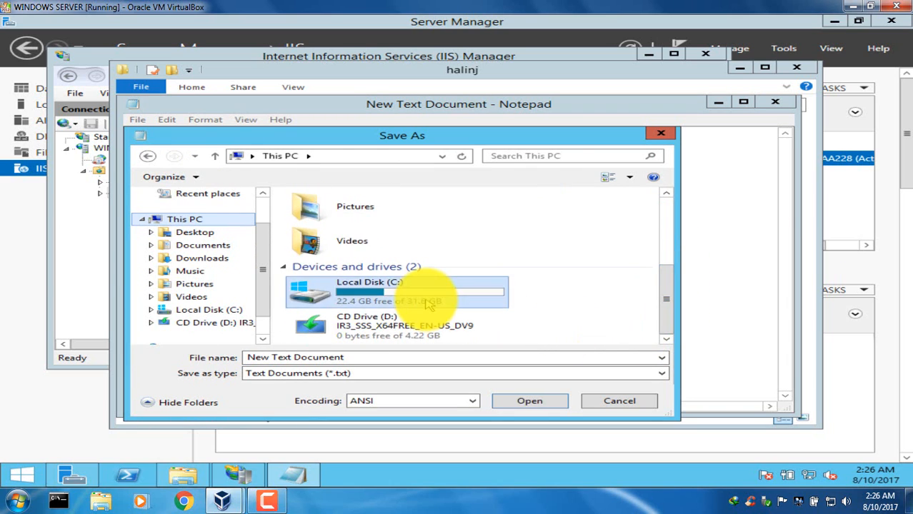
double_click(428, 304)
double_click(328, 210)
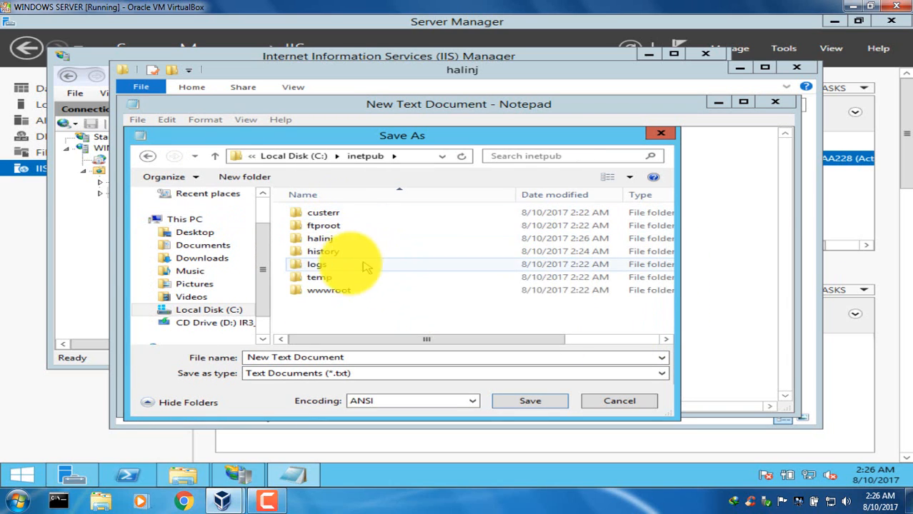
double_click(332, 239)
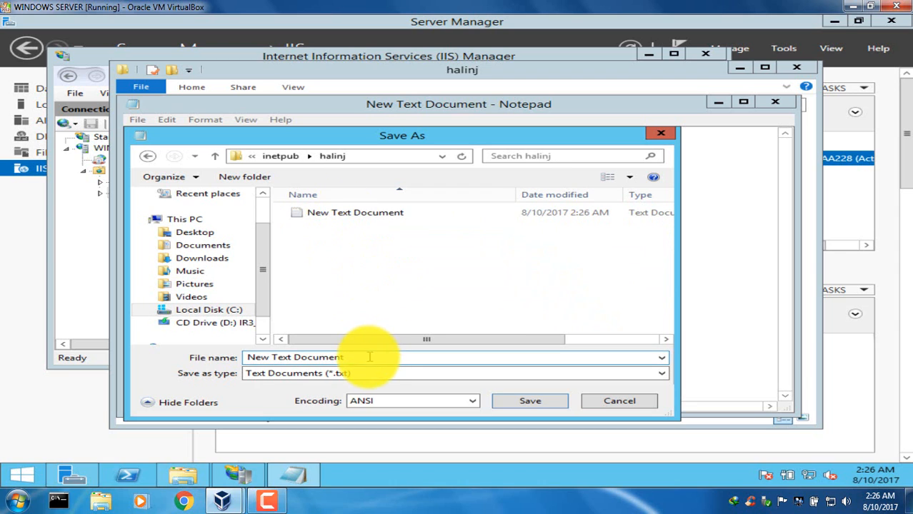
Save the document as halinj.html with the file type set to All Files.
left_click_drag(369, 357, 242, 364)
type("halinj.")
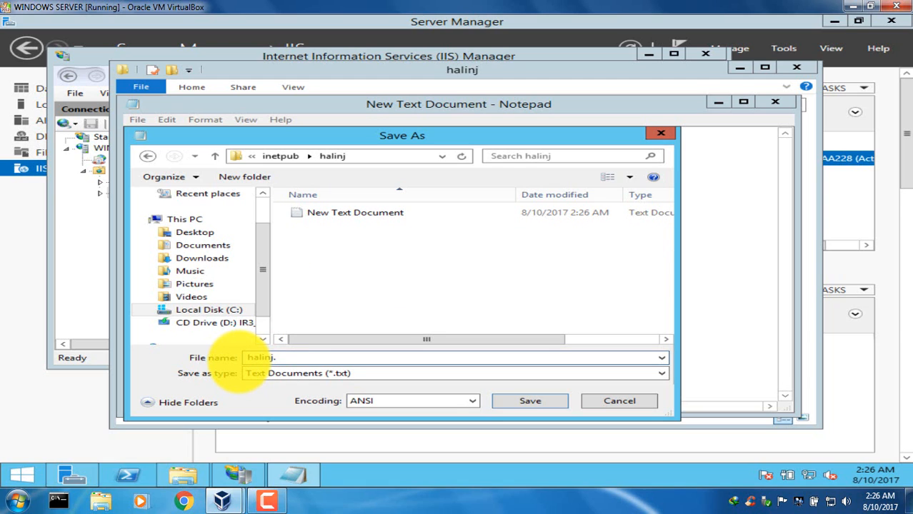
type("html")
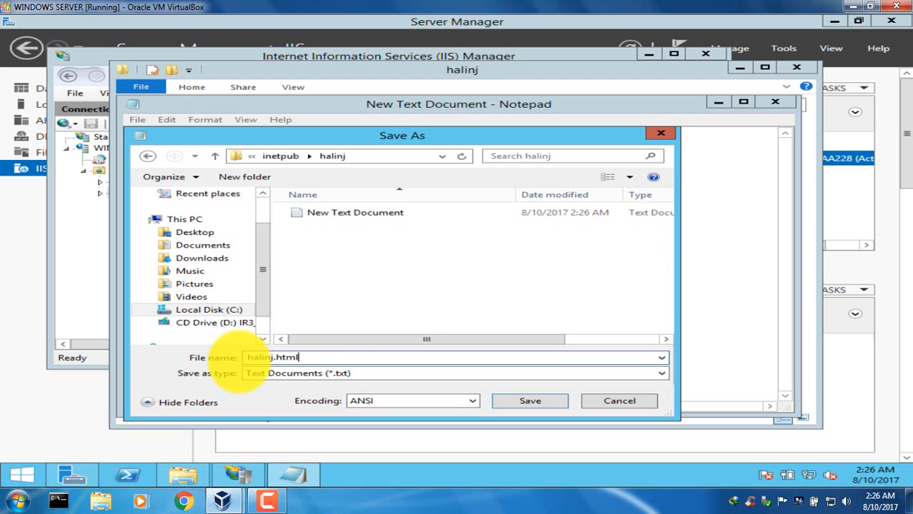
left_click(350, 377)
left_click(335, 393)
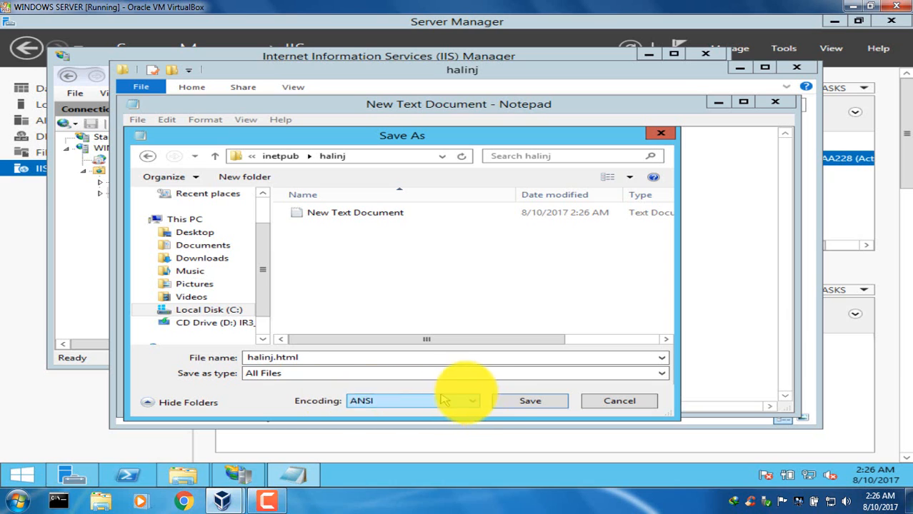
left_click(506, 401)
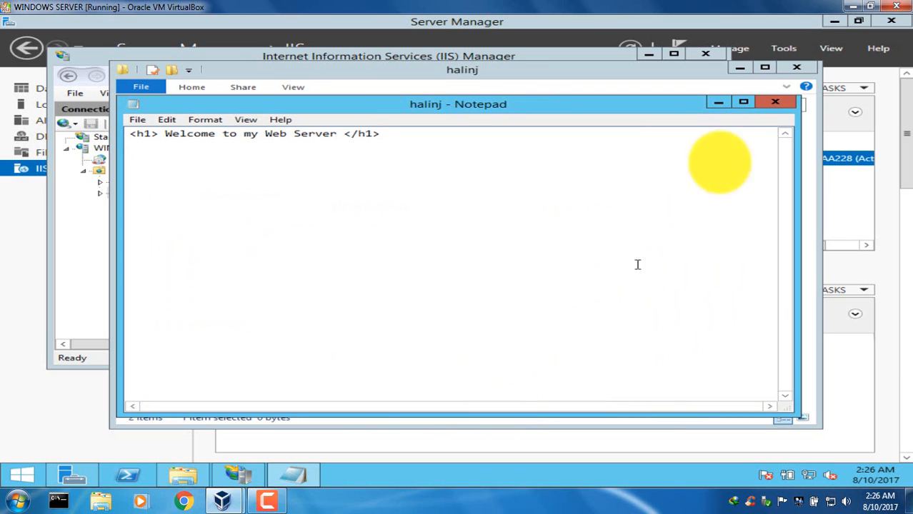
Close Notepad, delete the empty New Text Document from the halinj folder, and close the folder window.
left_click(776, 104)
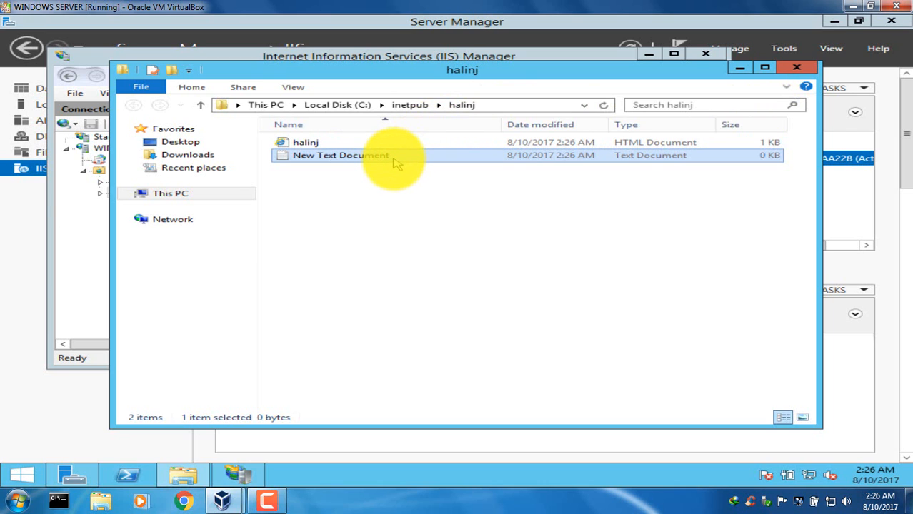
key("Delete")
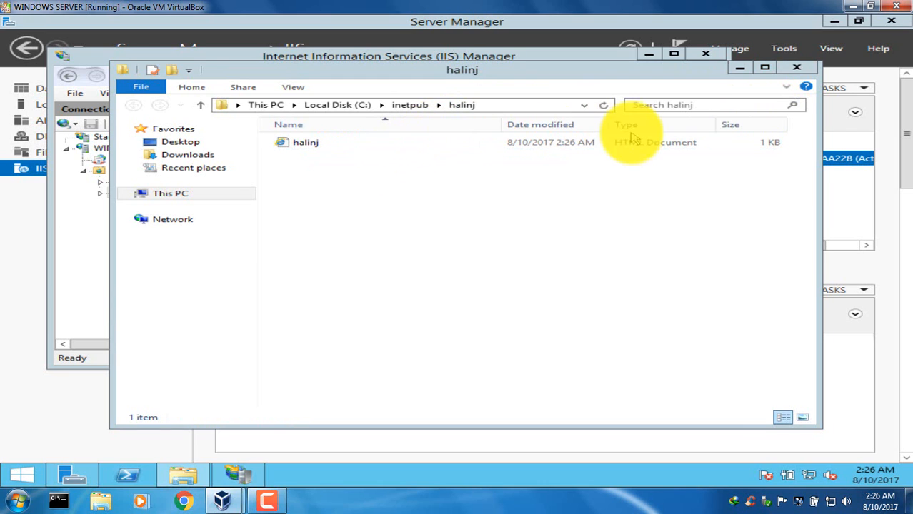
left_click(798, 65)
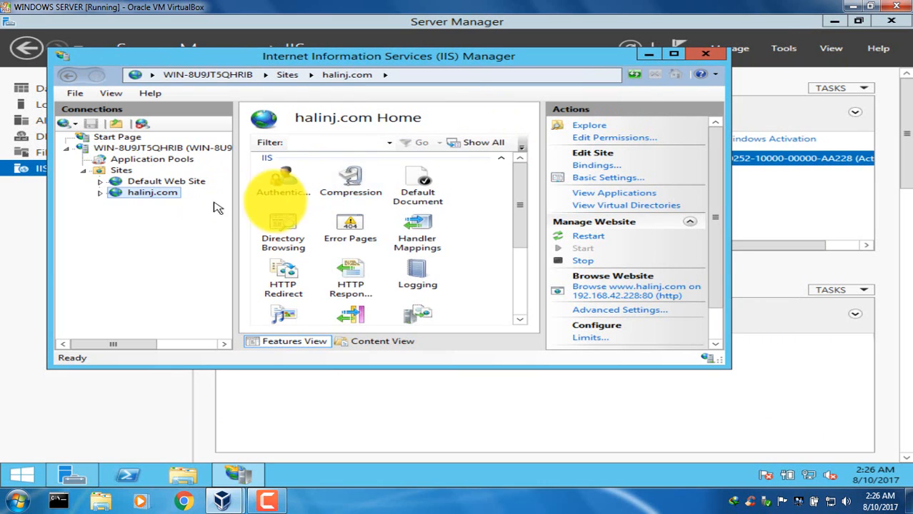
Add halinj.html as a default document for the halinj.com site.
left_click_drag(150, 193, 160, 202)
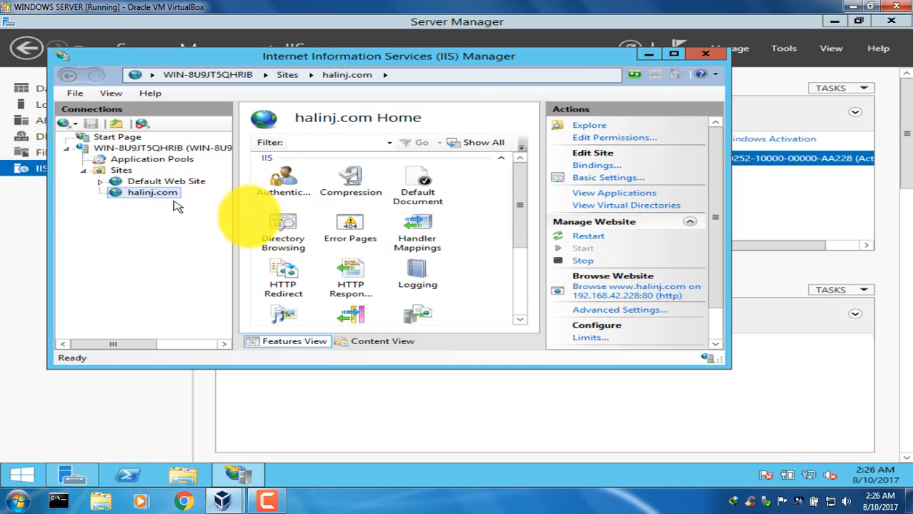
double_click(424, 191)
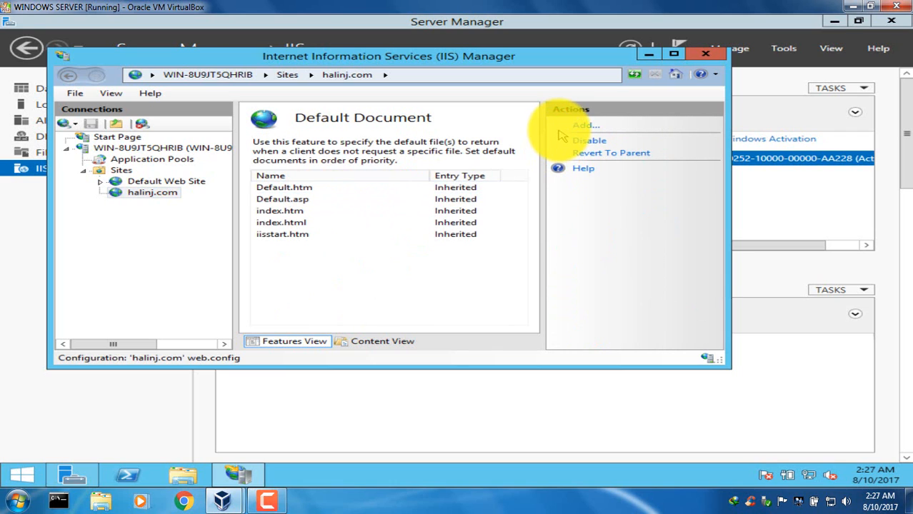
left_click(581, 126)
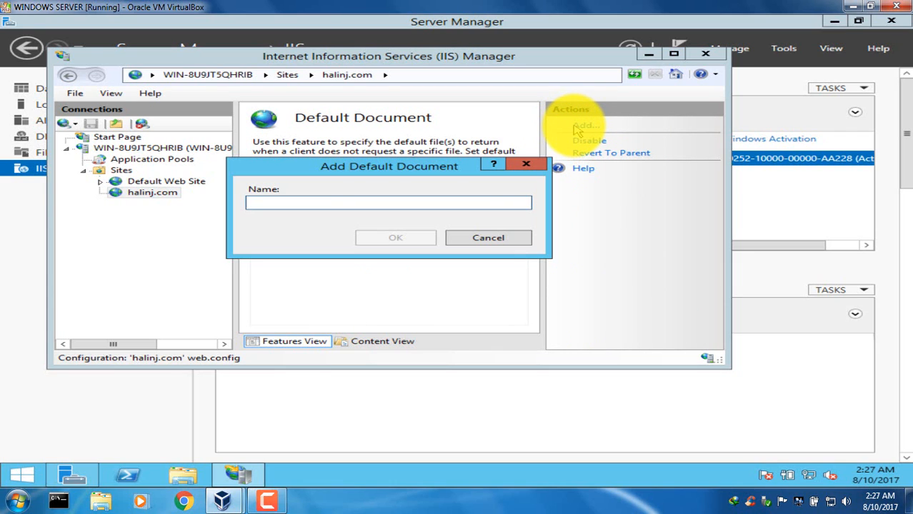
type("halinj.htm")
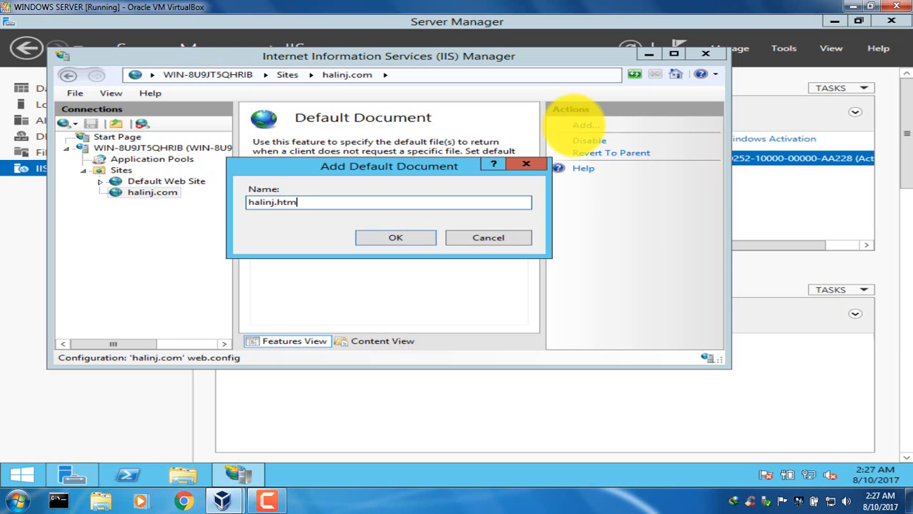
type("l")
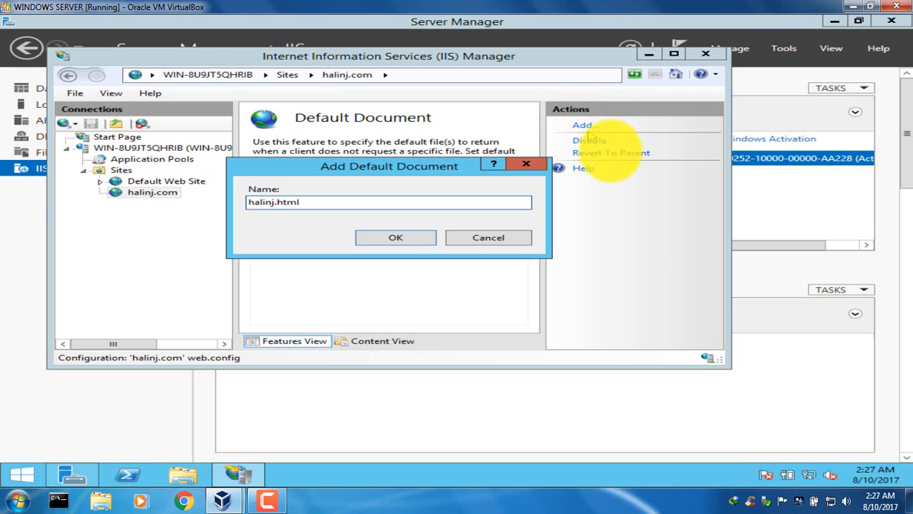
left_click(397, 238)
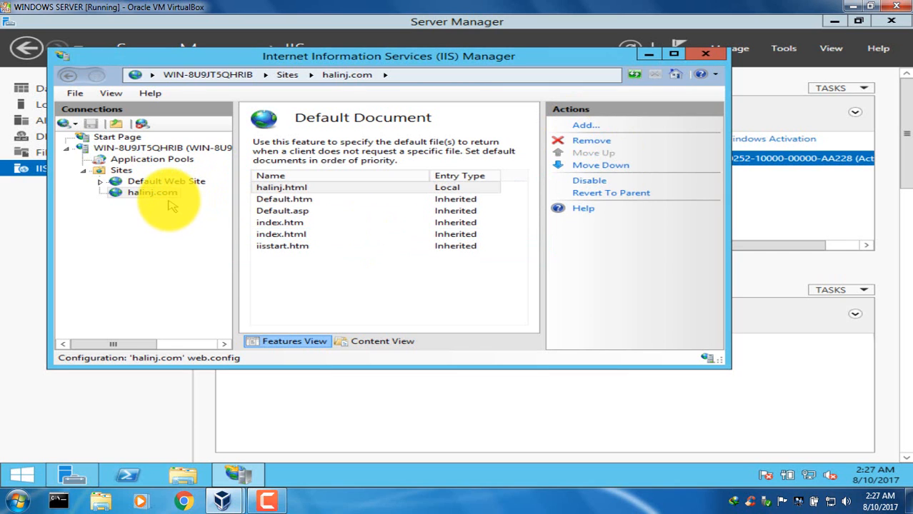
Enable directory browsing for the halinj.com site and minimize IIS Manager.
left_click(164, 193)
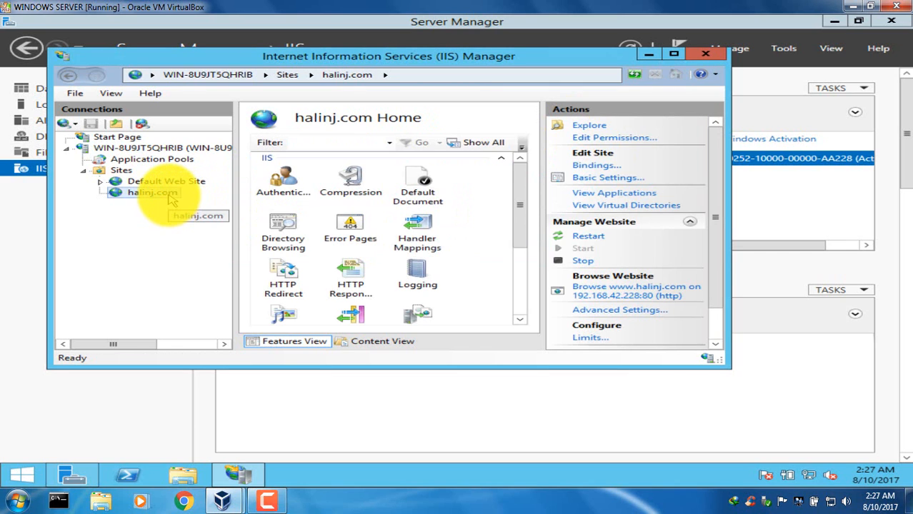
double_click(295, 236)
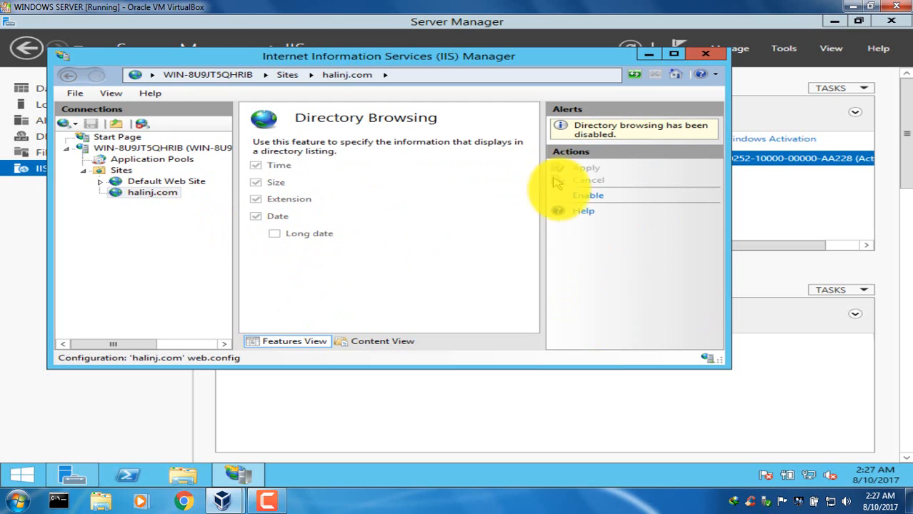
left_click(587, 196)
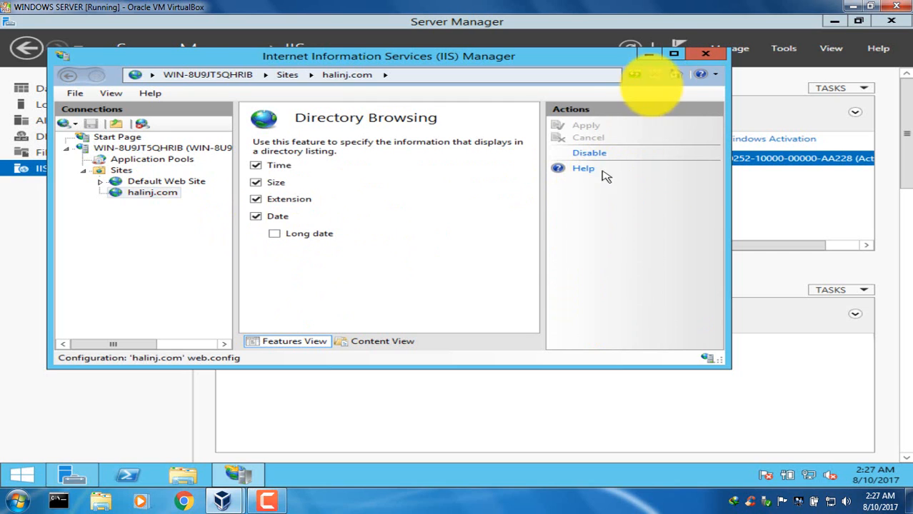
left_click(648, 55)
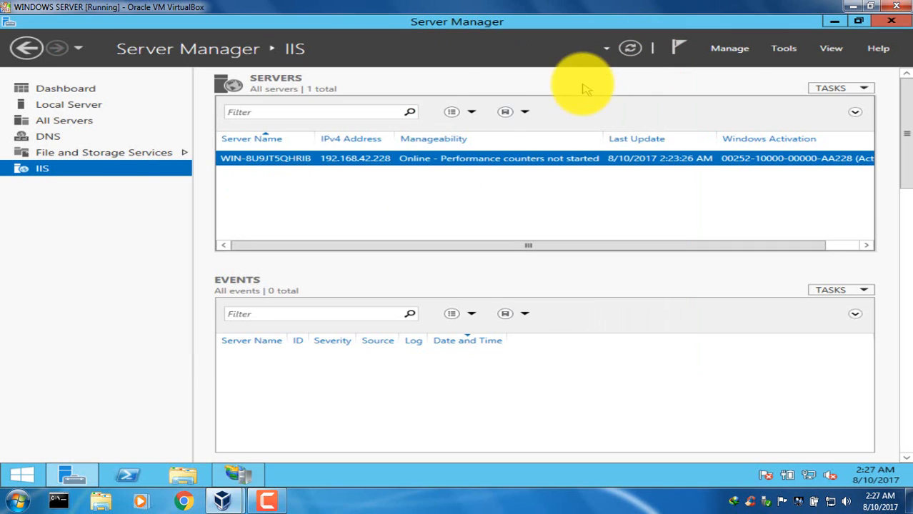
Open DNS Manager for the server from Server Manager's DNS role page and expand the server's node.
left_click(56, 139)
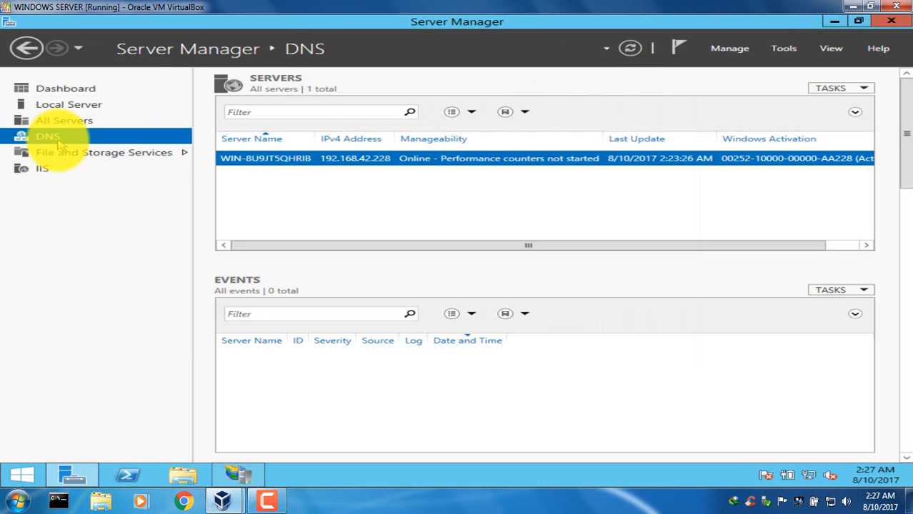
right_click(290, 166)
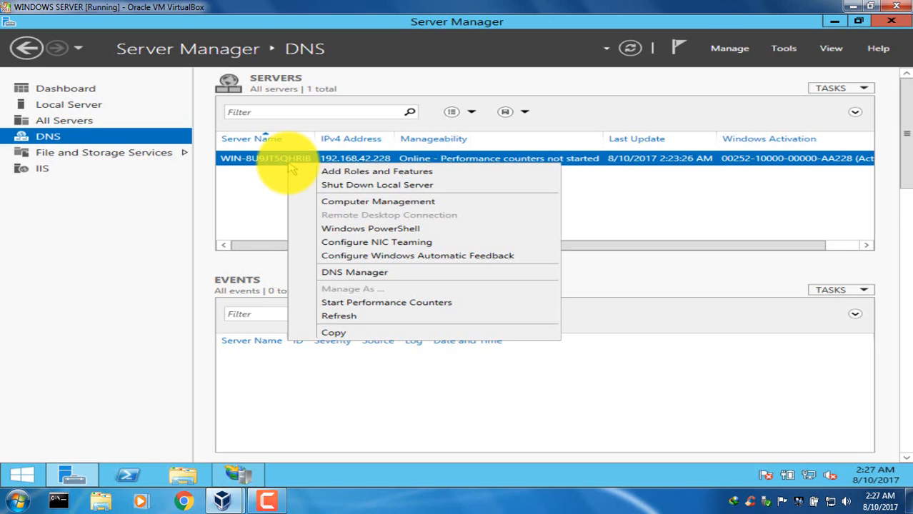
left_click(356, 270)
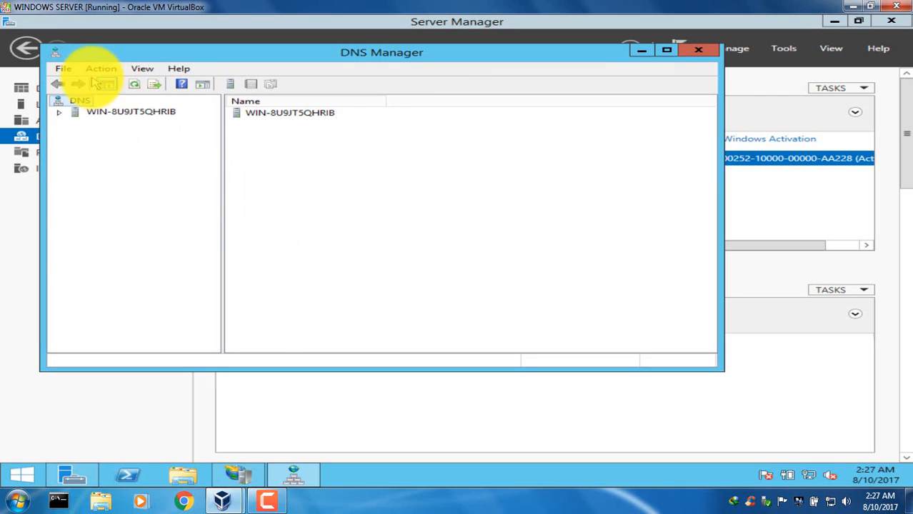
double_click(74, 114)
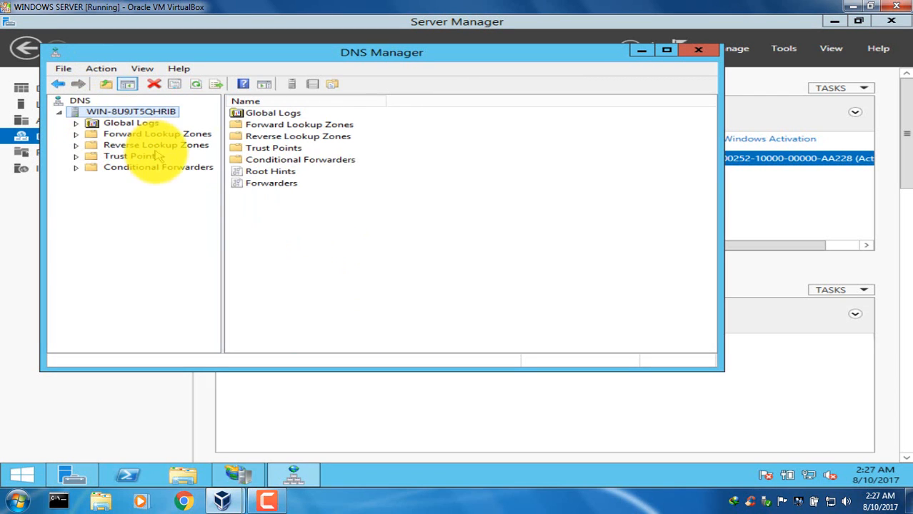
Start a new zone under Forward Lookup Zones and accept the default zone type.
left_click(160, 134)
right_click(158, 136)
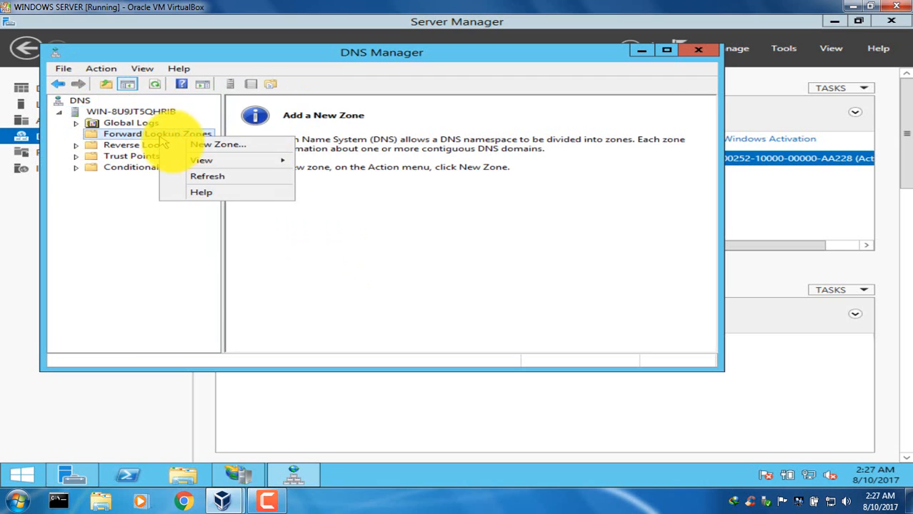
left_click(187, 145)
left_click(373, 282)
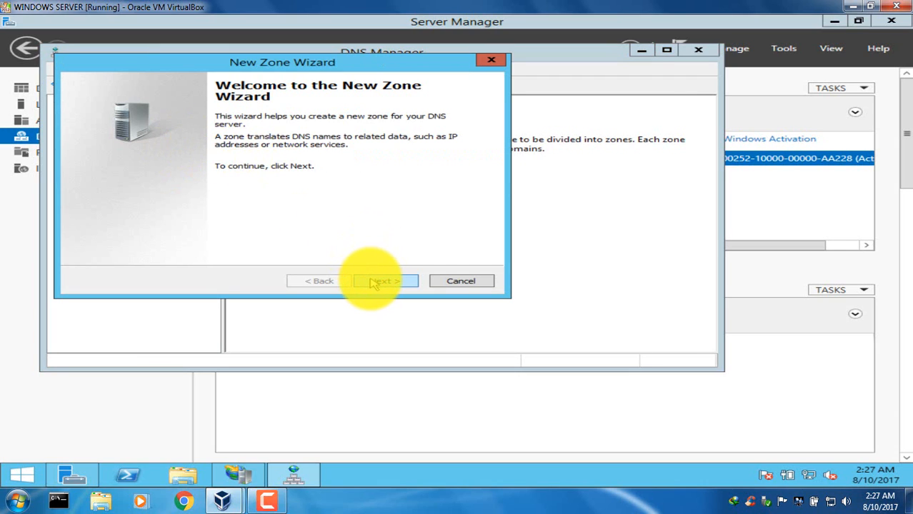
left_click(373, 282)
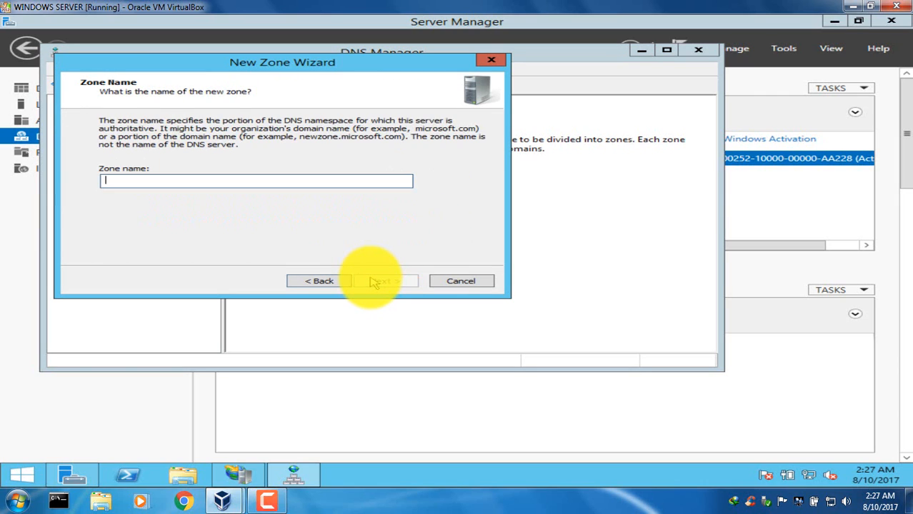
Name the new zone halinj.com and create it with the new zone file halinj.com.dns.
type("halinj.com")
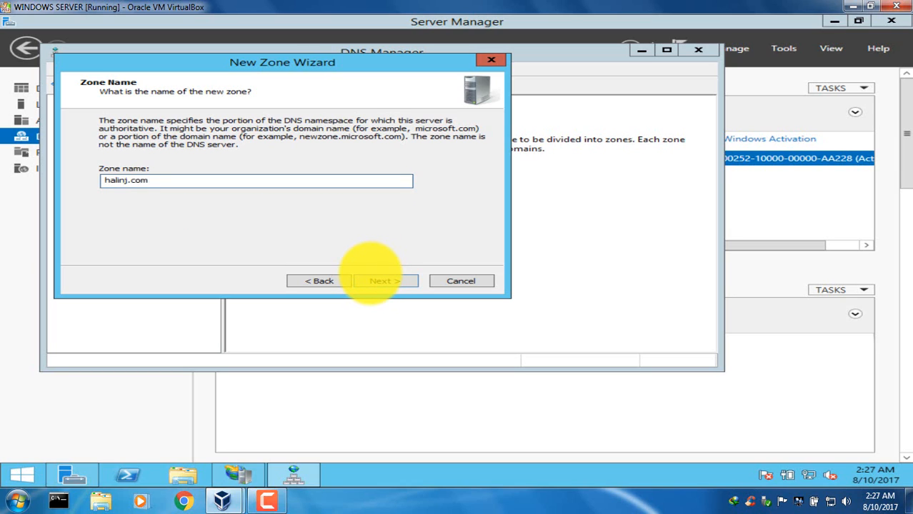
left_click(391, 283)
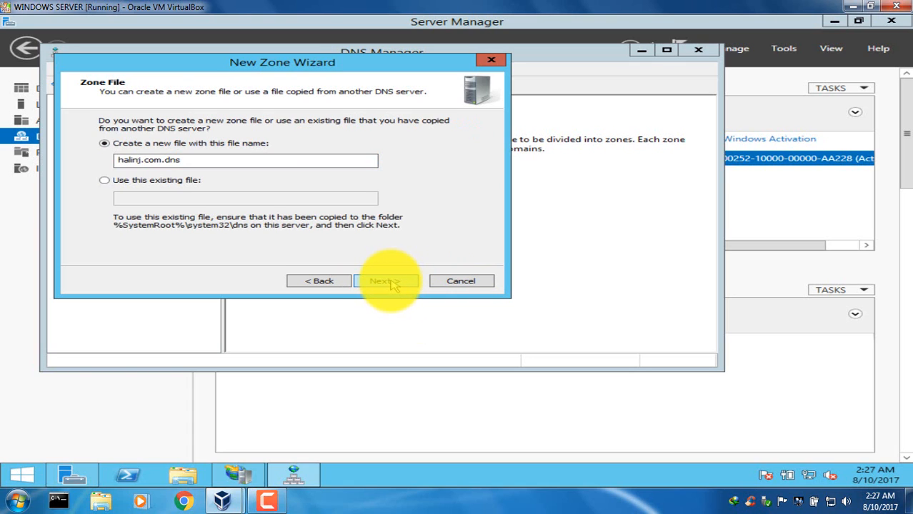
left_click(391, 283)
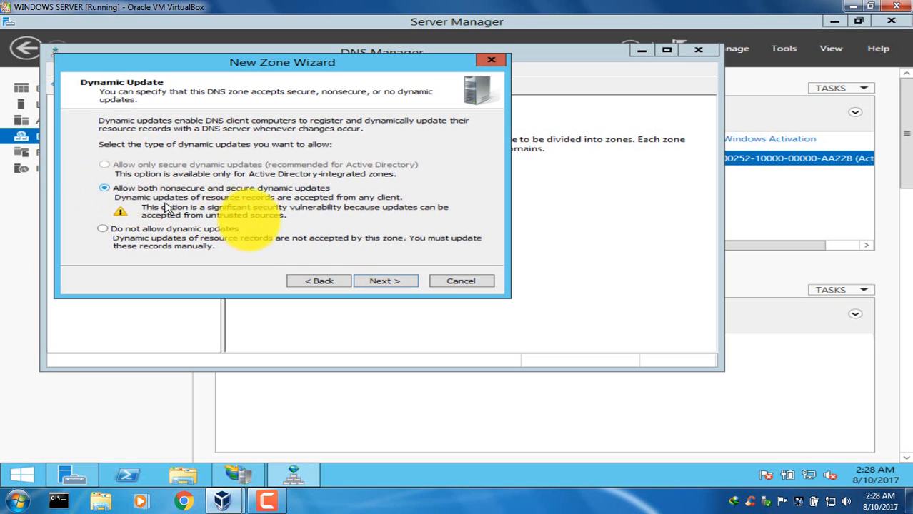
Finish creating the halinj.com zone with both nonsecure and secure dynamic updates allowed, and open the zone's records.
left_click(390, 283)
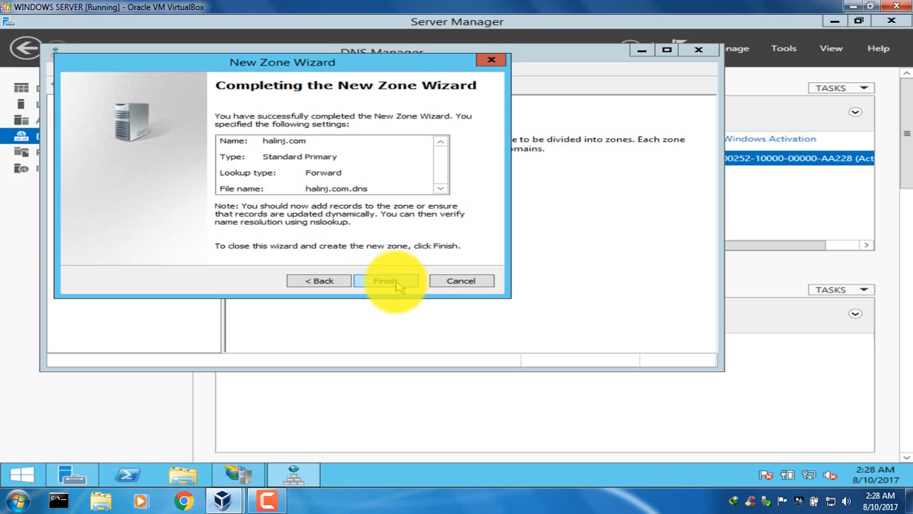
left_click(390, 282)
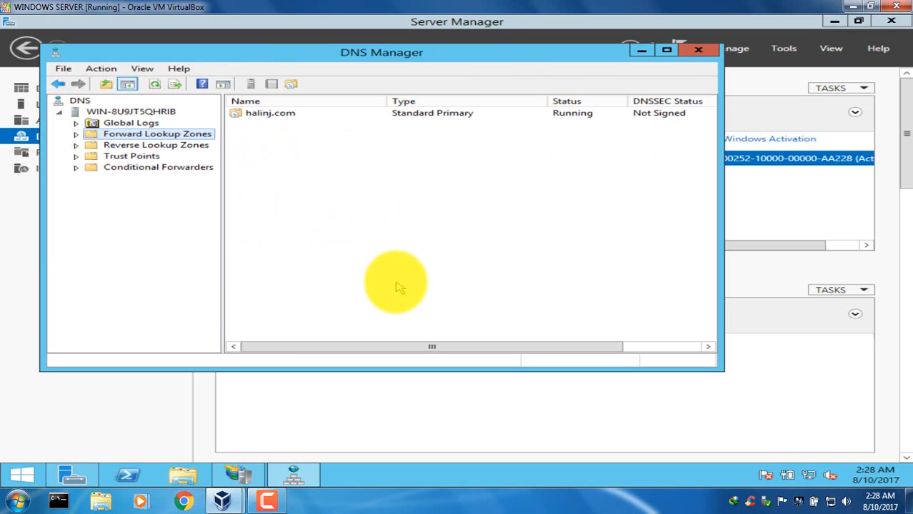
double_click(283, 114)
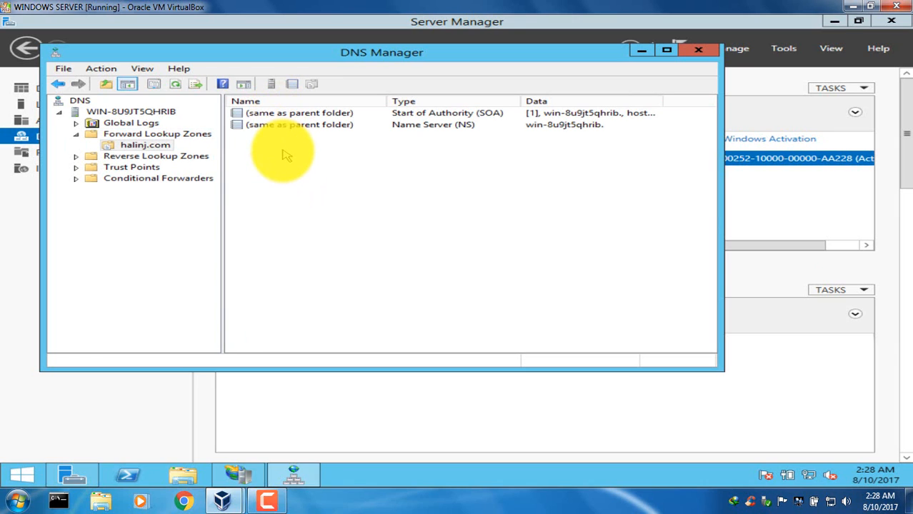
Start a new host (A) record in the halinj.com zone and name it win-8u9jt5qhrib.
right_click(283, 152)
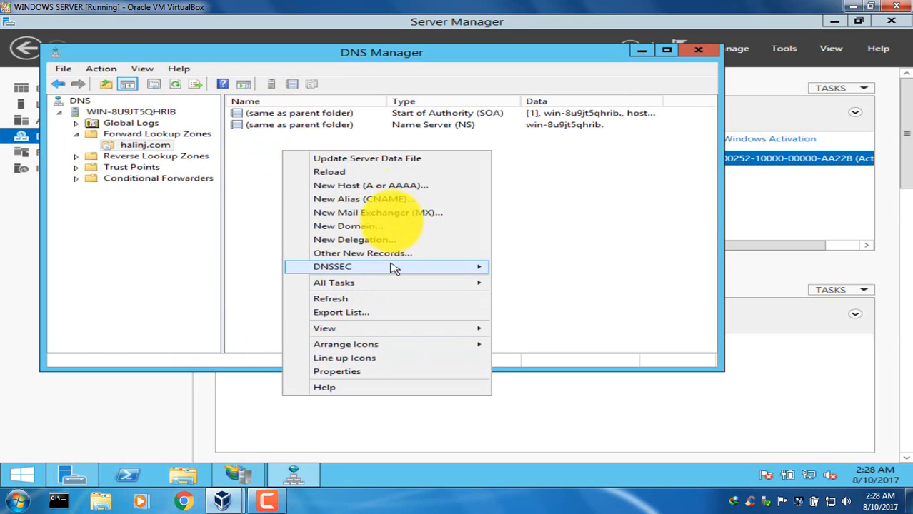
left_click(410, 187)
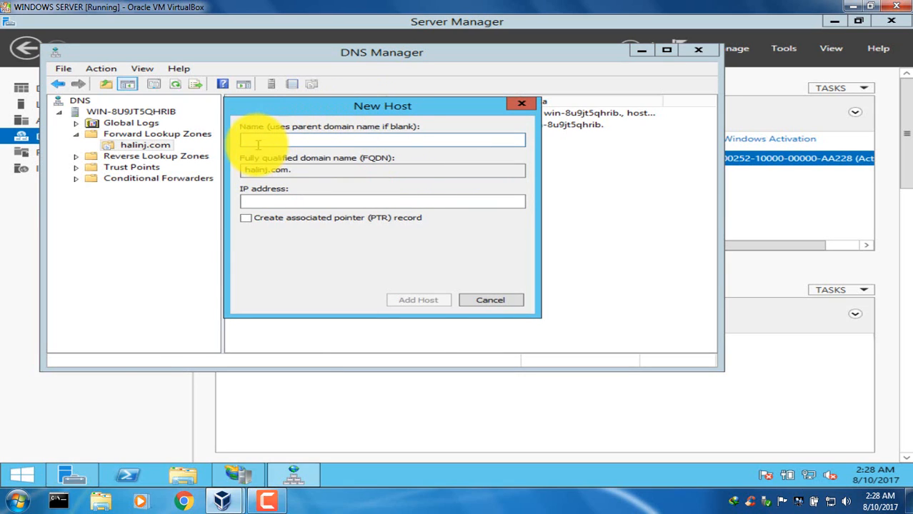
type("win-8u9j")
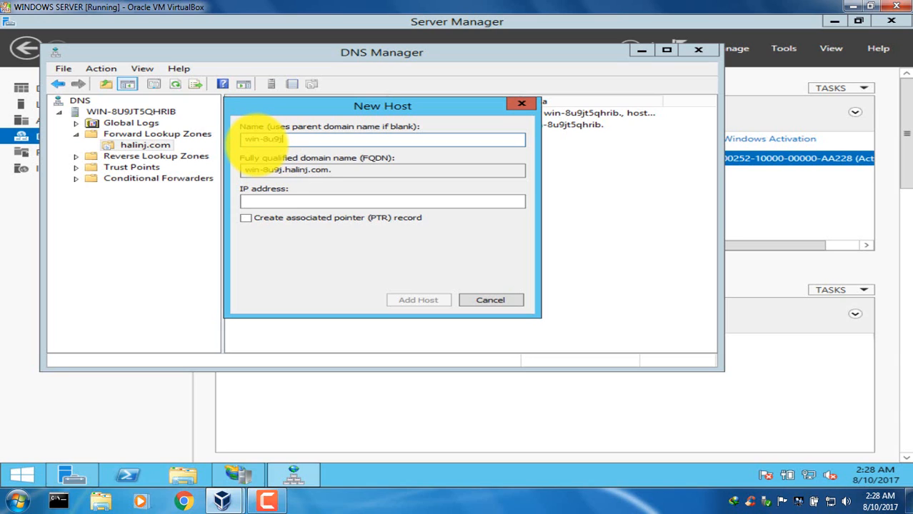
type("t5qhrib")
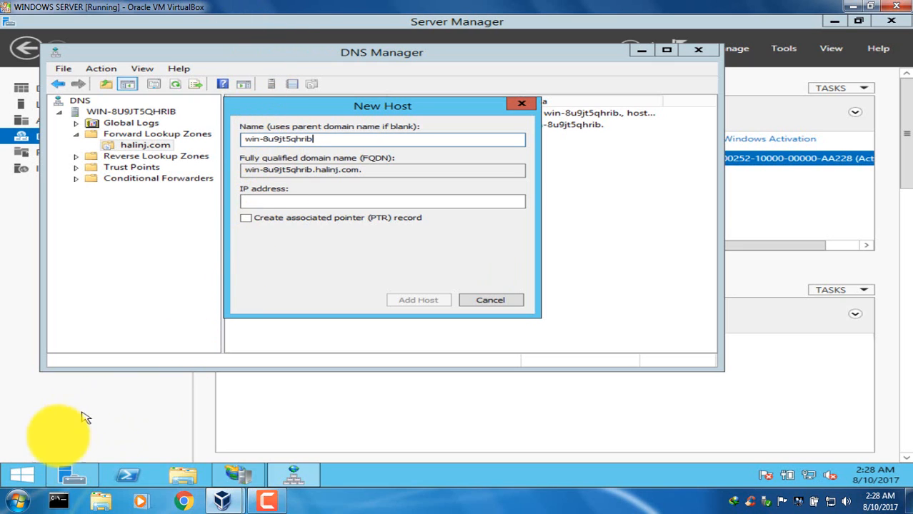
Open Command Prompt on the server and run ipconfig to look up its IPv4 address.
left_click(14, 472)
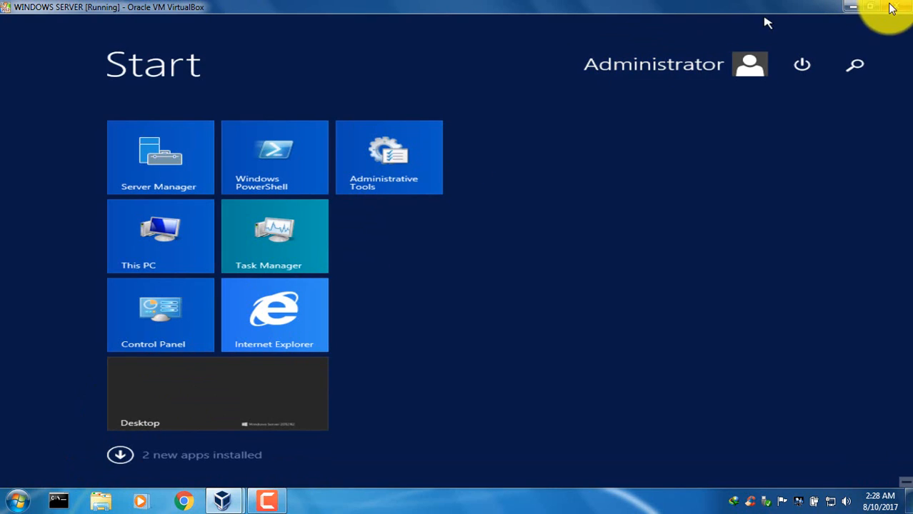
left_click(855, 63)
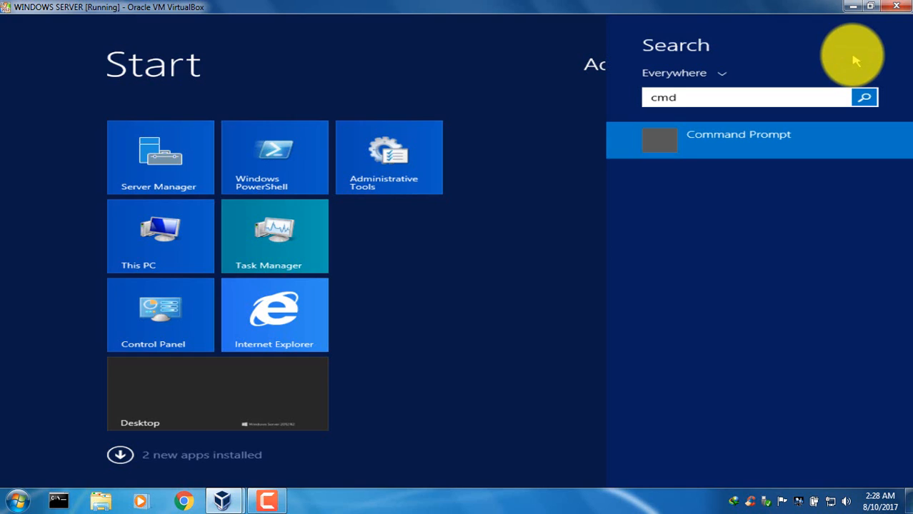
key("Return")
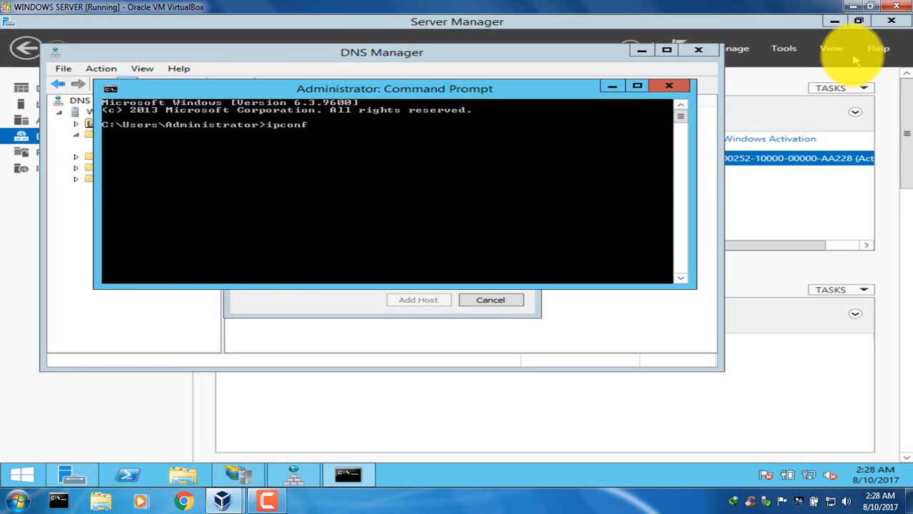
type("ipconfig")
key("Return")
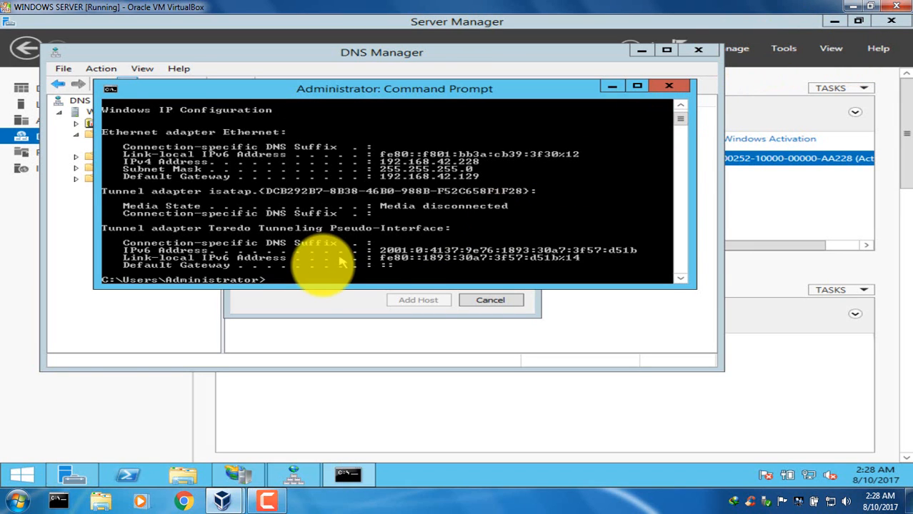
Set the new host's IP address to 192.168.42.228, add the host record and close the New Host dialog.
left_click(313, 295)
left_click(342, 200)
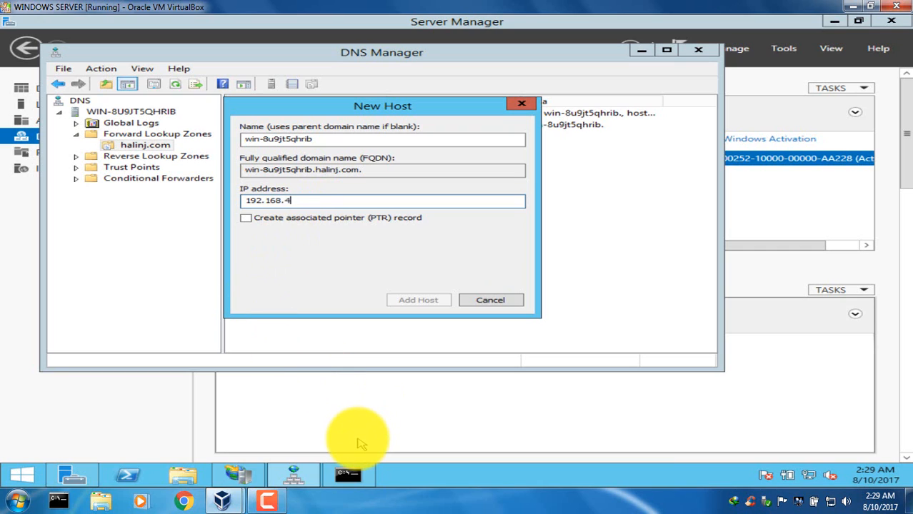
left_click(348, 475)
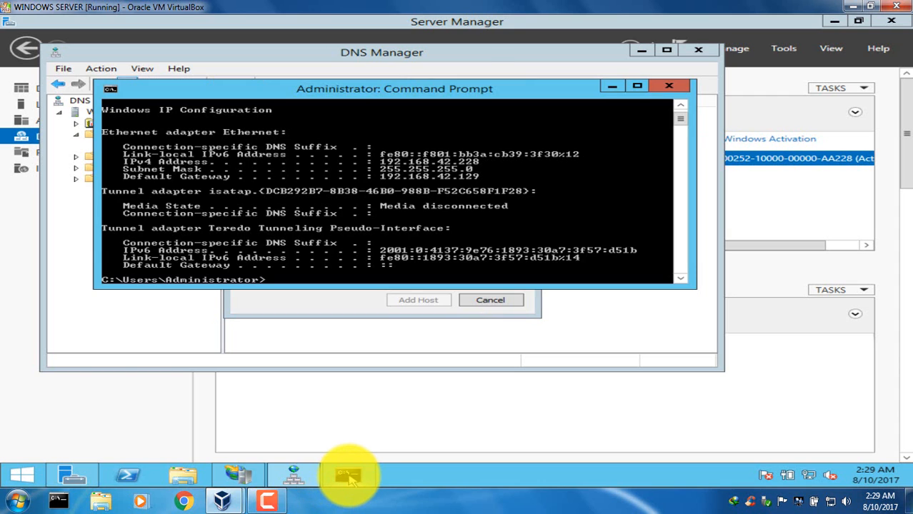
left_click(347, 477)
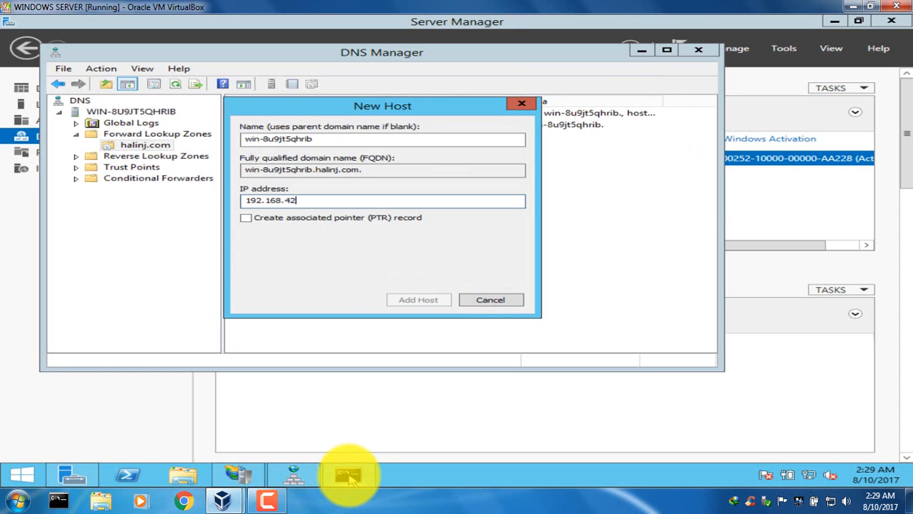
left_click(348, 478)
left_click(348, 477)
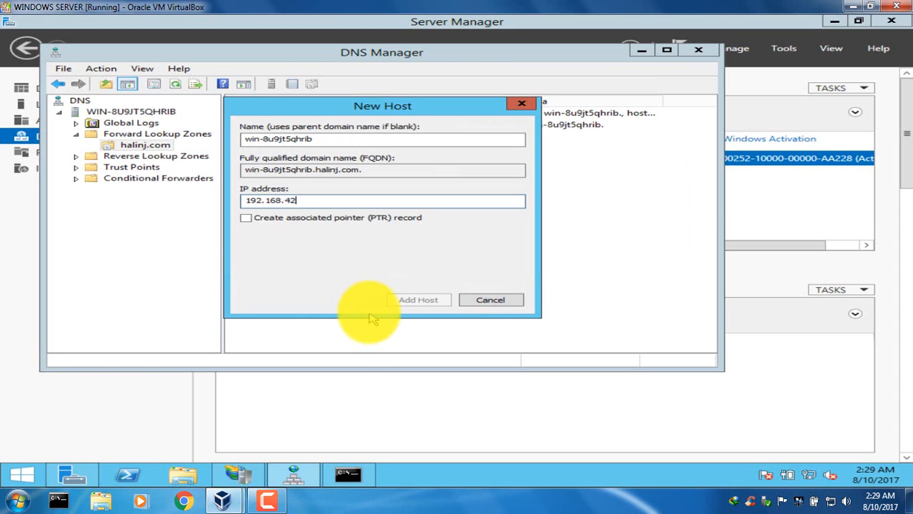
type(".228")
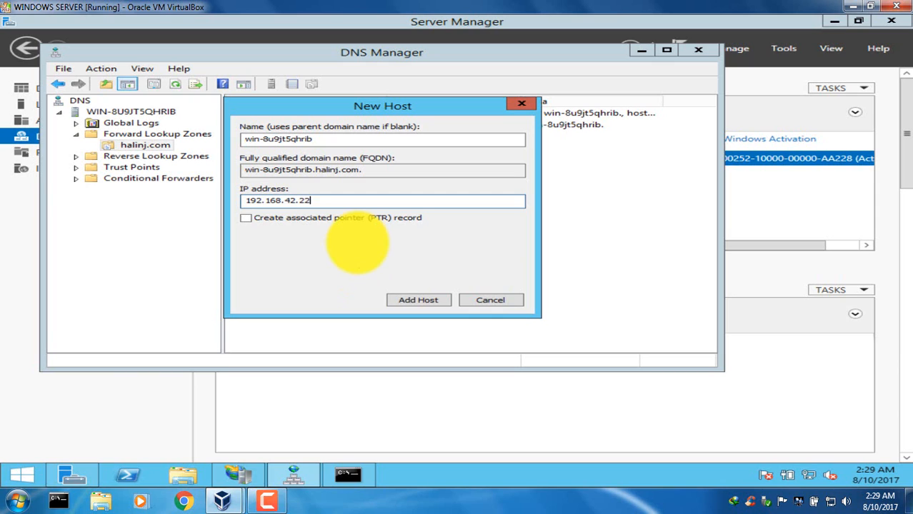
left_click(422, 300)
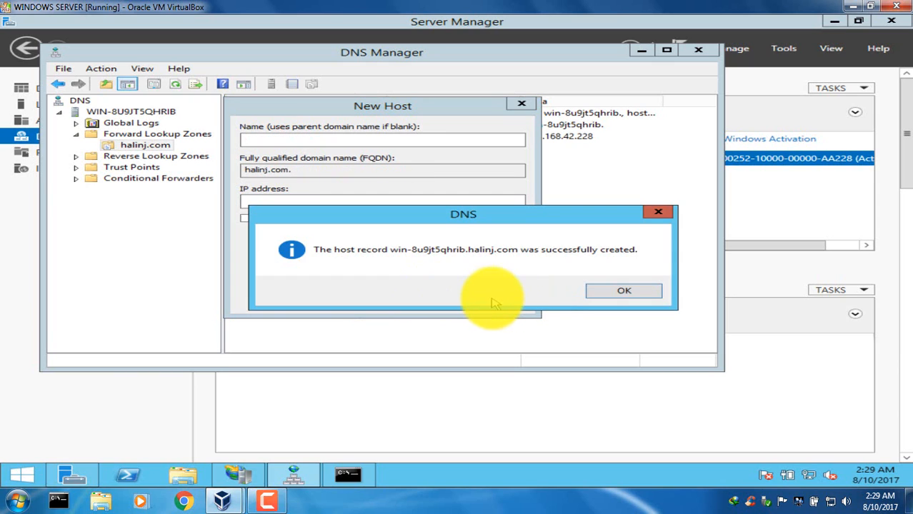
left_click(616, 289)
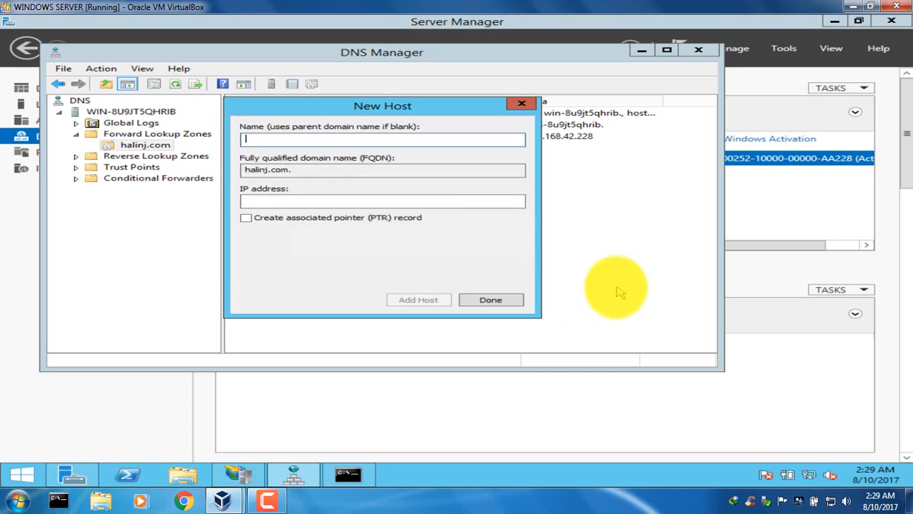
left_click(514, 302)
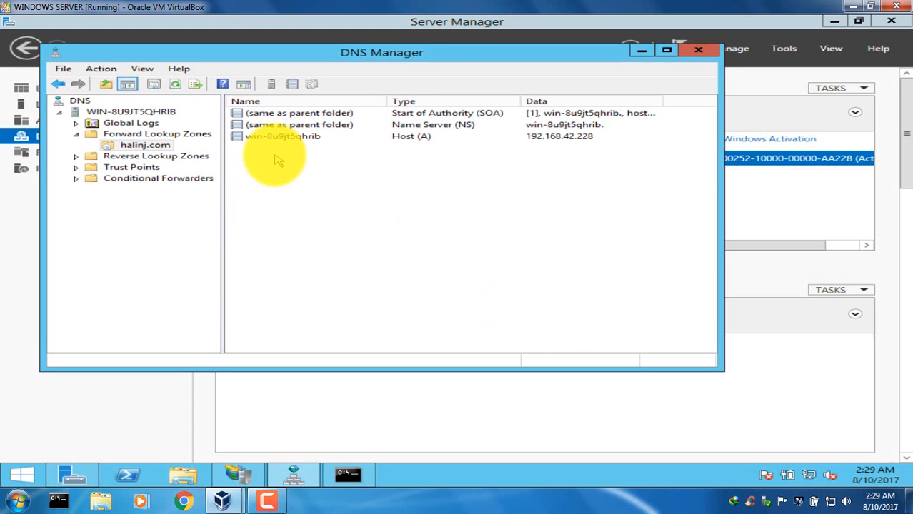
Create a www alias (CNAME) record in the halinj.com zone that targets the host win-8u9jt5qhrib.halinj.com.
right_click(278, 160)
left_click(326, 204)
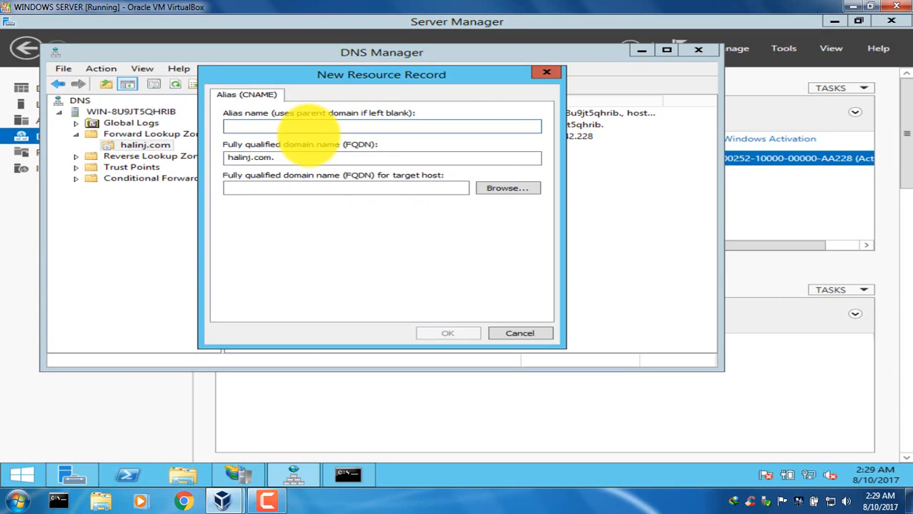
type("www")
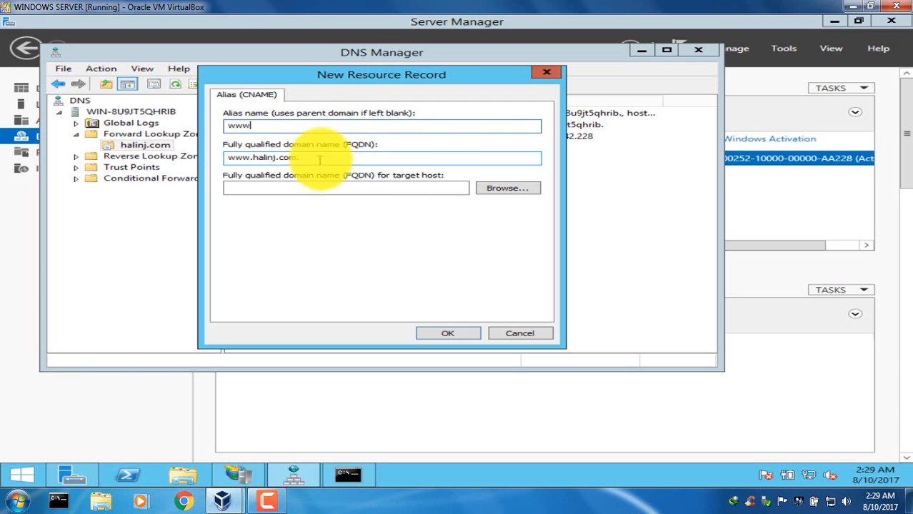
left_click(495, 195)
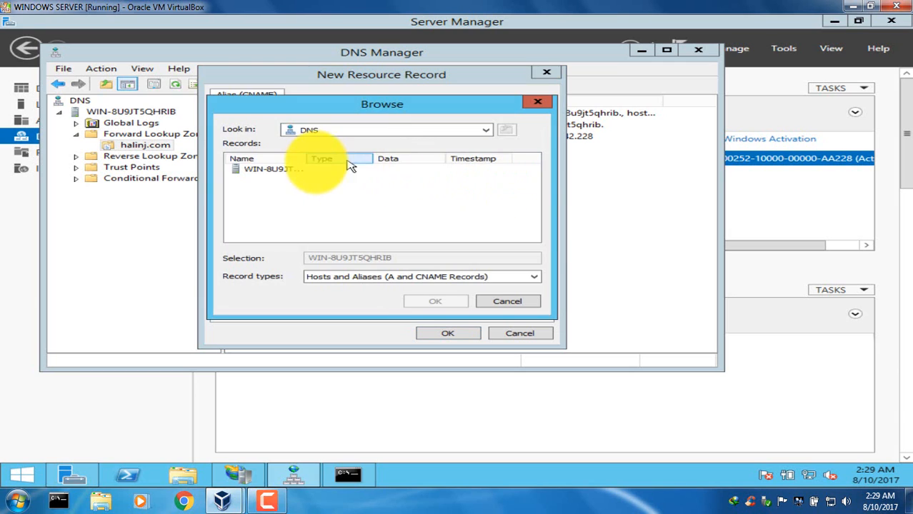
double_click(283, 171)
double_click(283, 172)
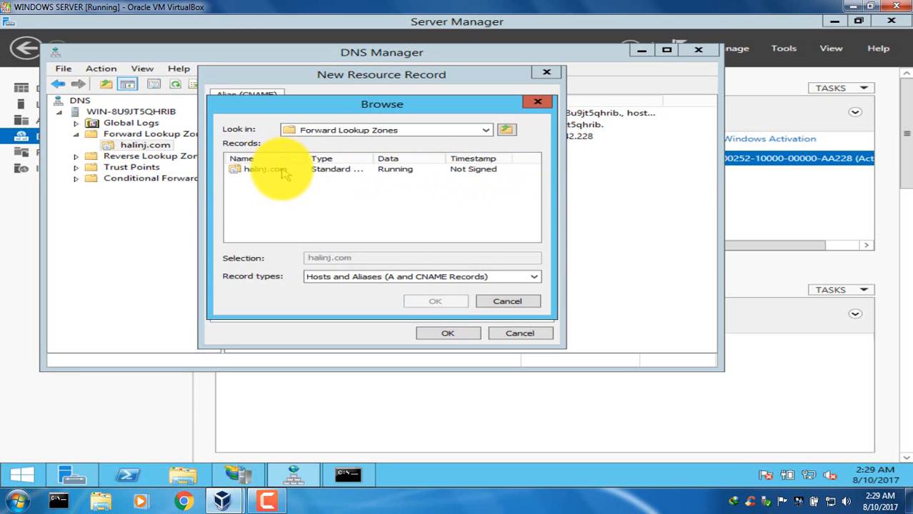
double_click(283, 171)
left_click(283, 171)
double_click(284, 172)
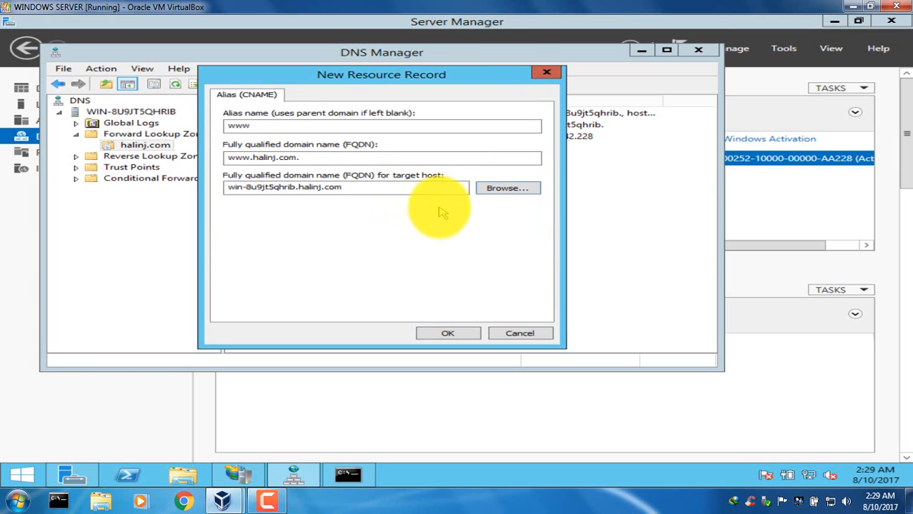
left_click(437, 337)
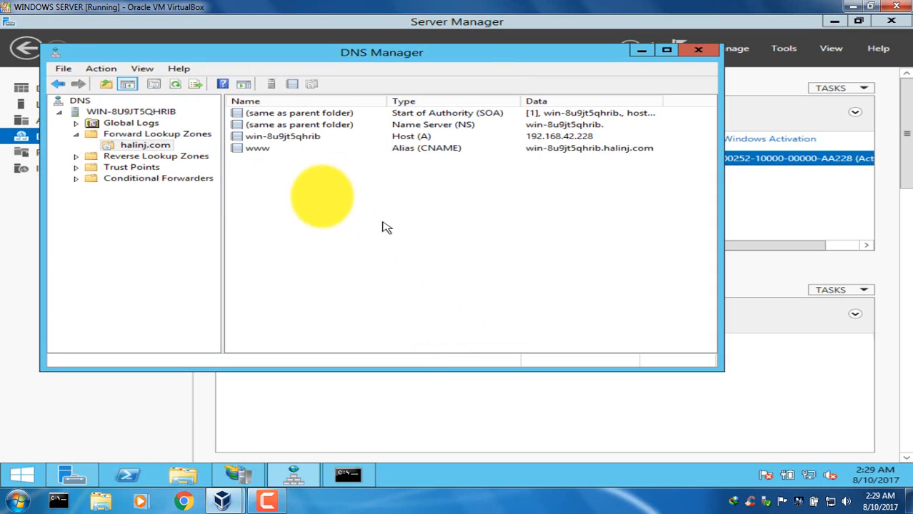
left_click(240, 473)
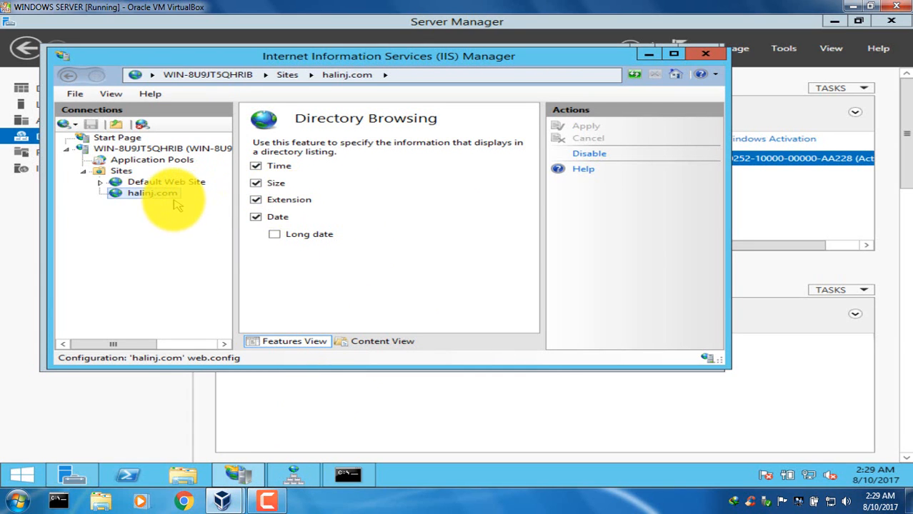
left_click(153, 194)
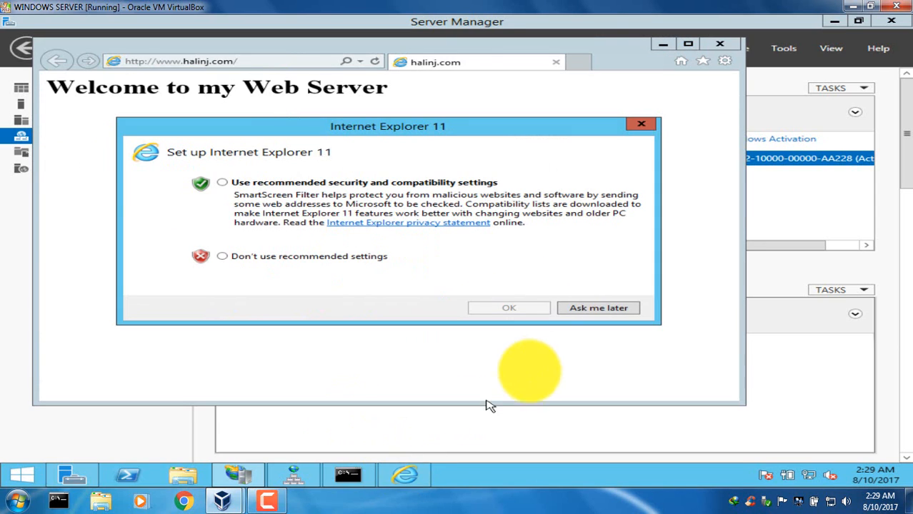
left_click(311, 258)
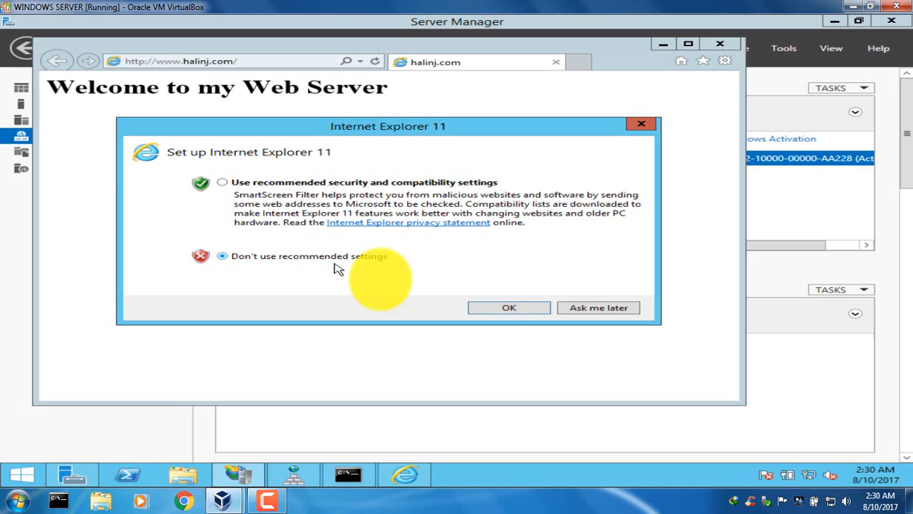
left_click(508, 307)
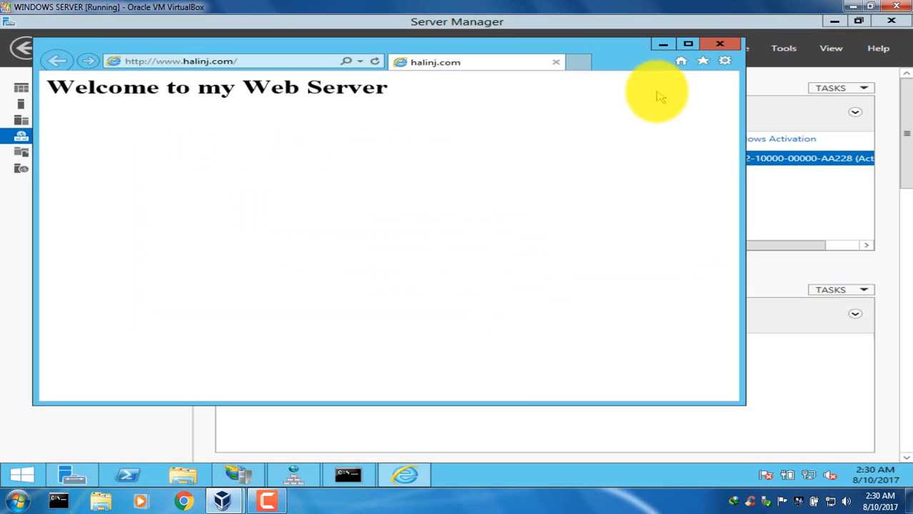
left_click(719, 44)
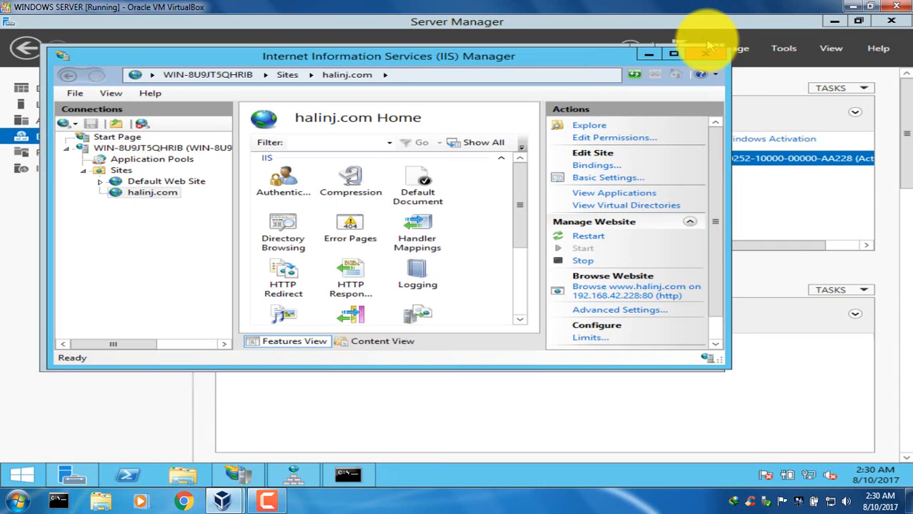
Minimize IIS Manager and close DNS Manager.
left_click(647, 57)
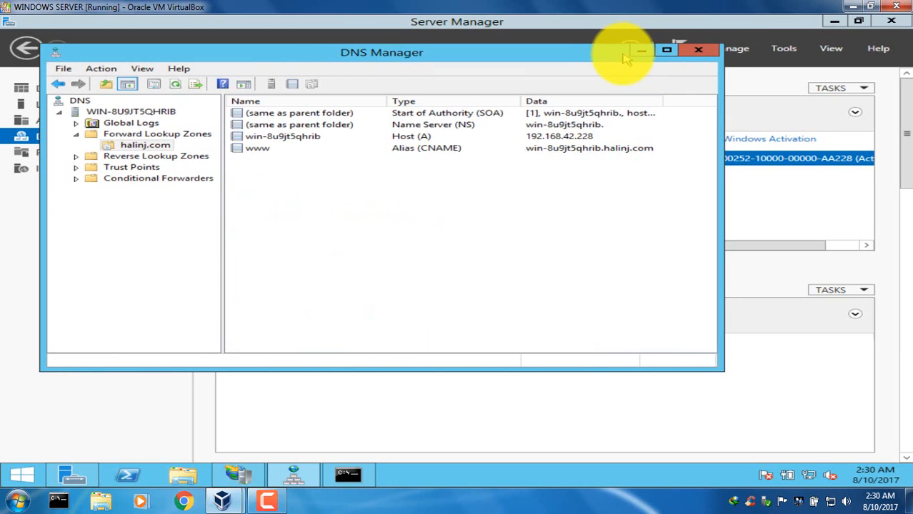
left_click(57, 83)
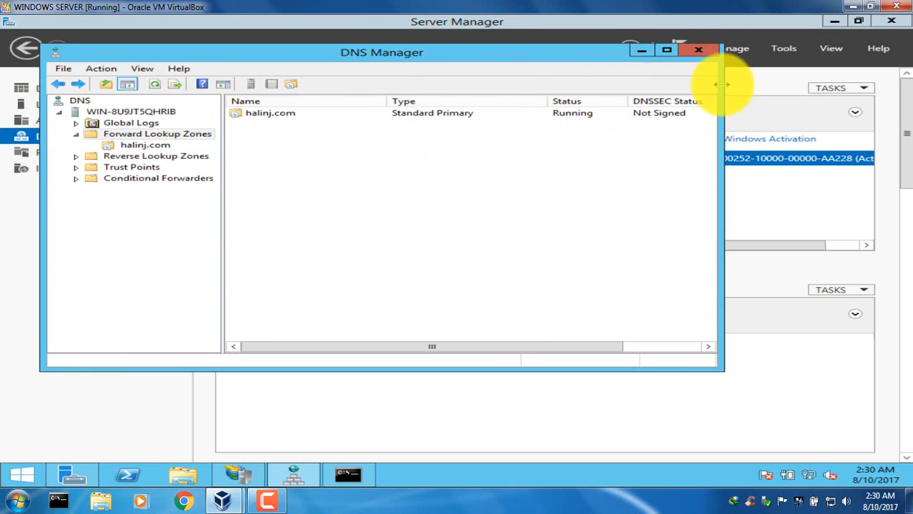
left_click(710, 55)
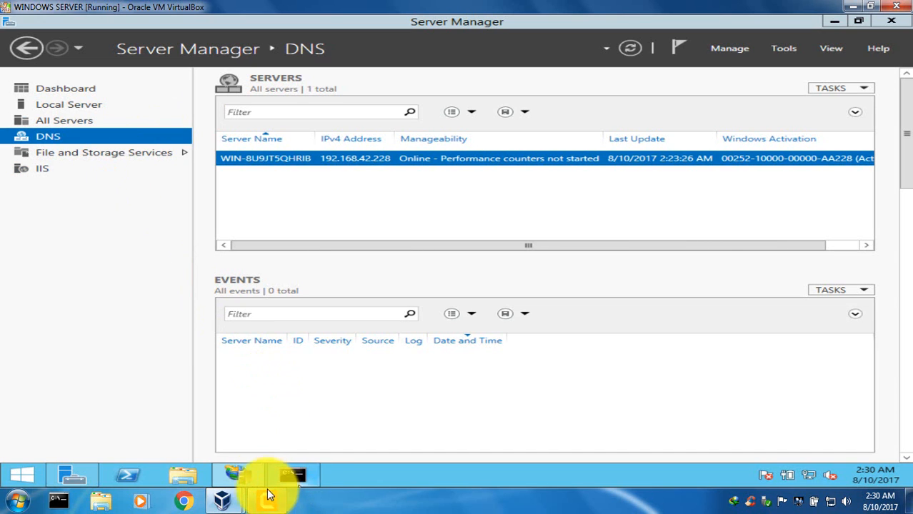
Switch to IIS Manager and start adding an FTP site under Sites with the site name ftpuser.
left_click(239, 475)
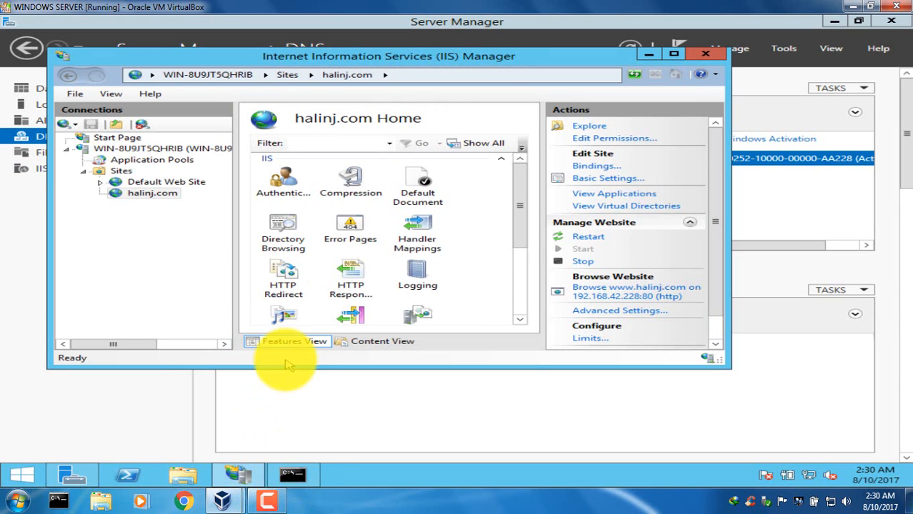
left_click(107, 160)
left_click(121, 171)
right_click(123, 172)
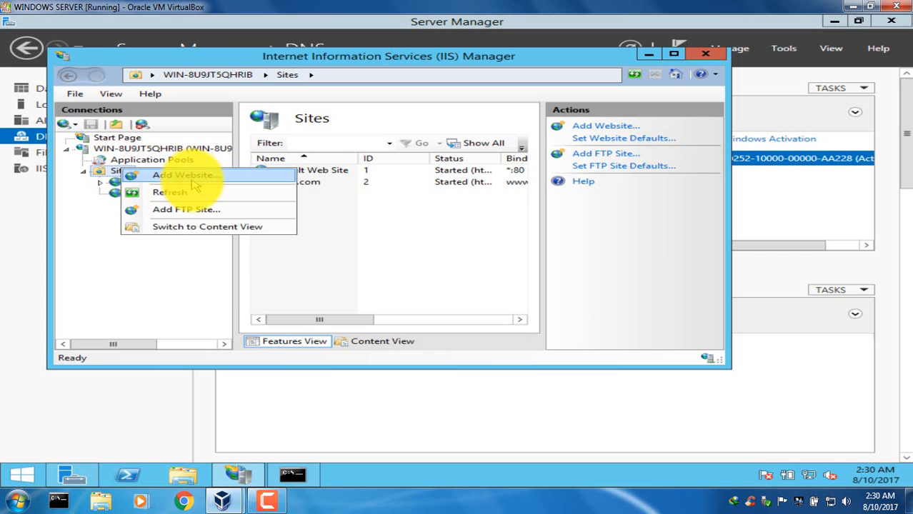
left_click(191, 208)
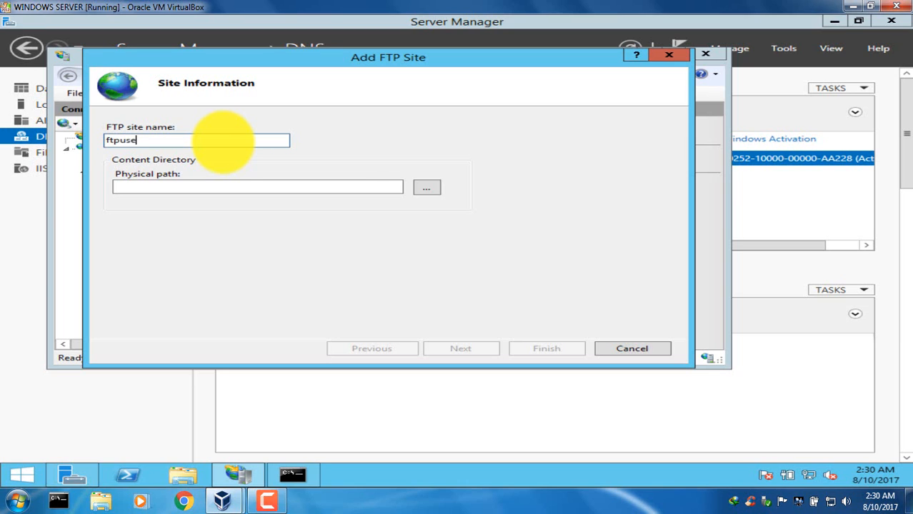
type("r")
Set the FTP site's physical path to the C:\inetpub\halinj folder and continue to the binding settings.
left_click(426, 187)
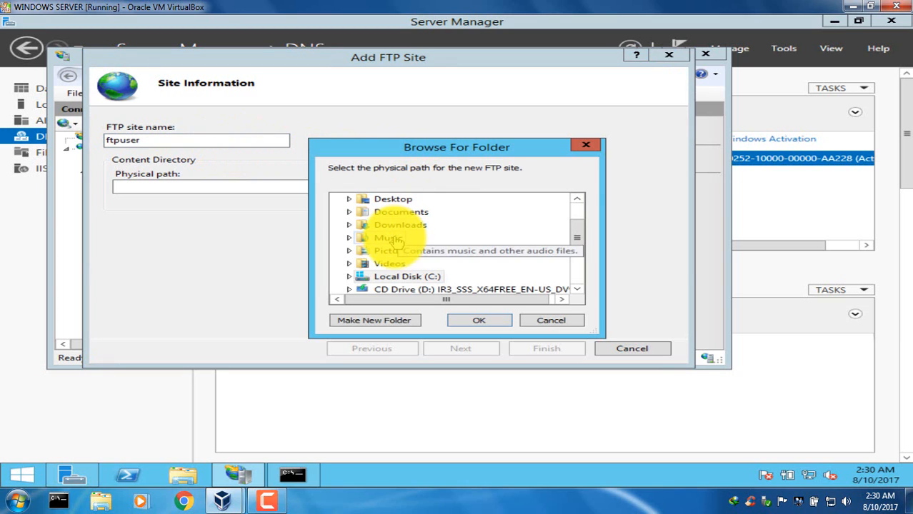
double_click(403, 277)
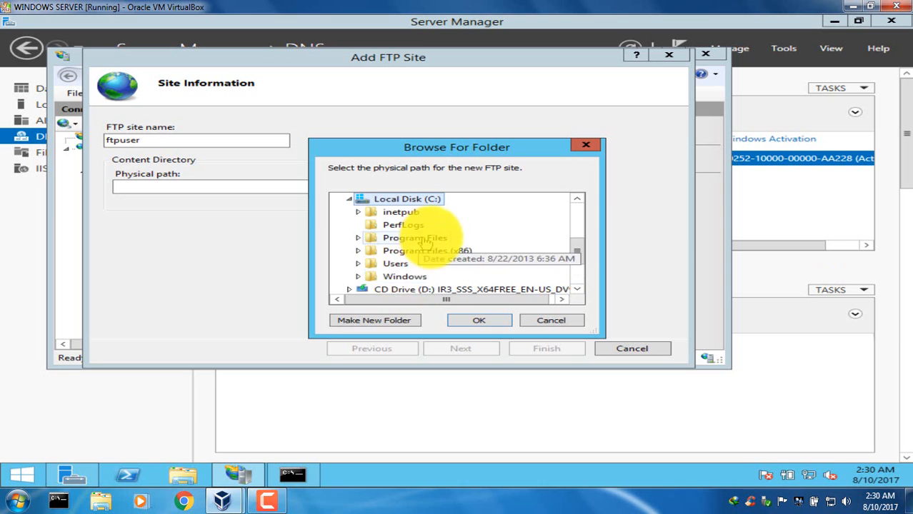
double_click(399, 213)
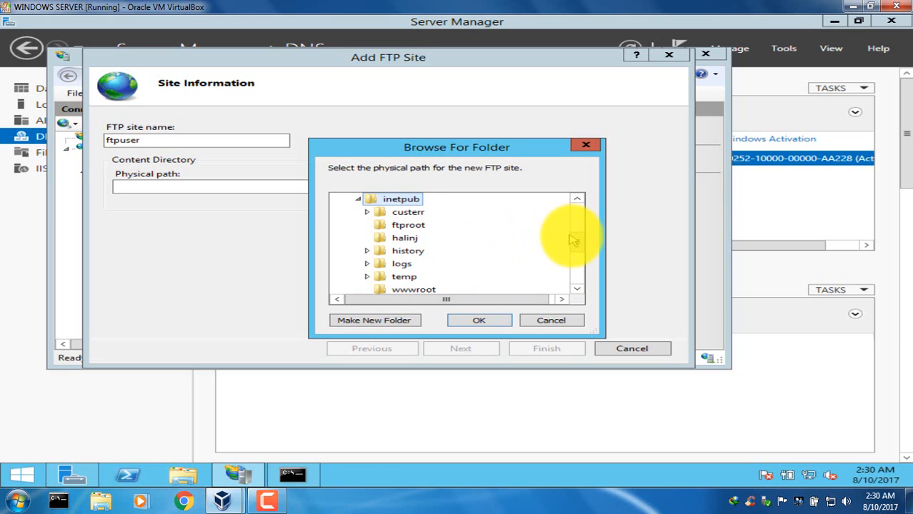
scroll(573, 241, "down", 1)
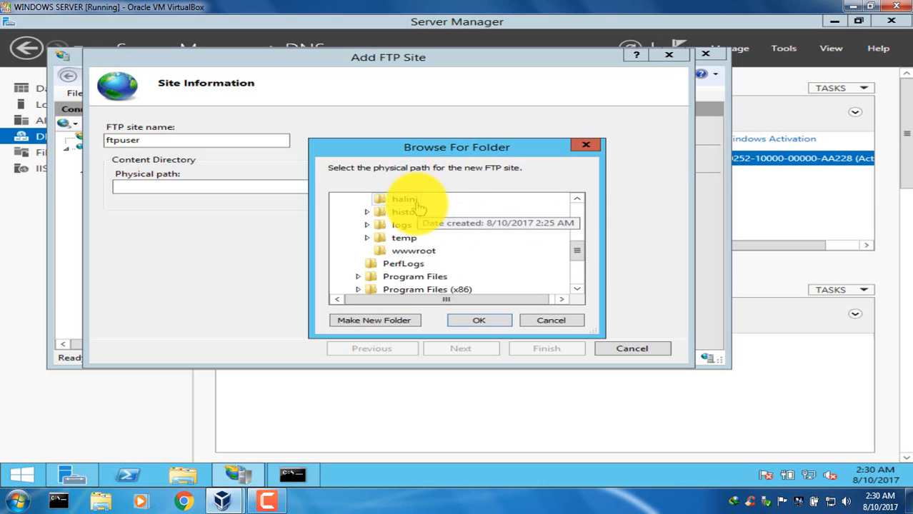
left_click(478, 320)
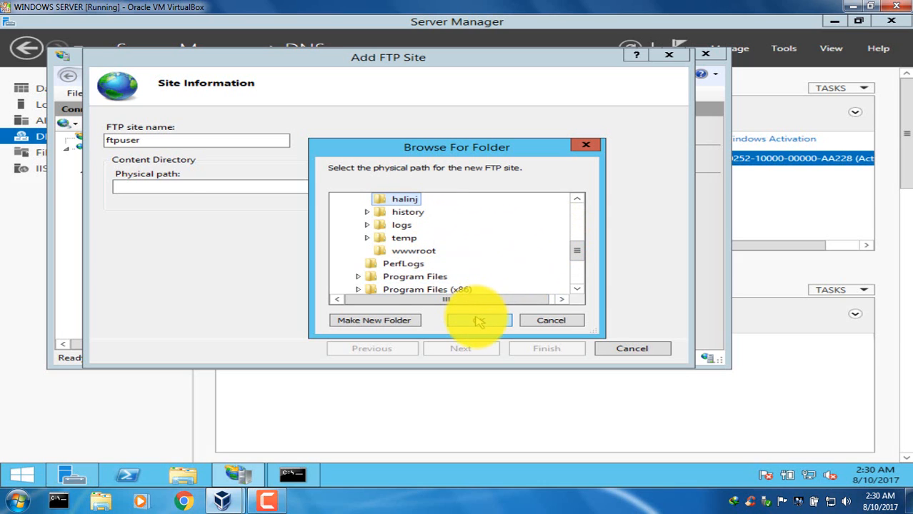
left_click(474, 350)
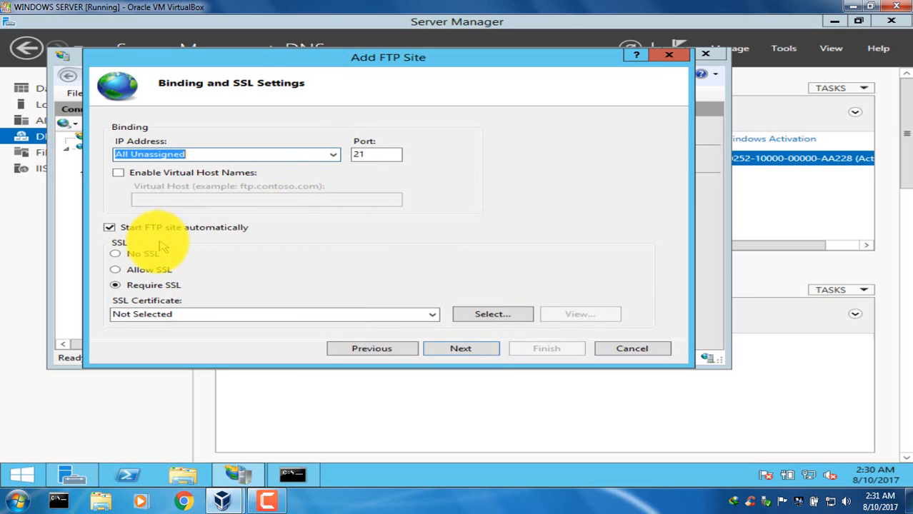
Keep the FTP binding on All Unassigned with port 21, choose No SSL and continue to the authentication settings.
left_click(334, 156)
left_click(335, 156)
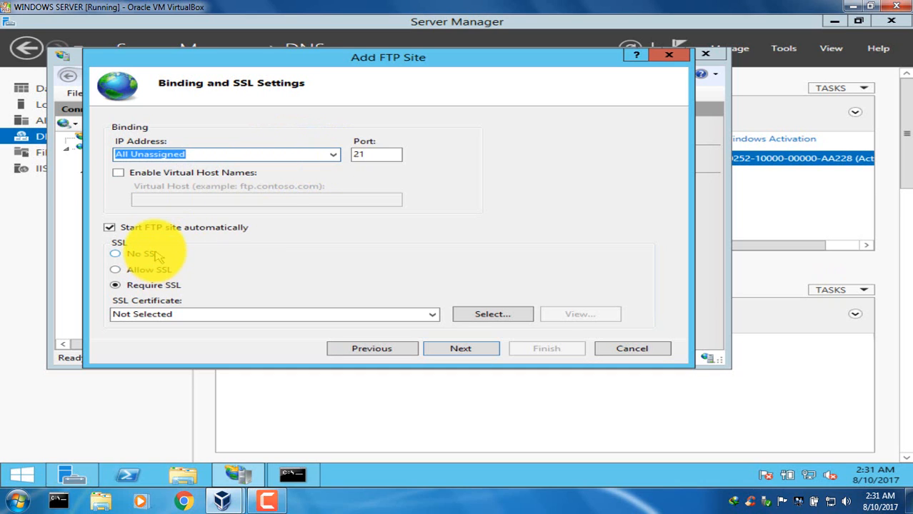
left_click(115, 254)
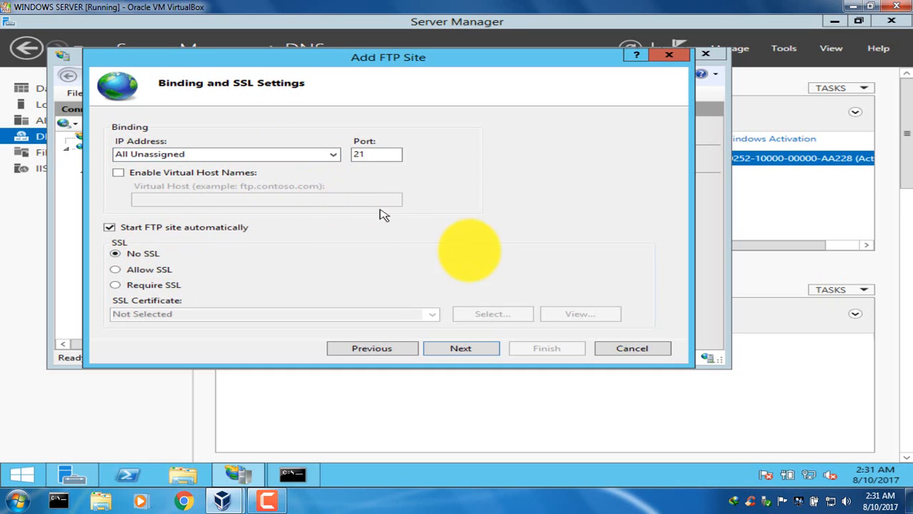
left_click(463, 348)
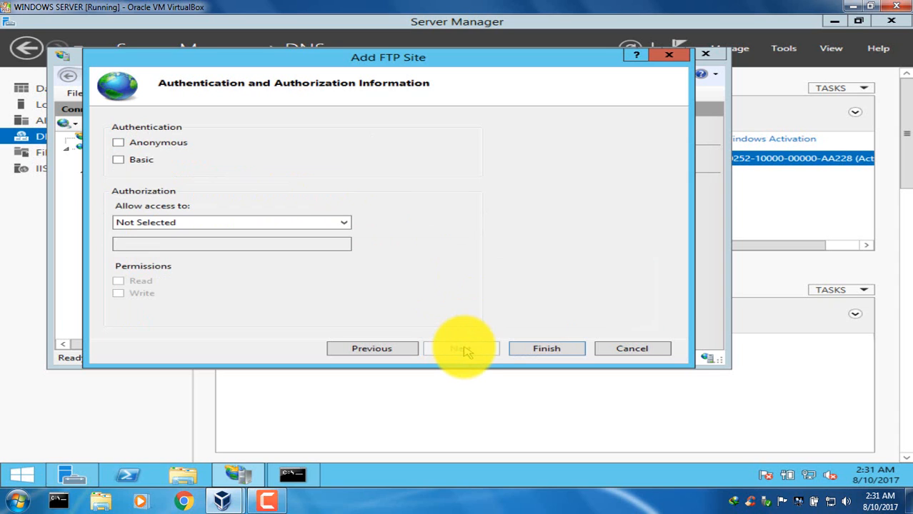
Enable Basic authentication, allow the specified user ftpuser Read and Write permissions, and finish creating the FTP site.
left_click(143, 161)
left_click(194, 221)
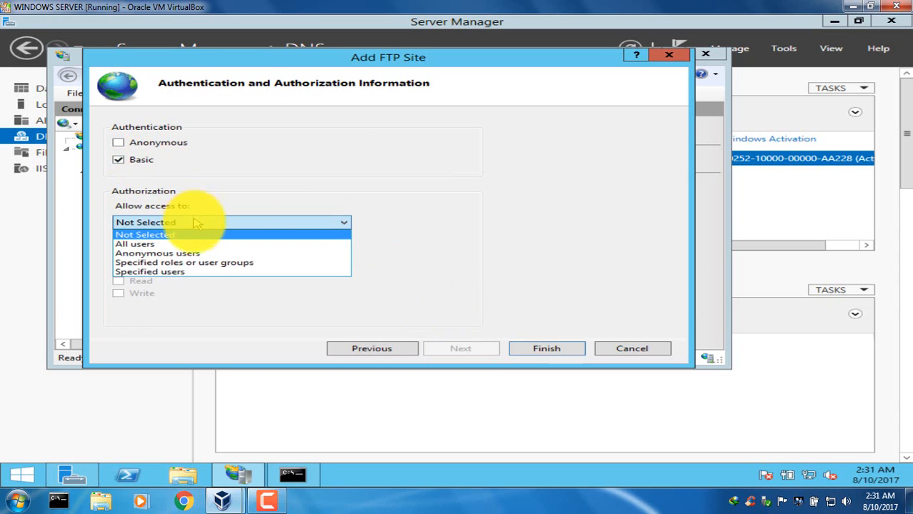
left_click(184, 271)
left_click(177, 245)
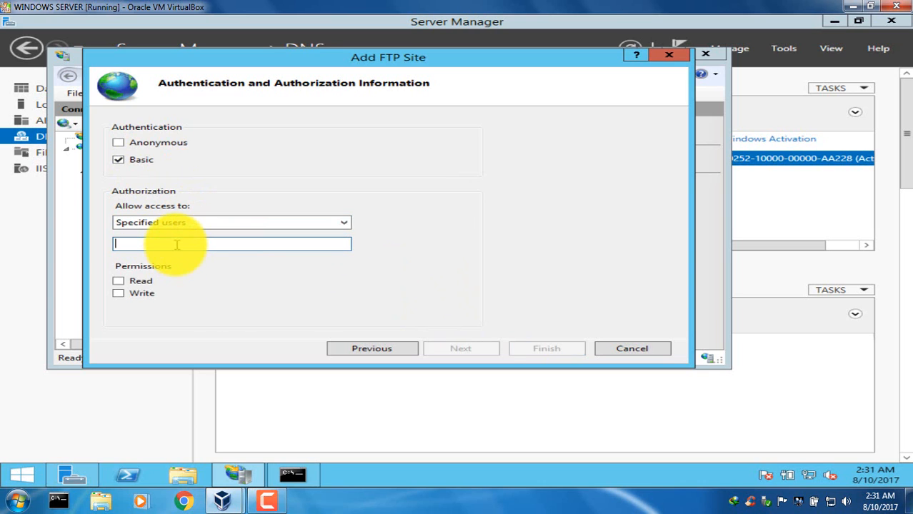
type("ftpuser")
left_click(143, 283)
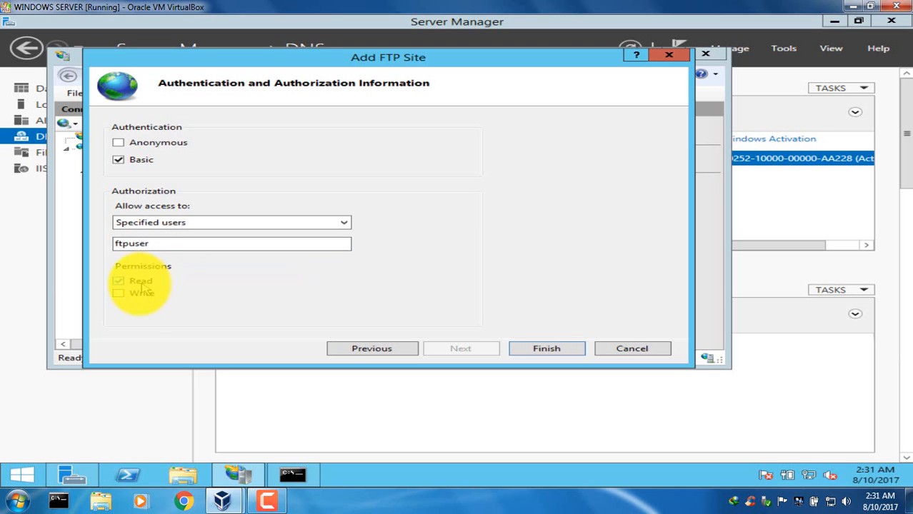
left_click(132, 294)
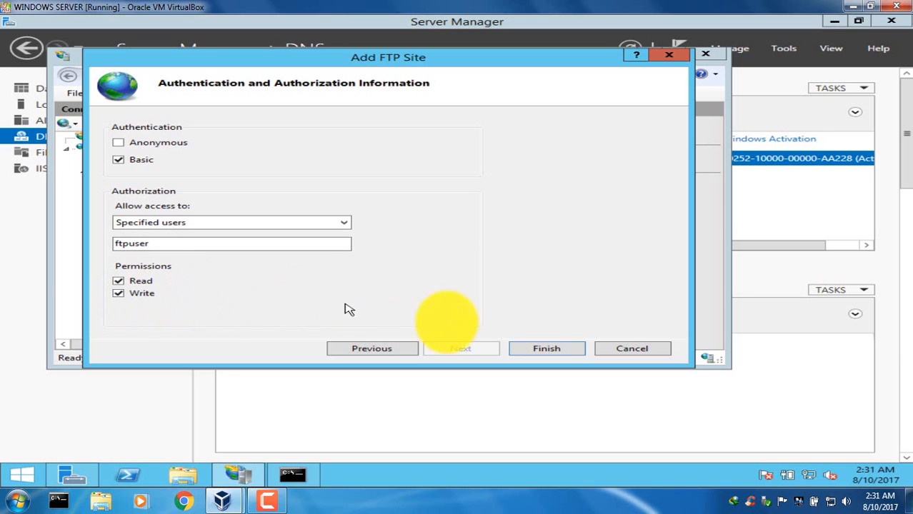
left_click(547, 349)
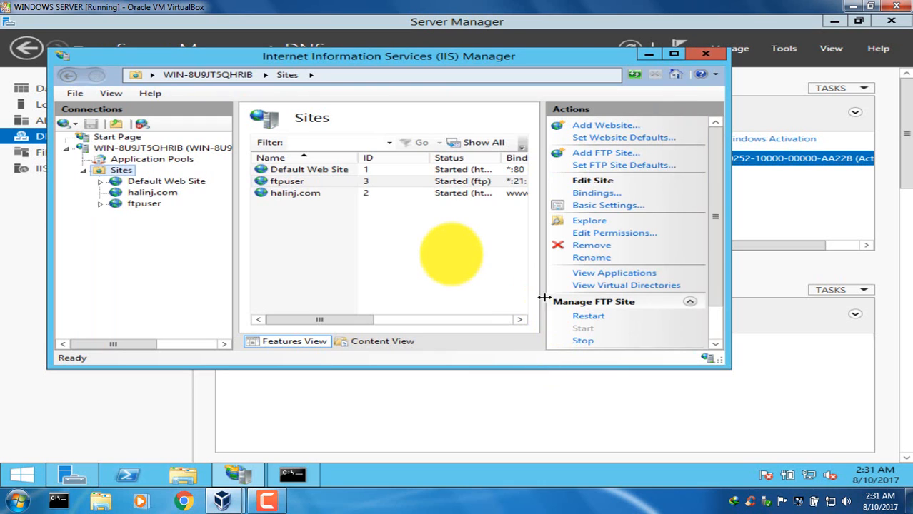
Minimize IIS Manager and Server Manager to reach the server's desktop.
left_click(440, 248)
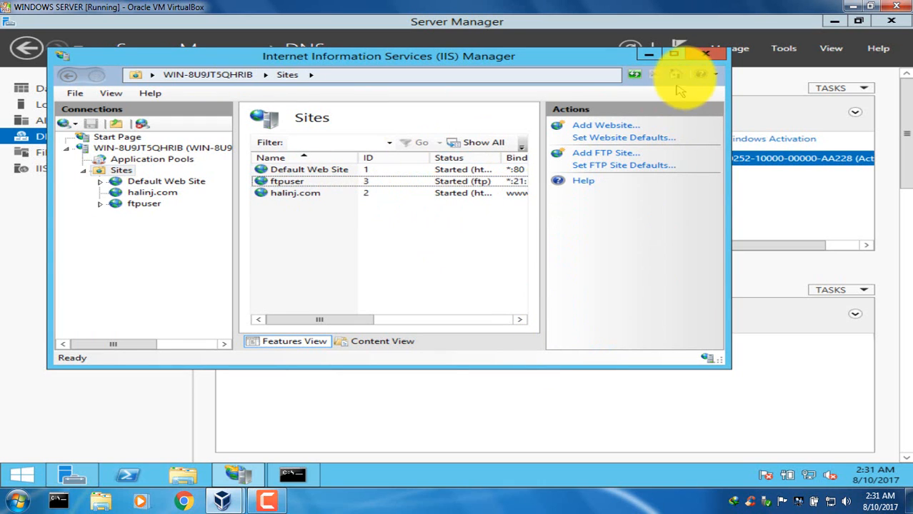
left_click(648, 55)
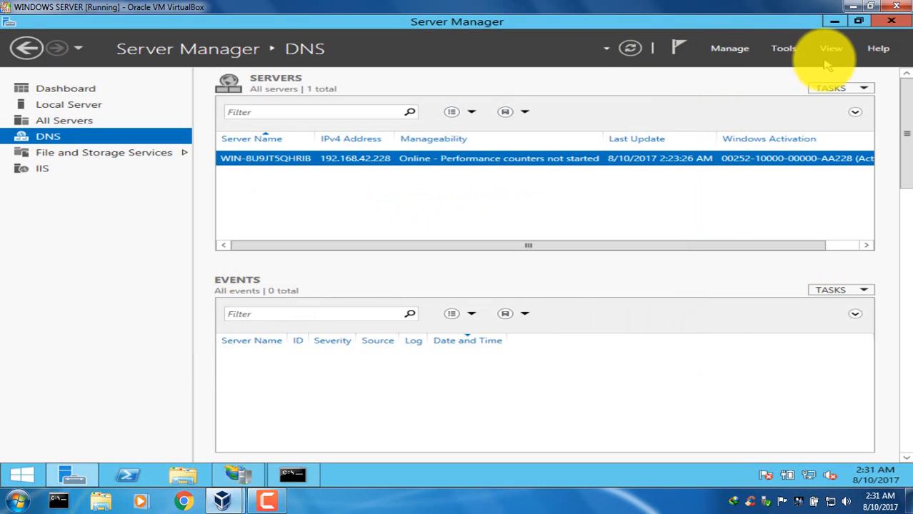
left_click(833, 21)
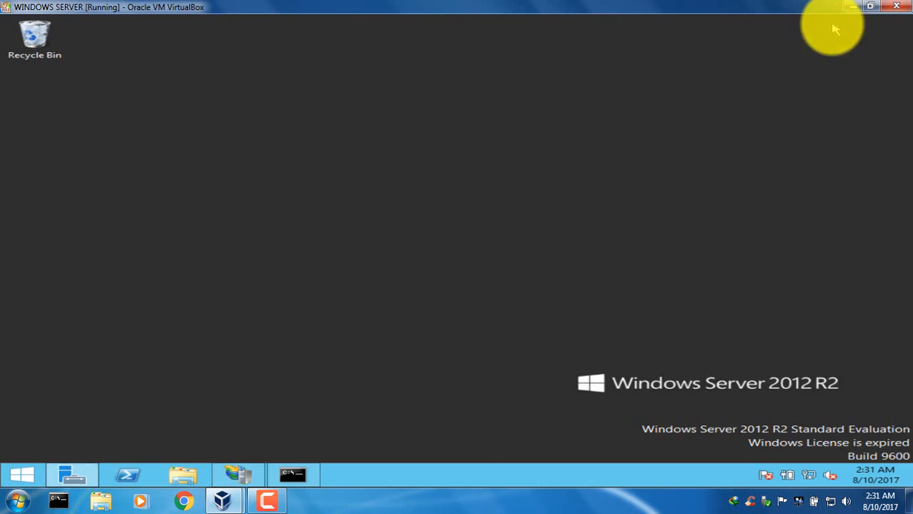
Browse to C:\inetpub in File Explorer and open the security properties of the halinj folder.
left_click(183, 478)
double_click(331, 293)
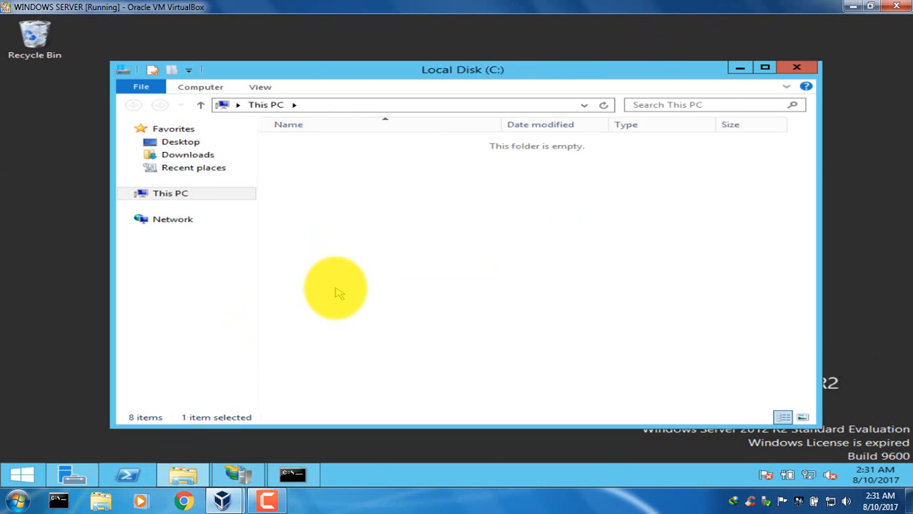
double_click(334, 143)
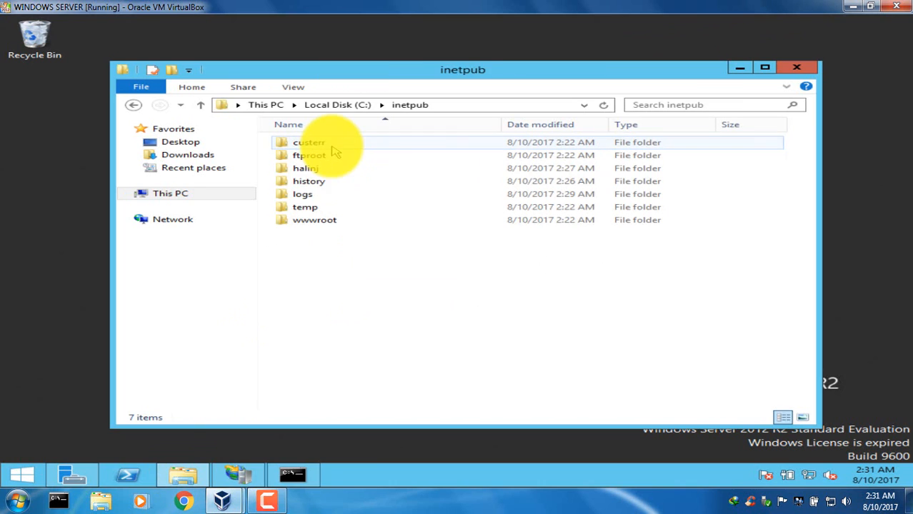
left_click(325, 171)
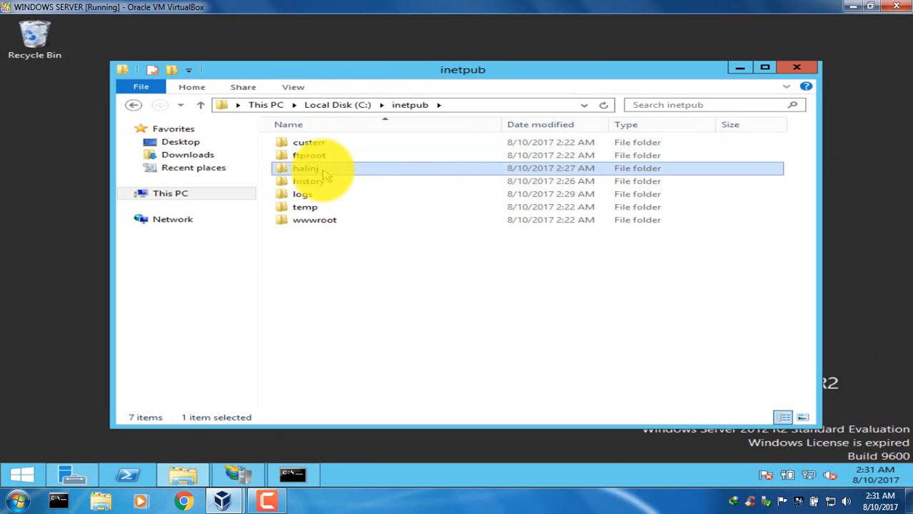
right_click(325, 173)
left_click(388, 350)
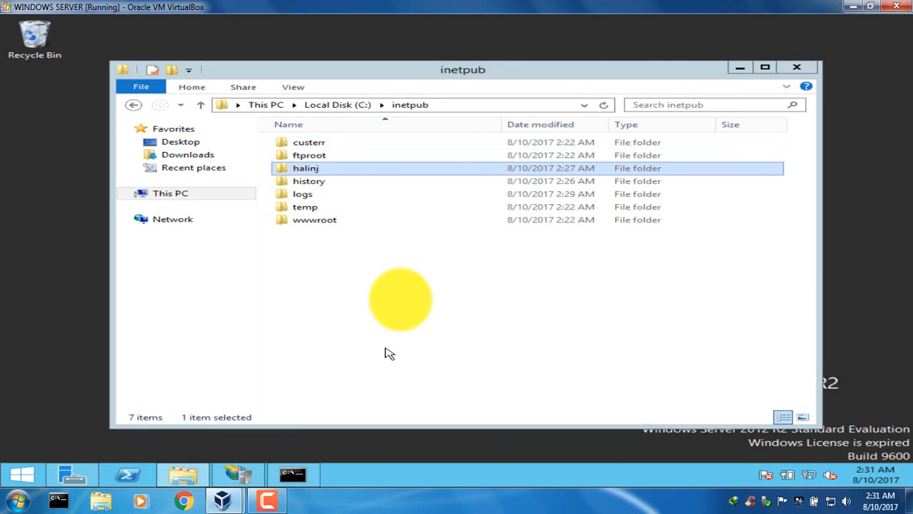
left_click(445, 190)
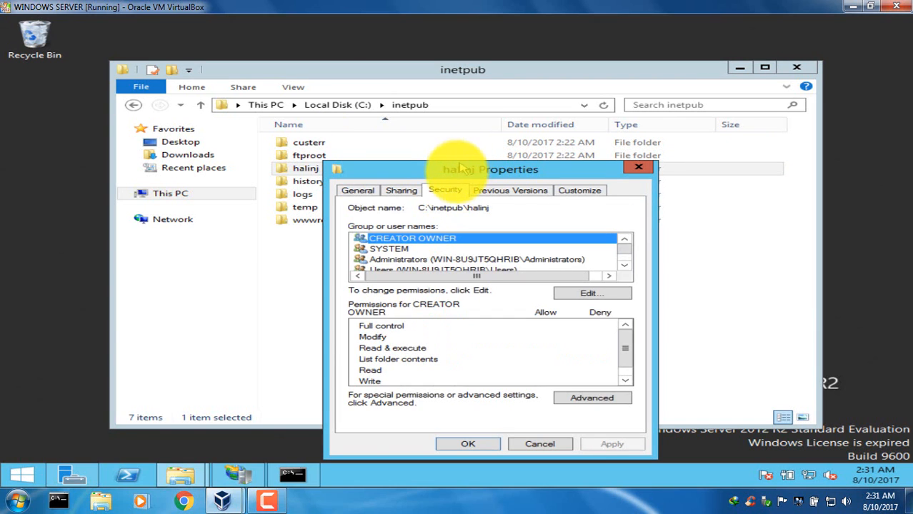
left_click_drag(461, 168, 400, 115)
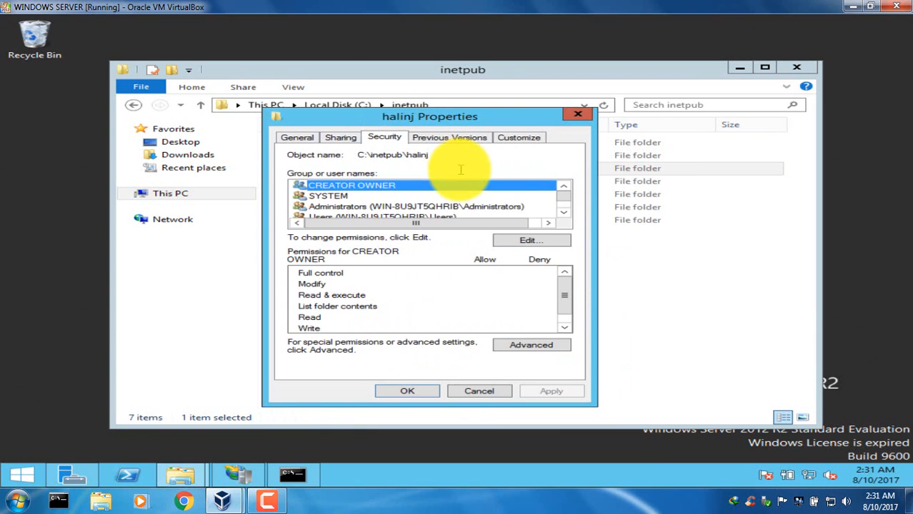
Add the user ftpuser to the halinj folder's permission list, checking the name against the local server.
left_click(527, 239)
left_click(505, 304)
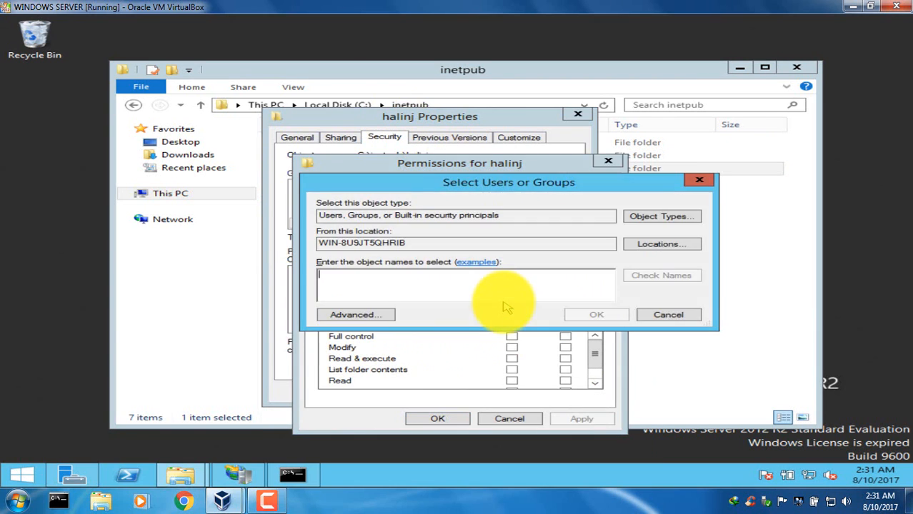
type("ftpuser")
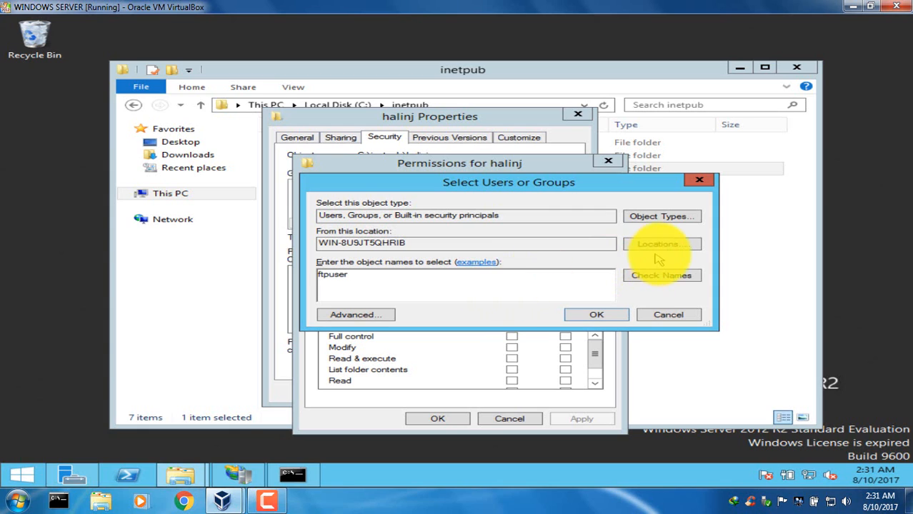
left_click(671, 276)
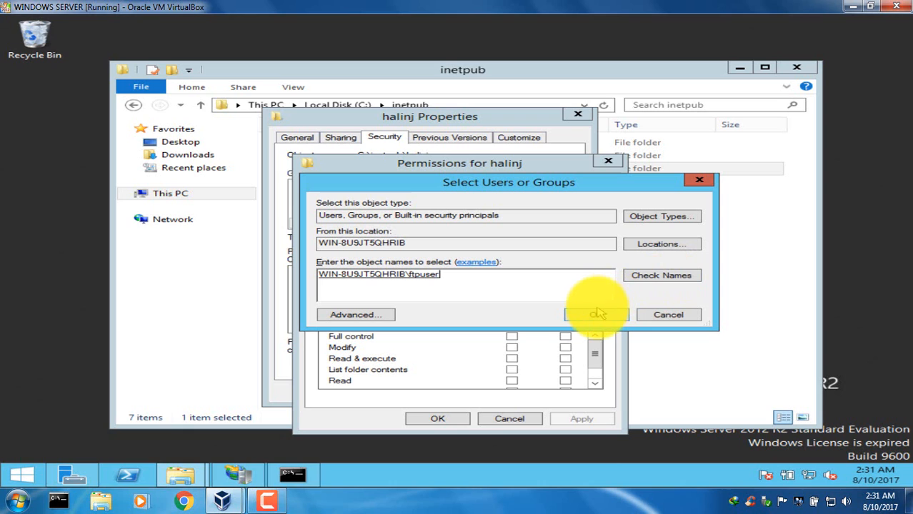
left_click(597, 316)
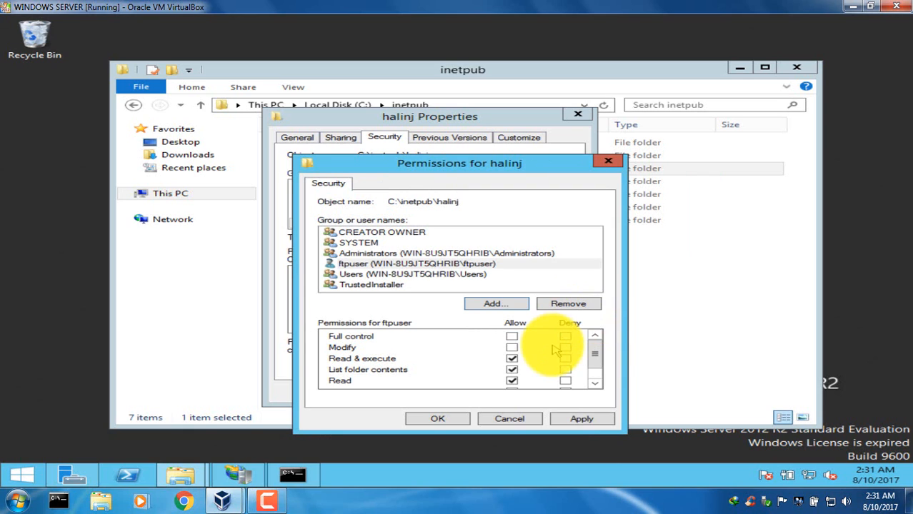
Allow ftpuser the Write permission on the halinj folder, apply it, close the dialogs and minimize File Explorer.
left_click_drag(597, 352, 600, 372)
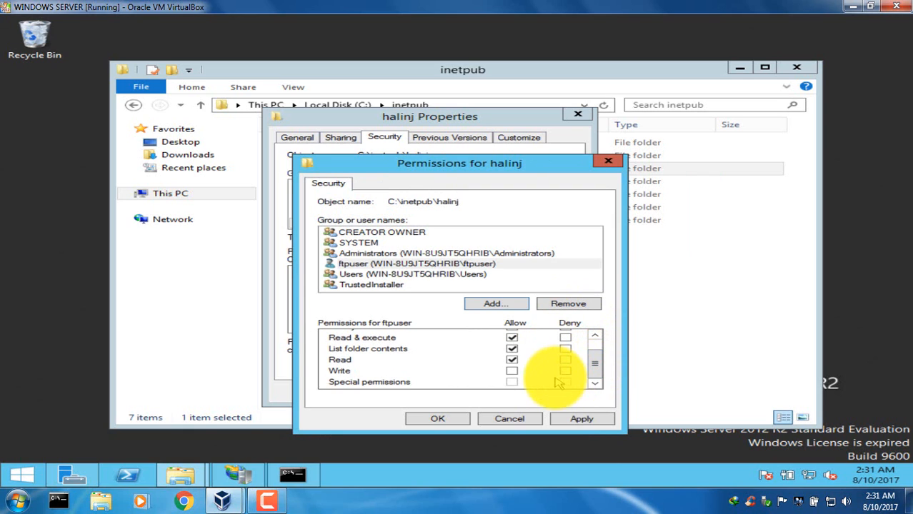
left_click(512, 371)
left_click(580, 419)
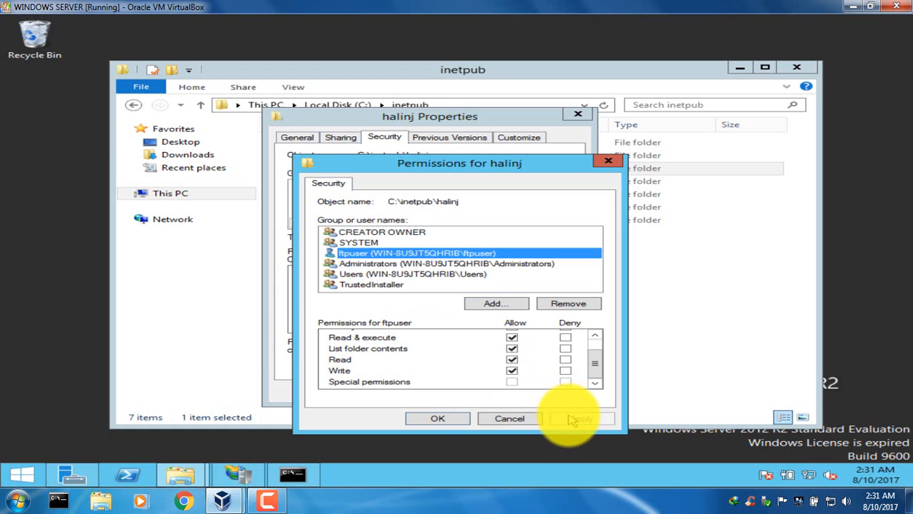
left_click(454, 422)
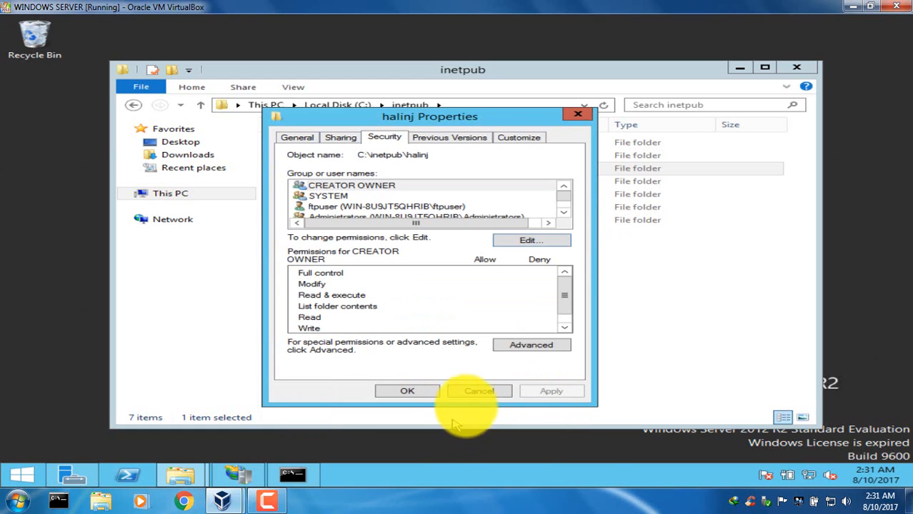
left_click(420, 397)
left_click(472, 350)
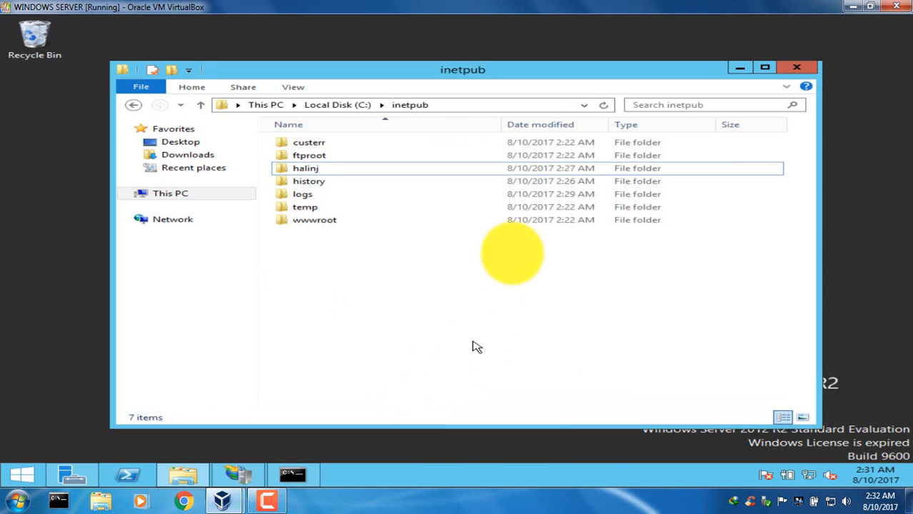
left_click(740, 69)
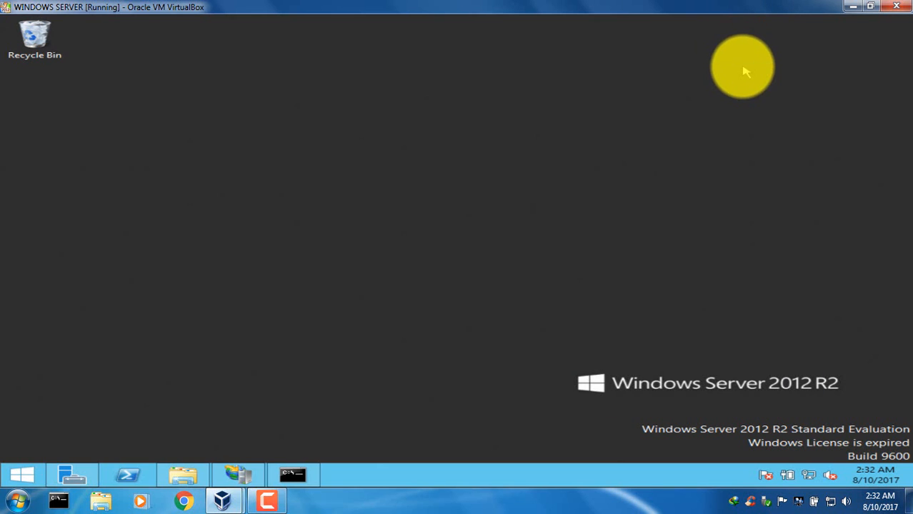
Minimize the virtual machine and launch FileZilla on the host computer.
left_click(849, 5)
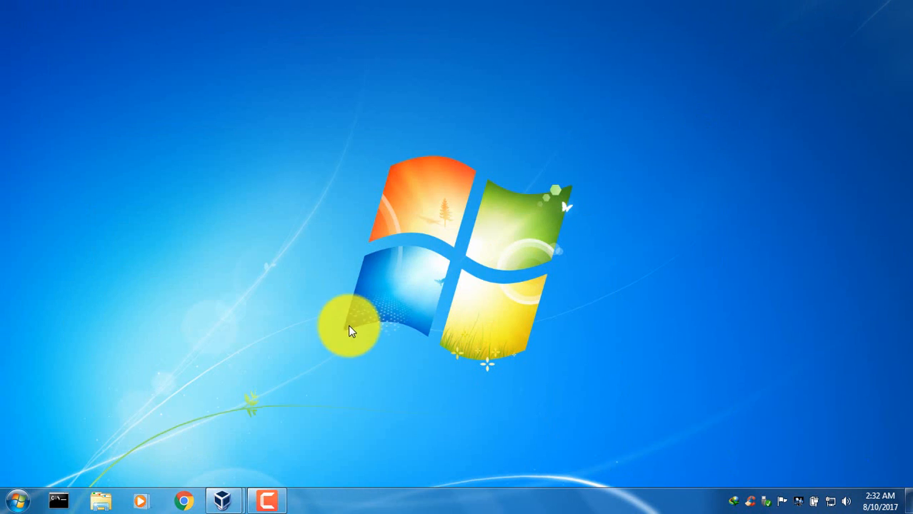
left_click(11, 496)
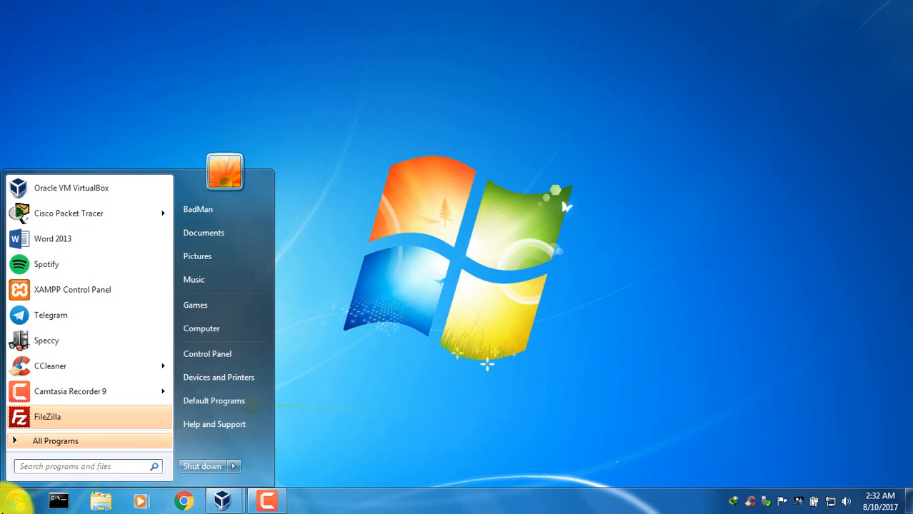
left_click(76, 425)
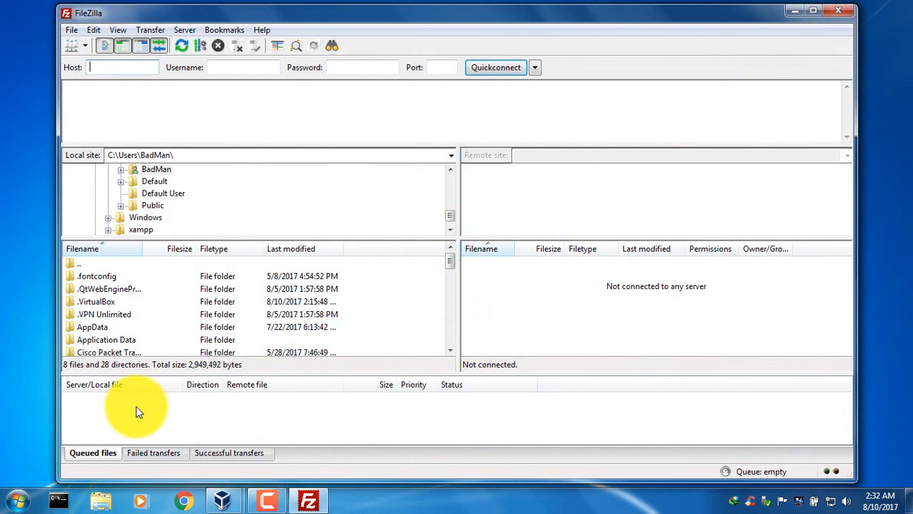
Open the Site Manager and create a new site entry named halinj under My Sites.
left_click(73, 45)
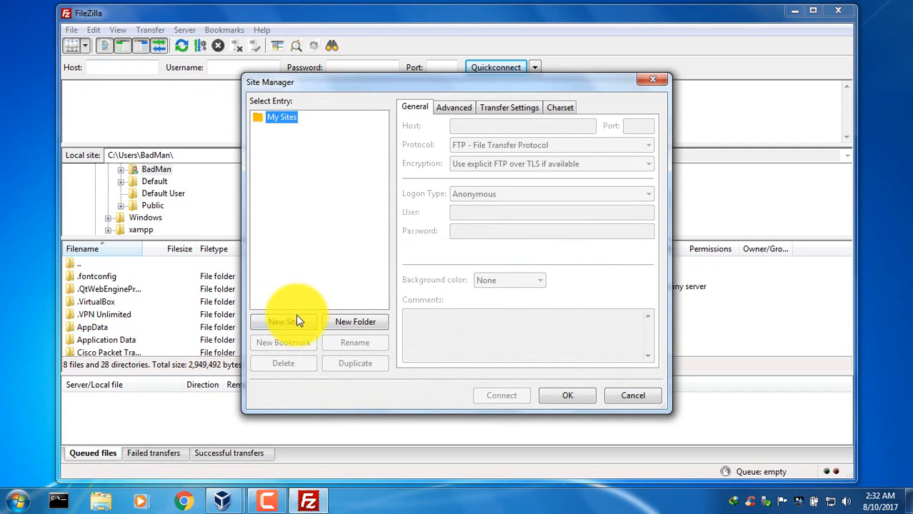
left_click(294, 321)
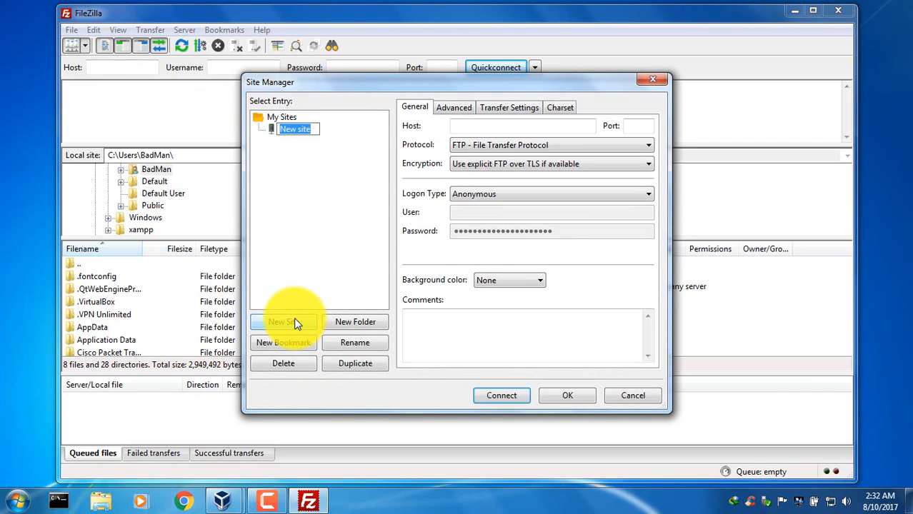
type("hall")
type("n")
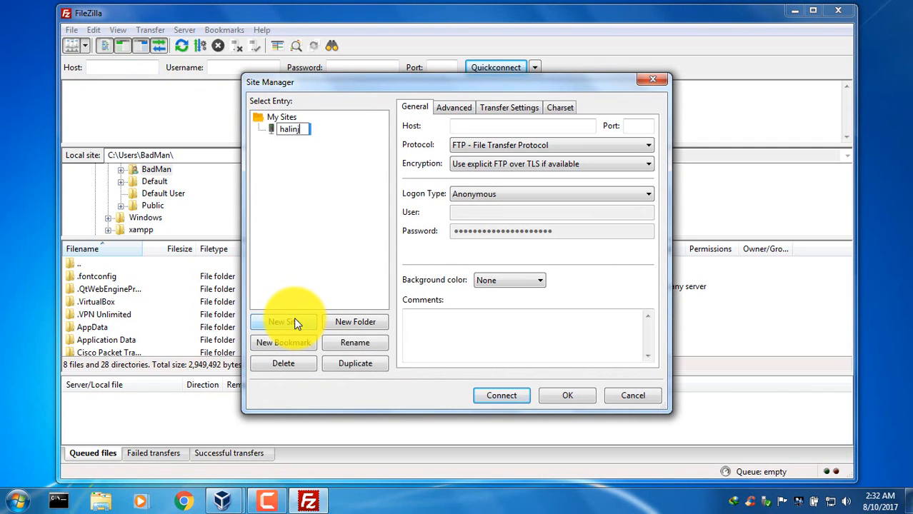
left_click(267, 129)
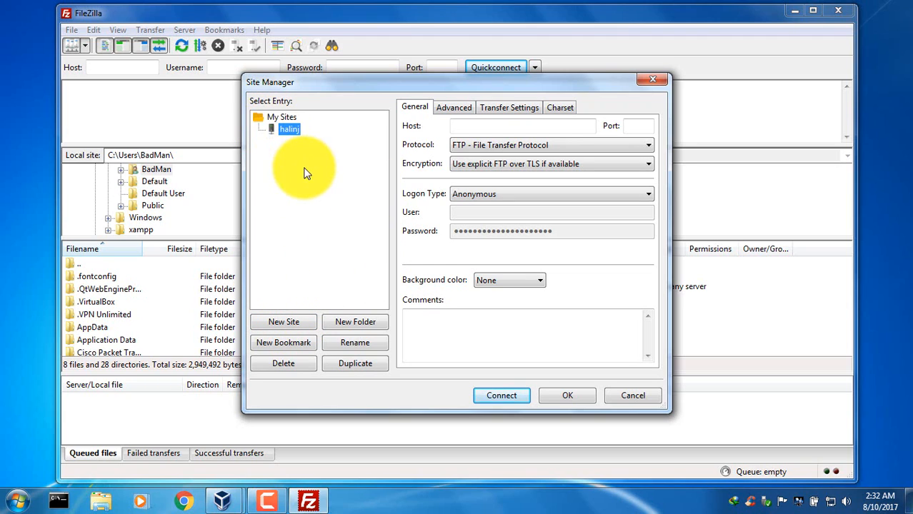
Set the halinj site's host to 192.168.42.228 and its port to 21.
left_click(507, 127)
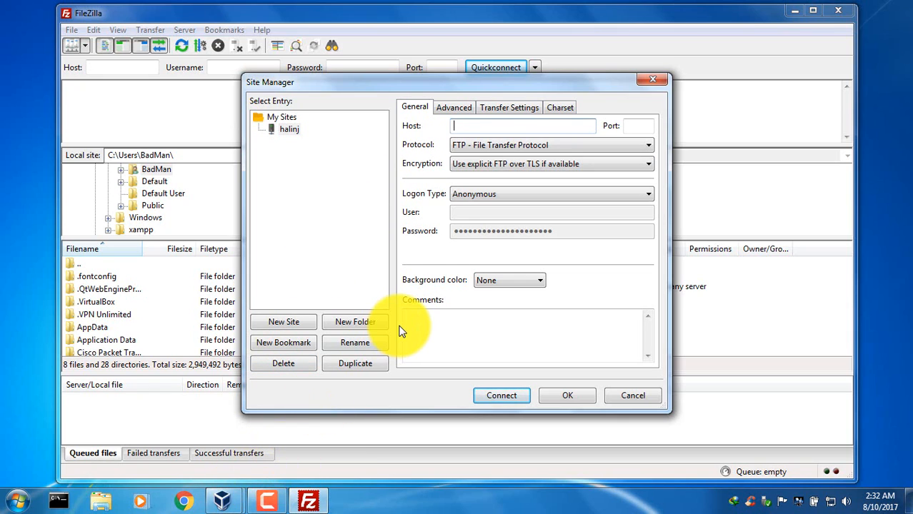
type("192.168.42.228")
left_click(636, 125)
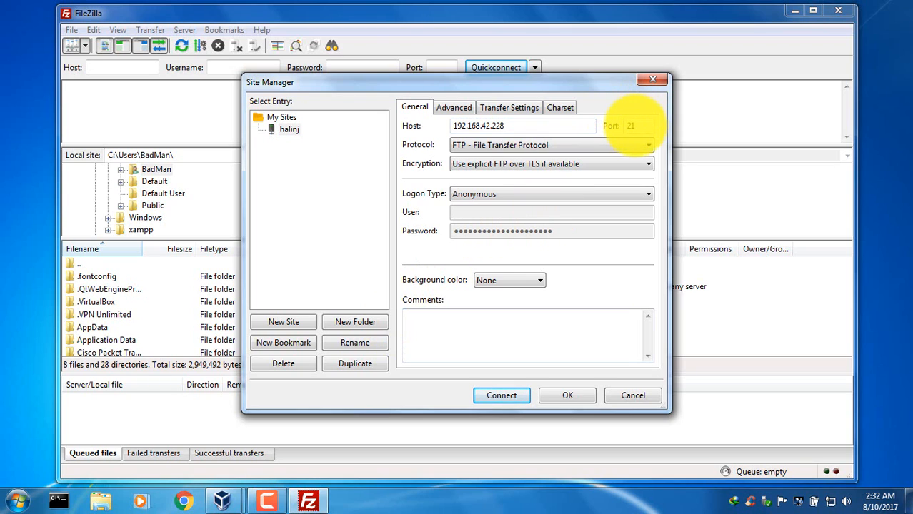
Set the site's encryption to Only use plain FTP (insecure) and its logon type to Normal.
left_click(611, 165)
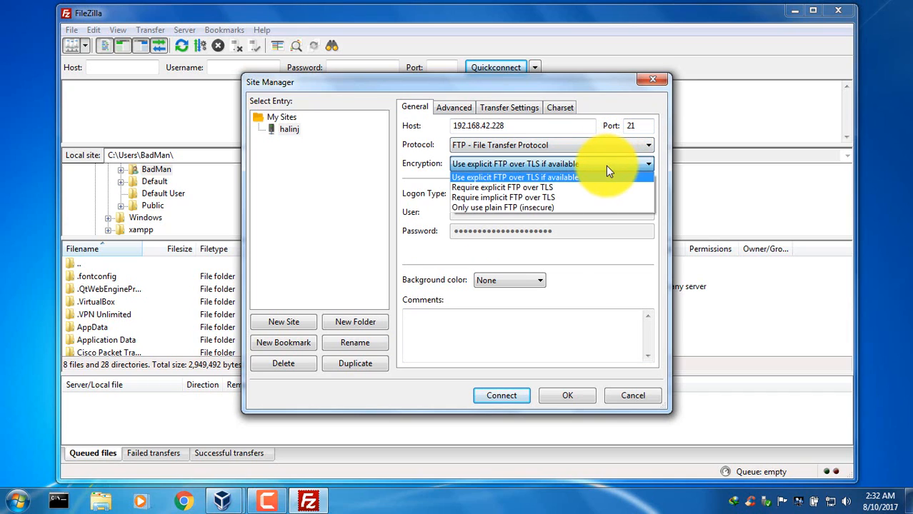
left_click(580, 207)
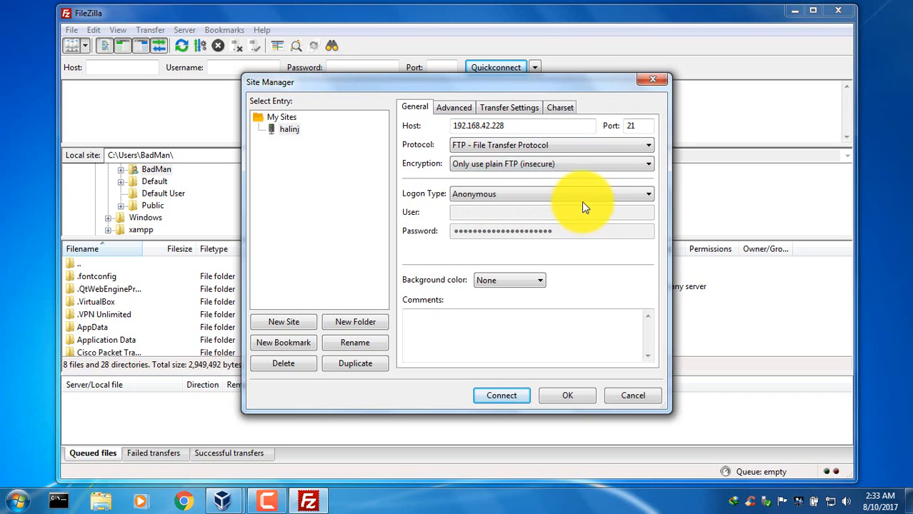
left_click(585, 197)
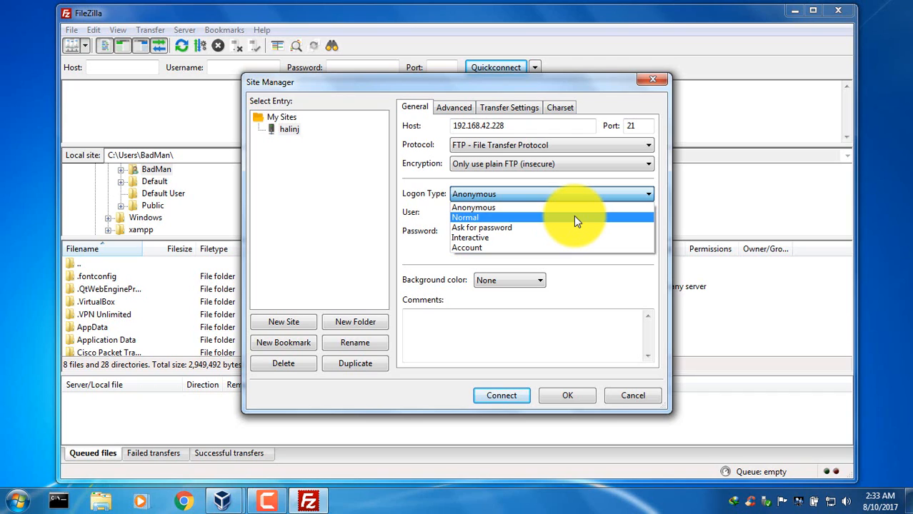
left_click(575, 218)
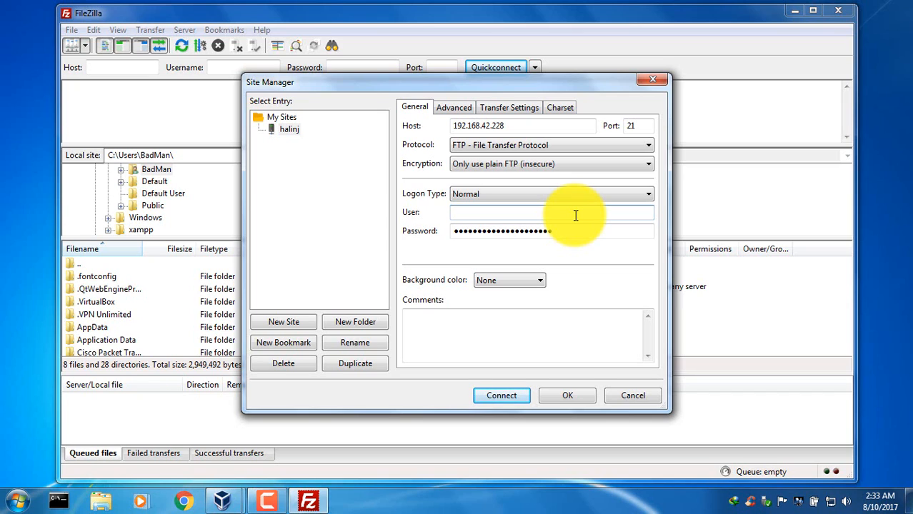
Enter ftpuser as the site's user and replace the prefilled password with the account password.
type("ftpuser")
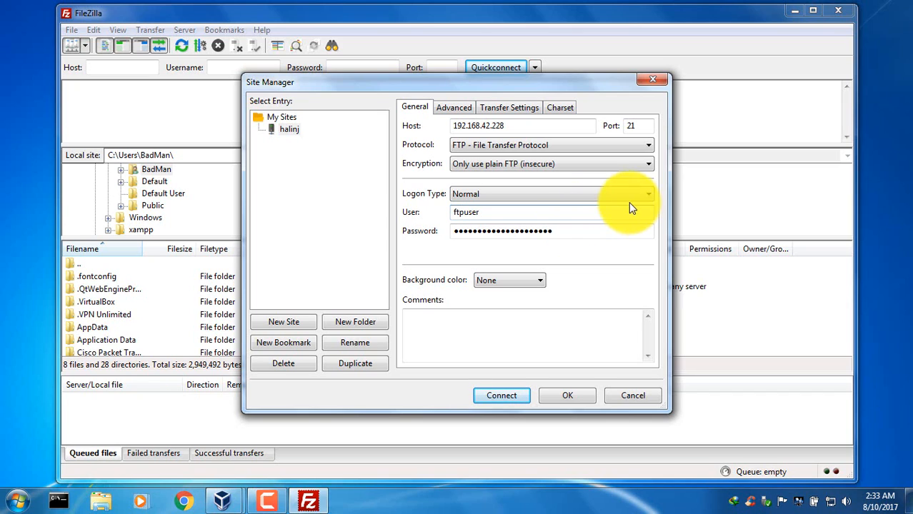
left_click_drag(585, 226, 435, 227)
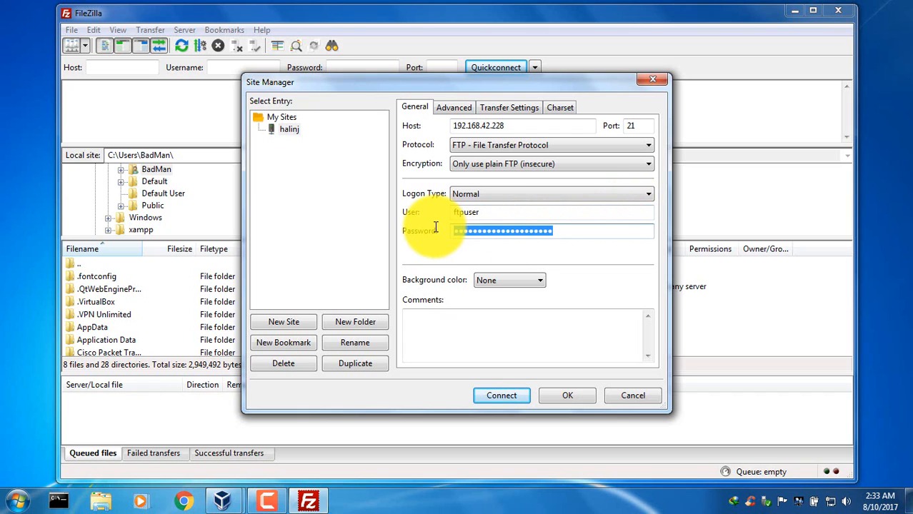
type("f")
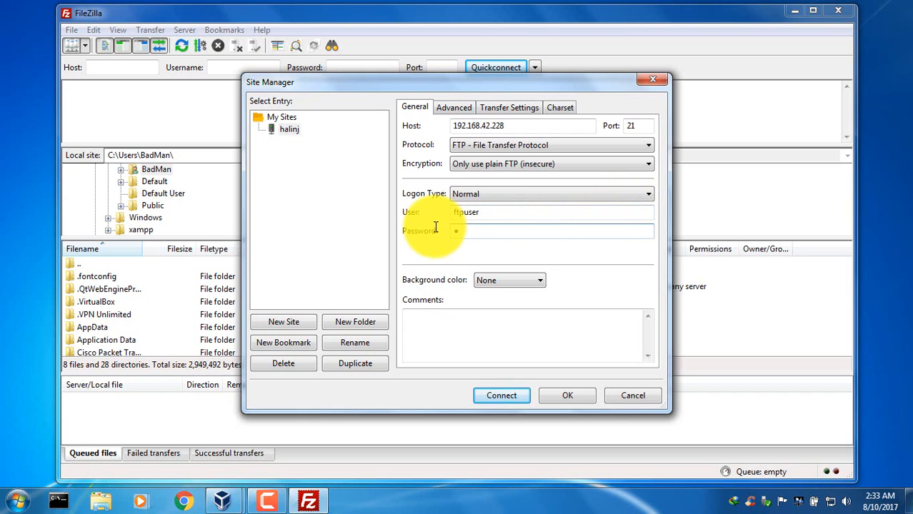
type("tpuser")
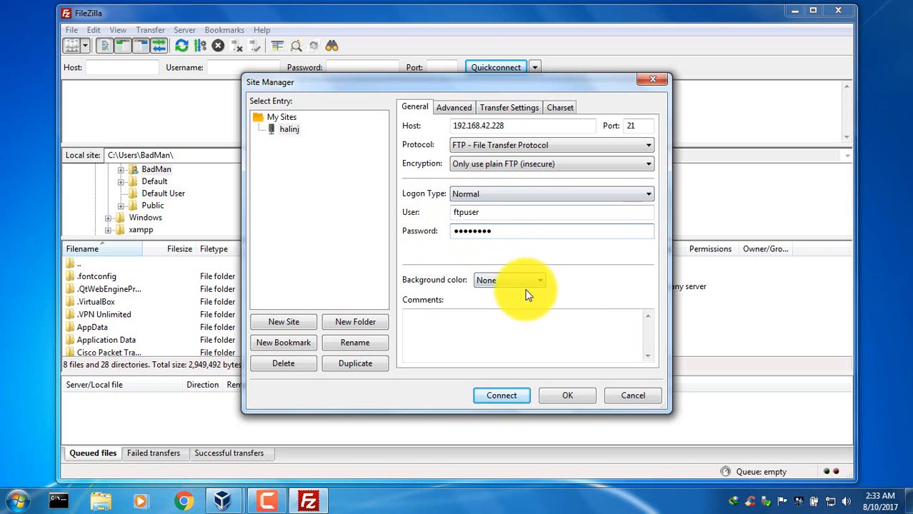
Connect to the halinj site, choosing to save passwords.
left_click(501, 395)
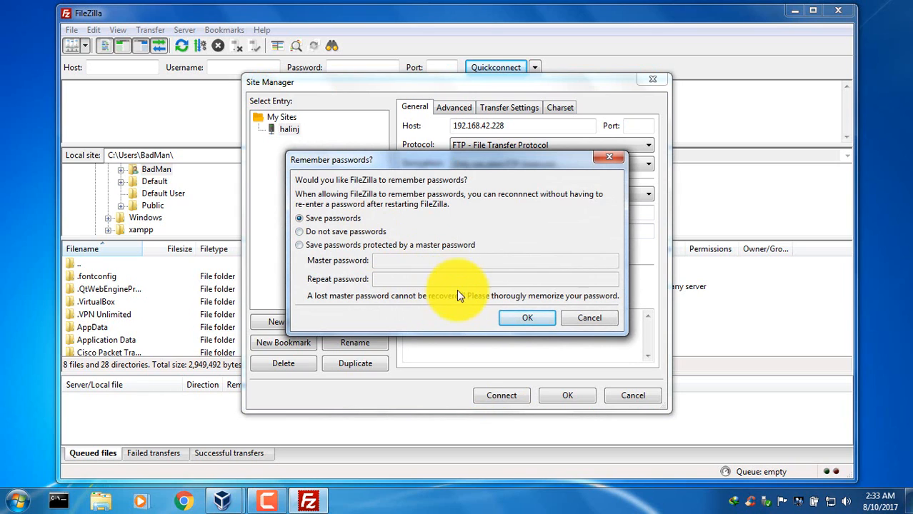
left_click(511, 318)
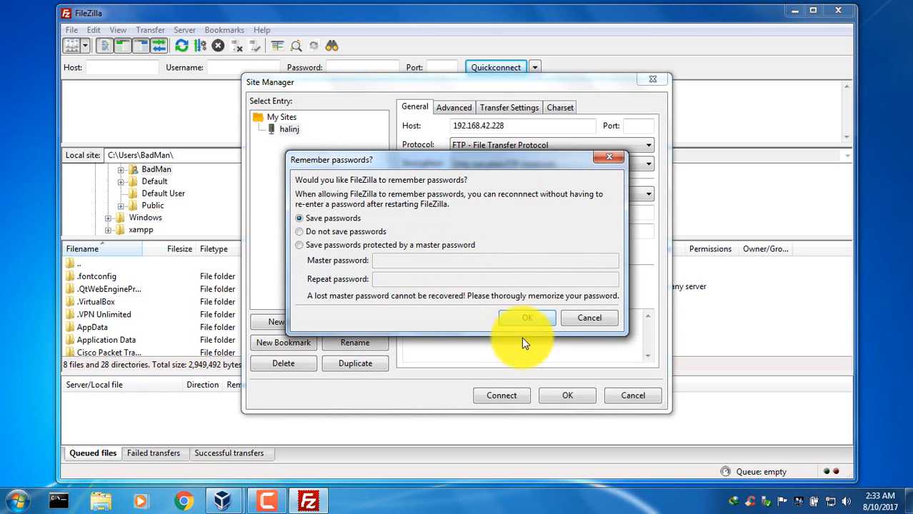
left_click(521, 314)
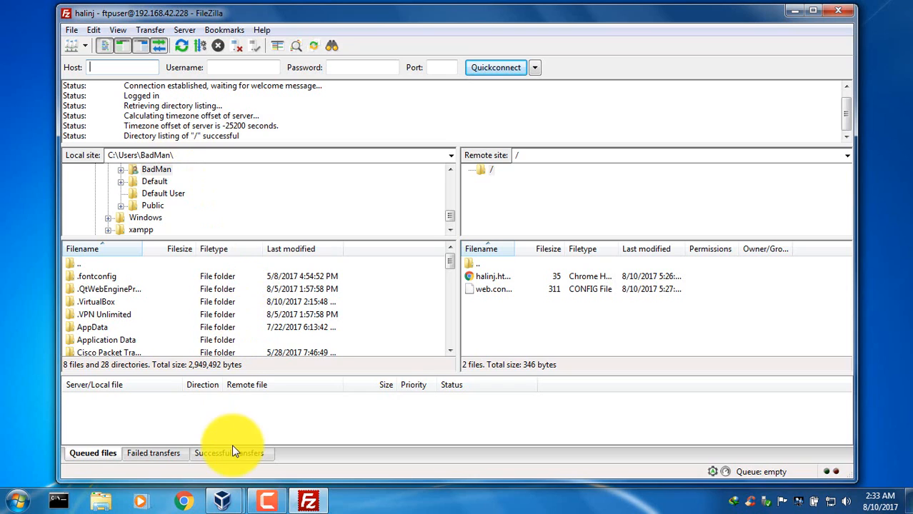
Download halinj.html from the remote site's root folder to the local user folder.
left_click(485, 278)
left_click(485, 281)
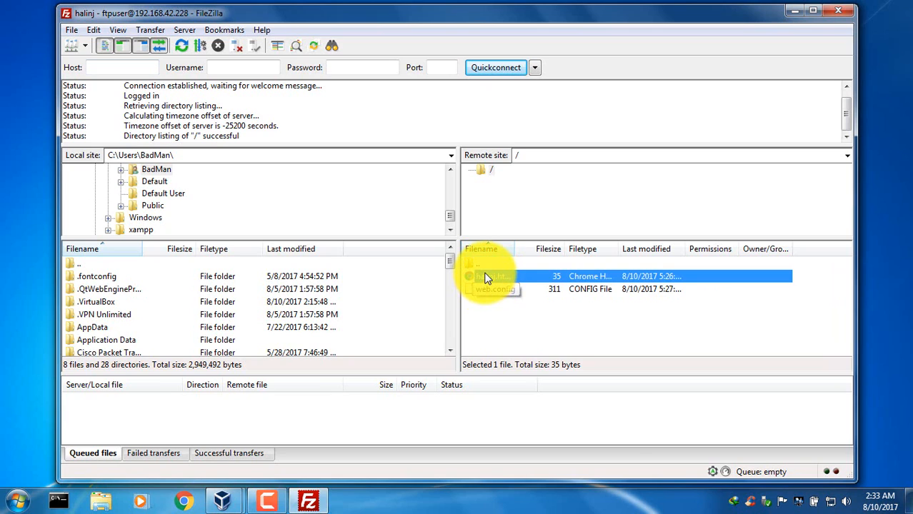
right_click(485, 282)
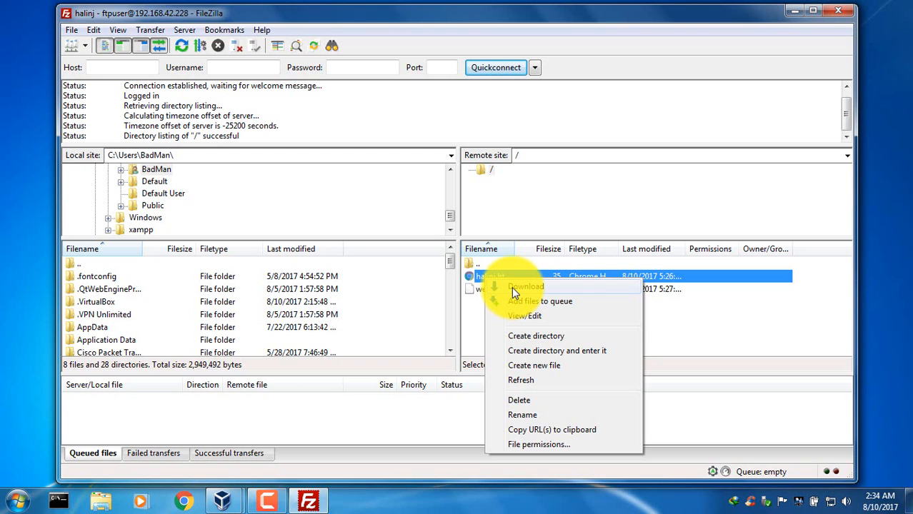
left_click(512, 286)
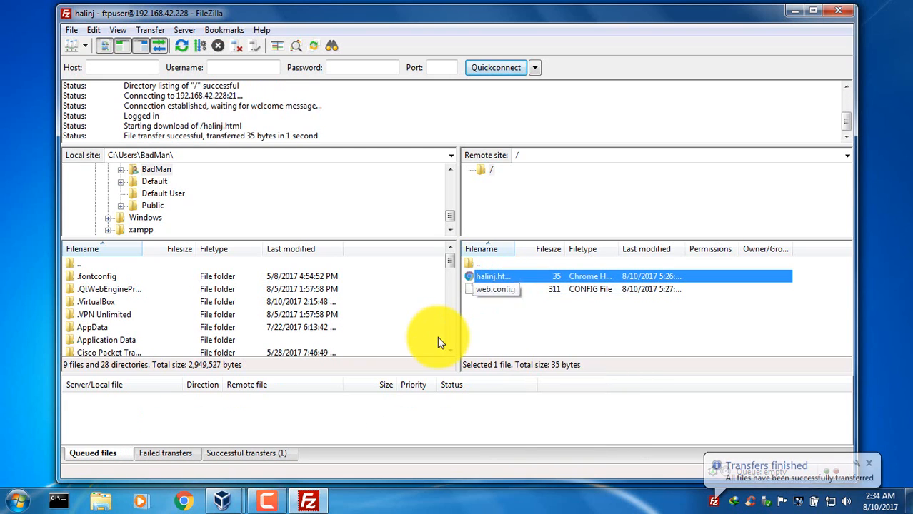
Check the successful and failed transfer lists and locate the downloaded halinj.html in the local folder listing.
left_click(235, 450)
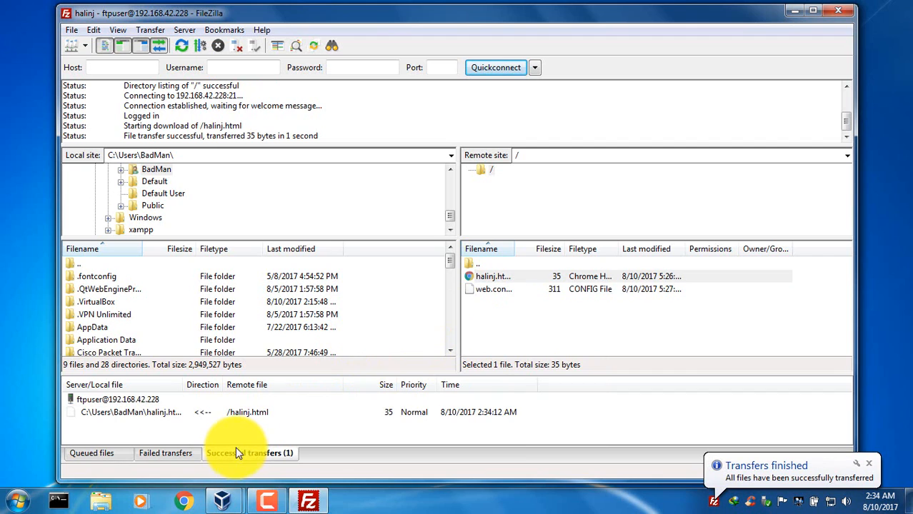
left_click(175, 453)
left_click(123, 454)
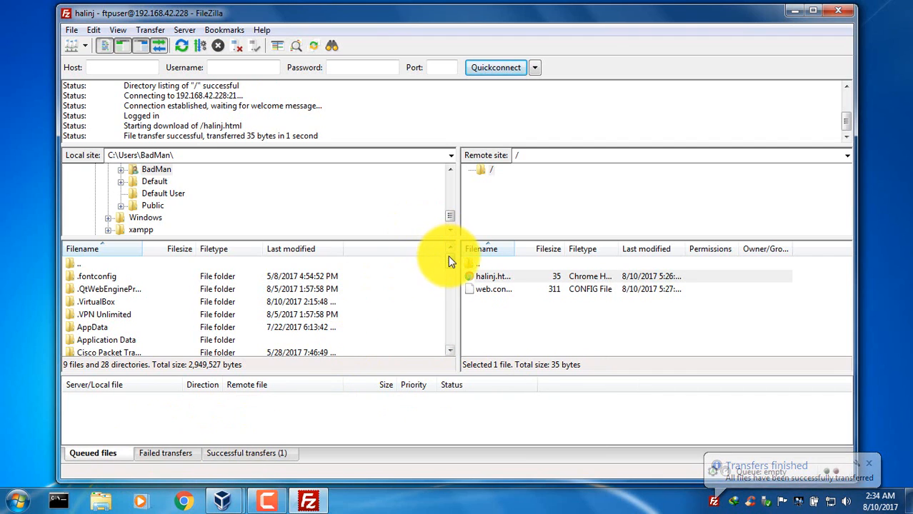
scroll(452, 285, "down", 4)
left_click_drag(457, 303, 461, 321)
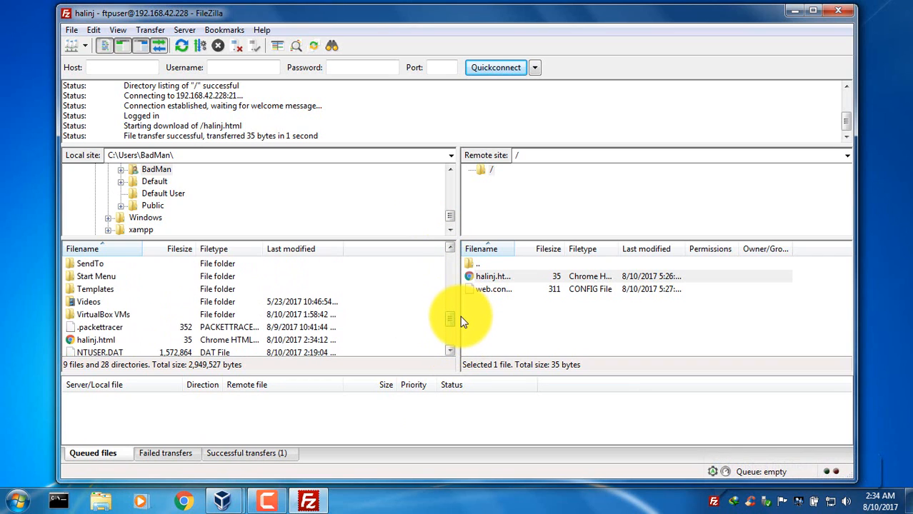
left_click(97, 340)
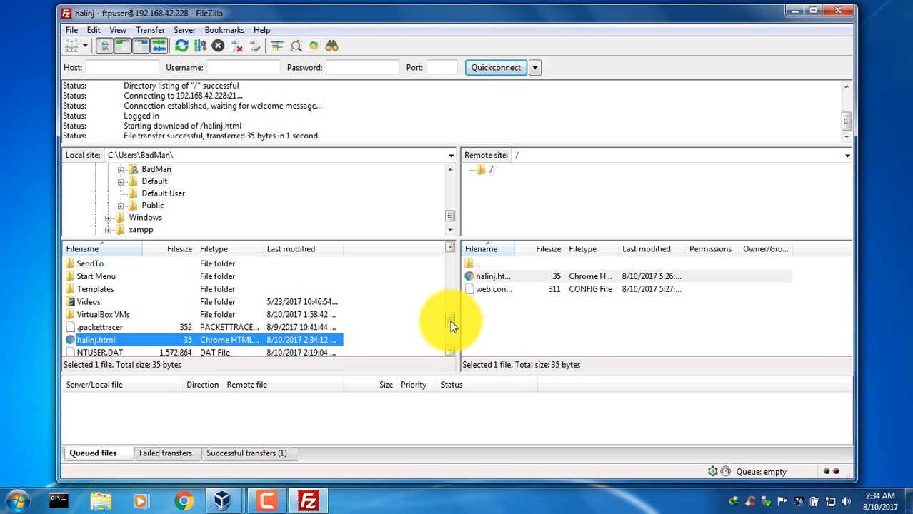
left_click_drag(450, 325, 451, 324)
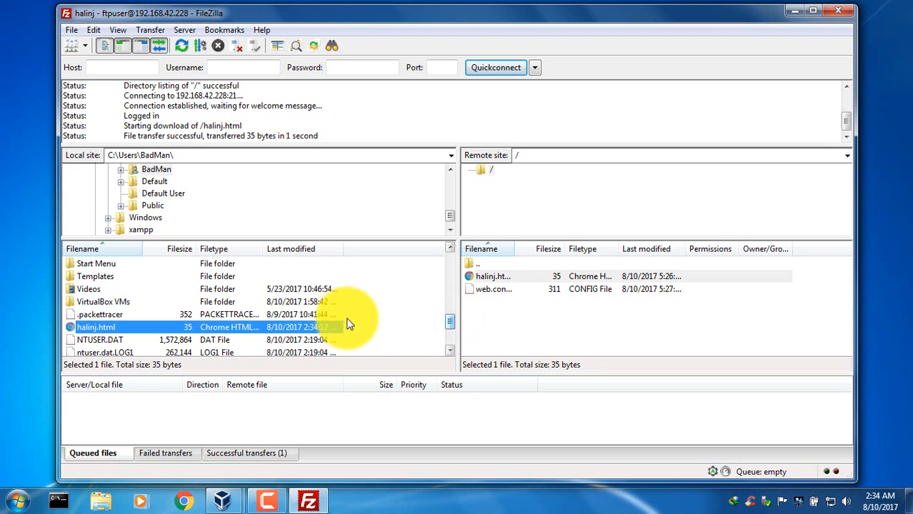
left_click_drag(447, 324, 453, 350)
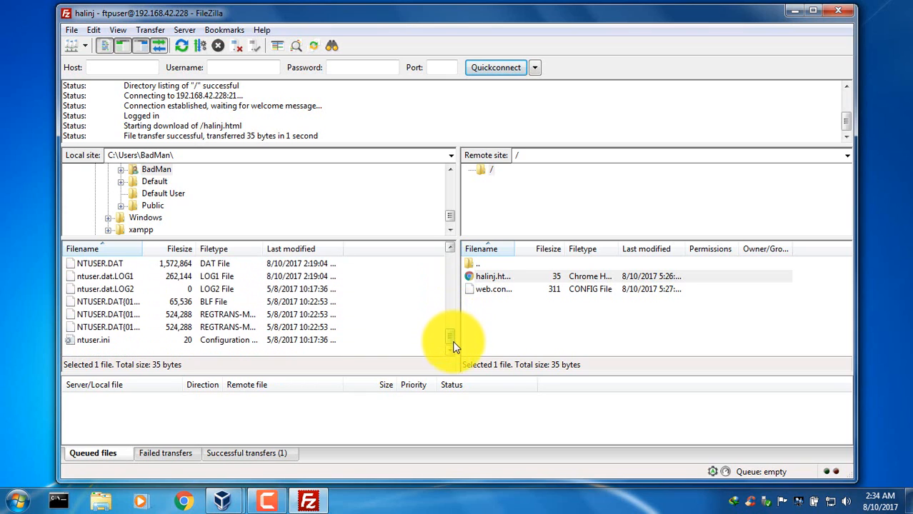
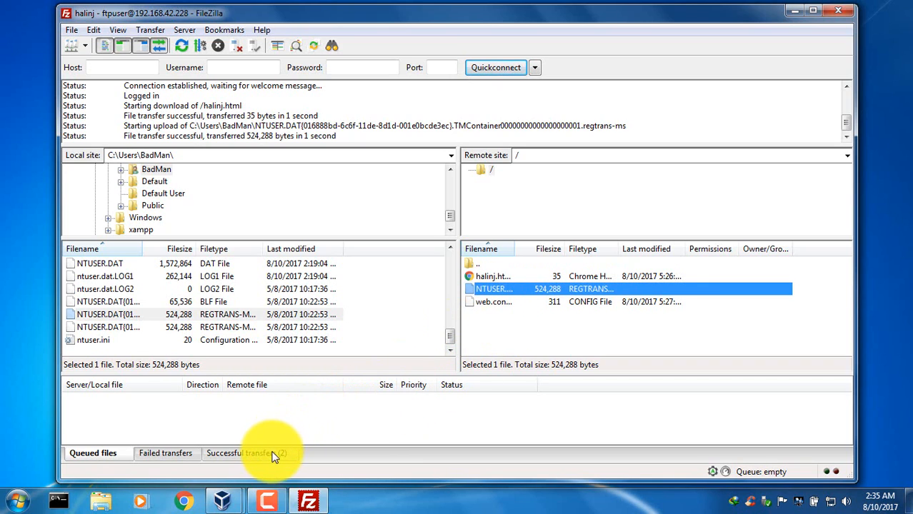
Check the list of successful transfers for the uploaded NTUSER.DAT regtrans-ms file.
left_click(273, 455)
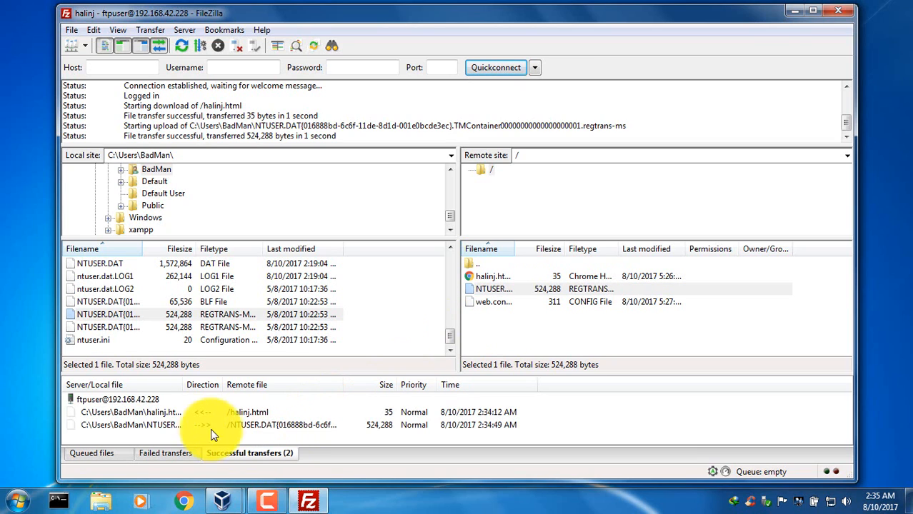
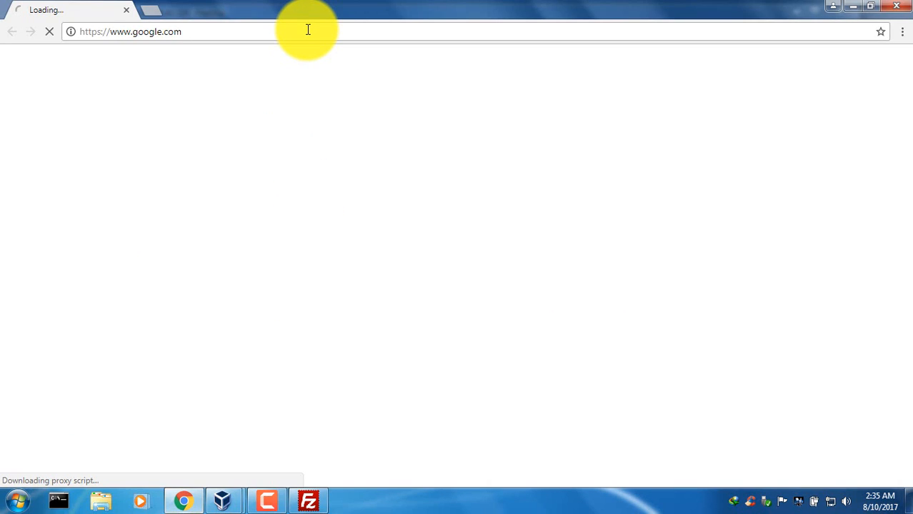
left_click(308, 30)
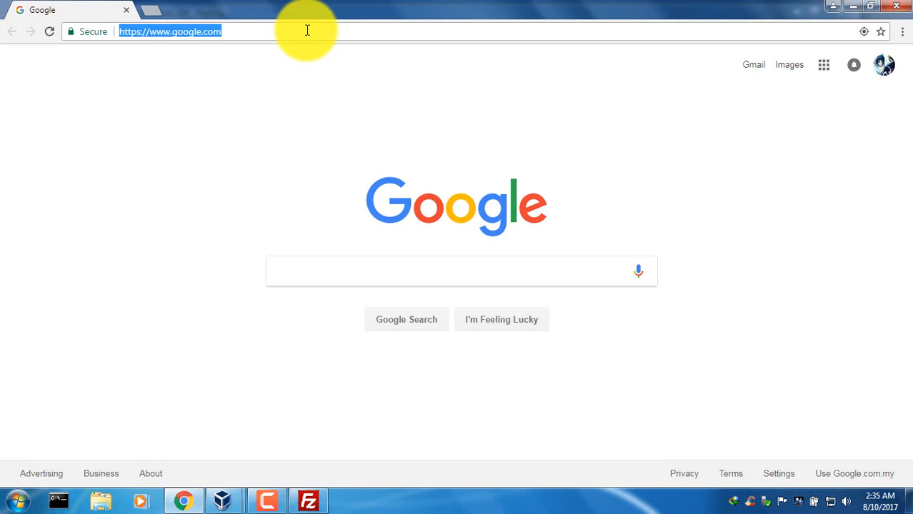
type("www")
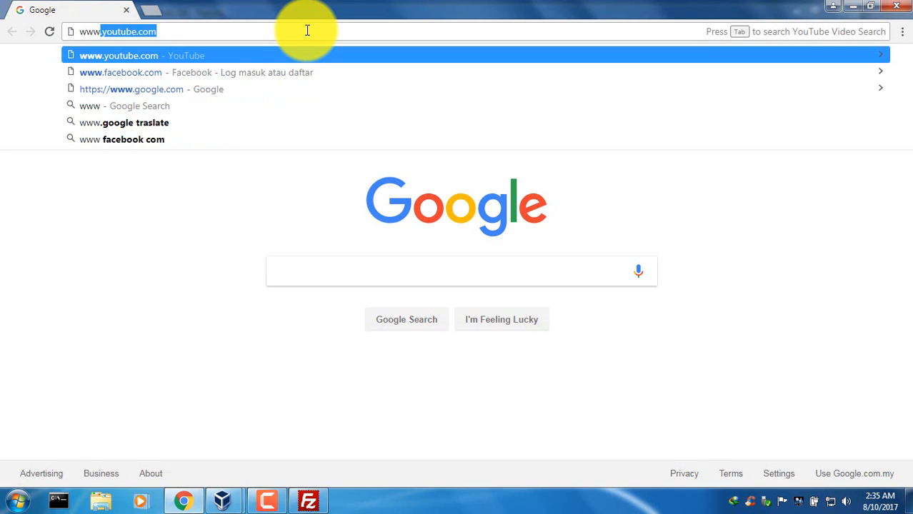
type(".")
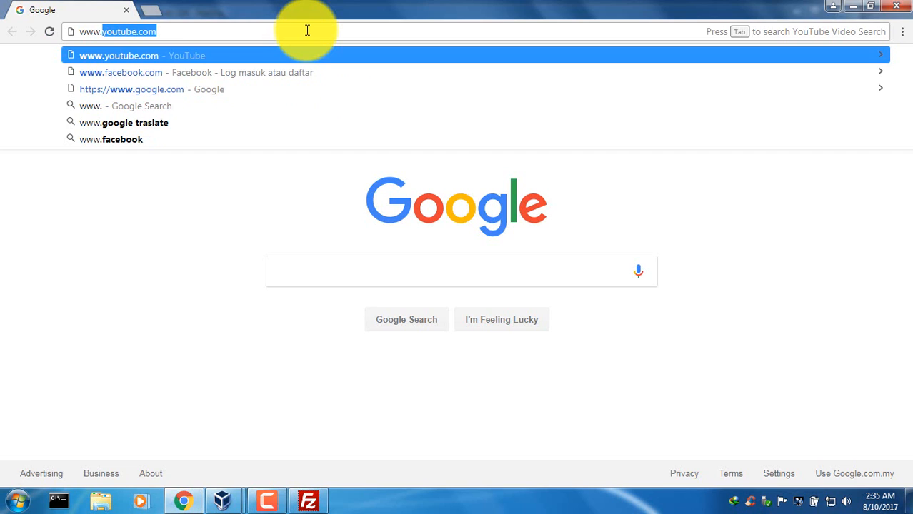
type("halin")
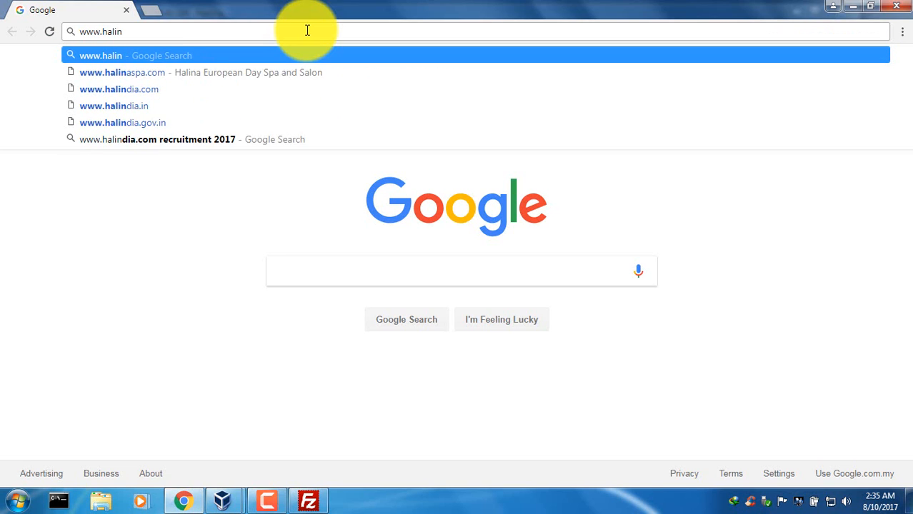
type("j.com")
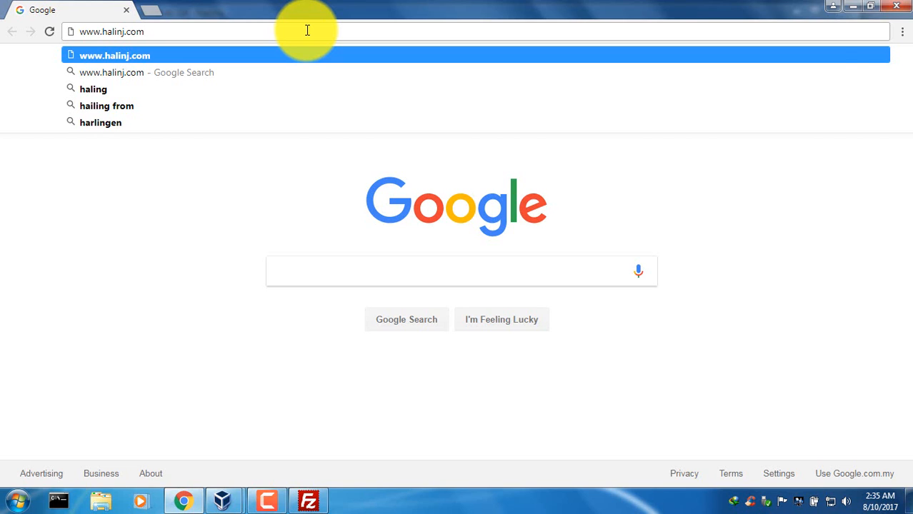
key("Return")
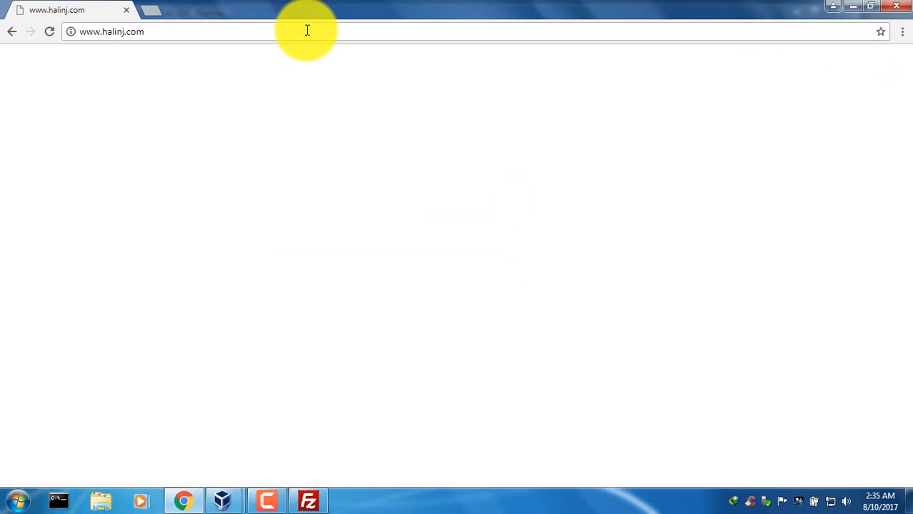
left_click(307, 30)
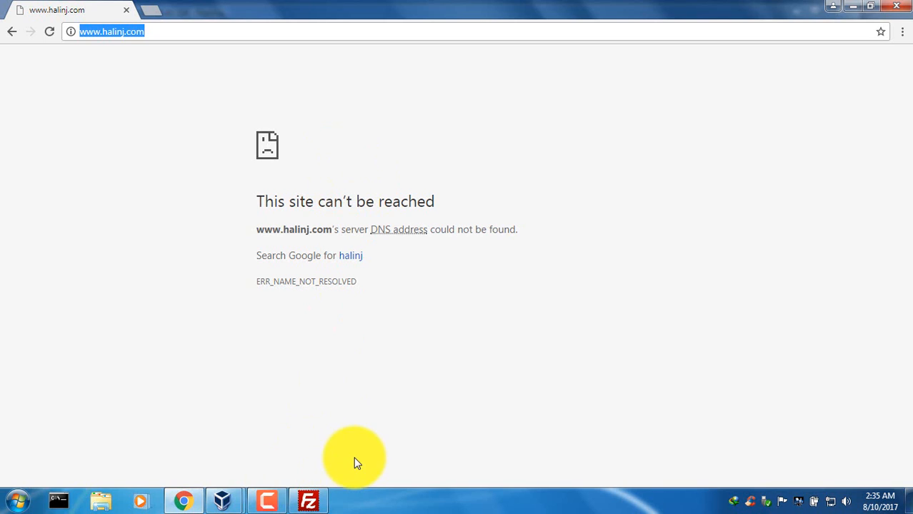
left_click(283, 502)
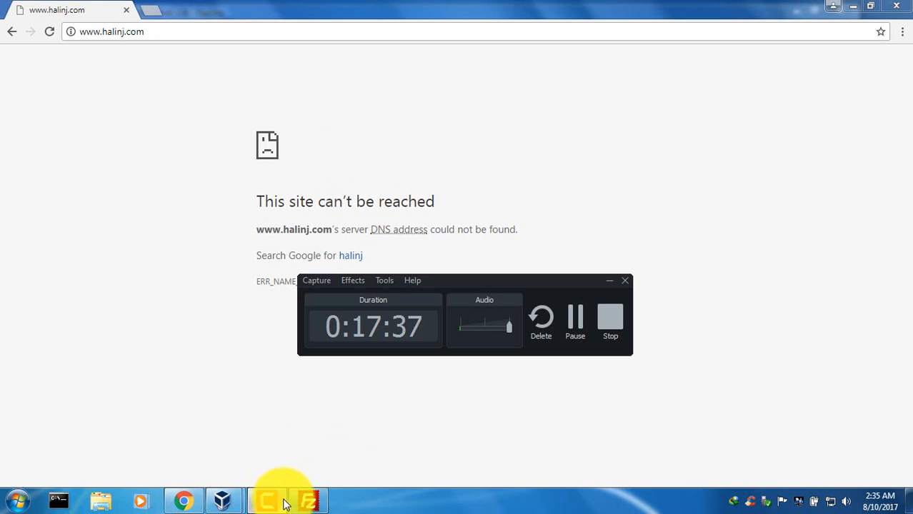
left_click(575, 319)
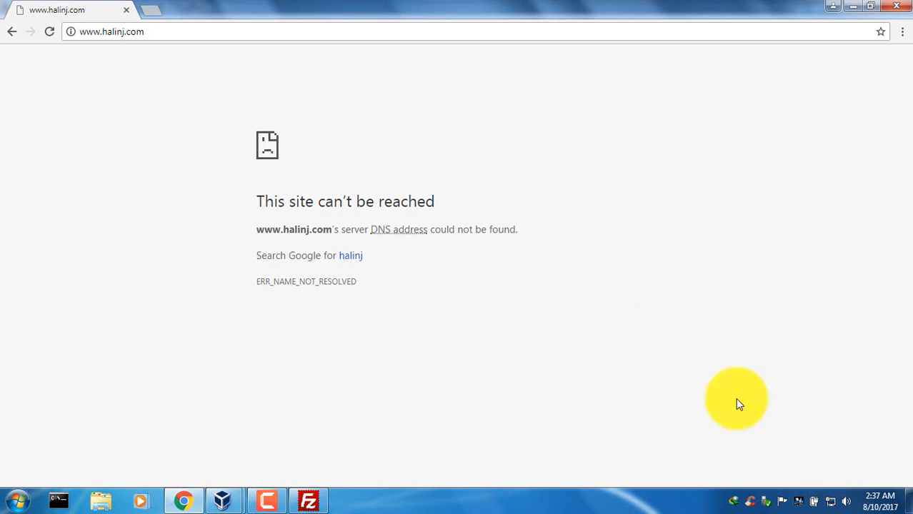
Open the Control Panel on the host computer.
left_click(832, 502)
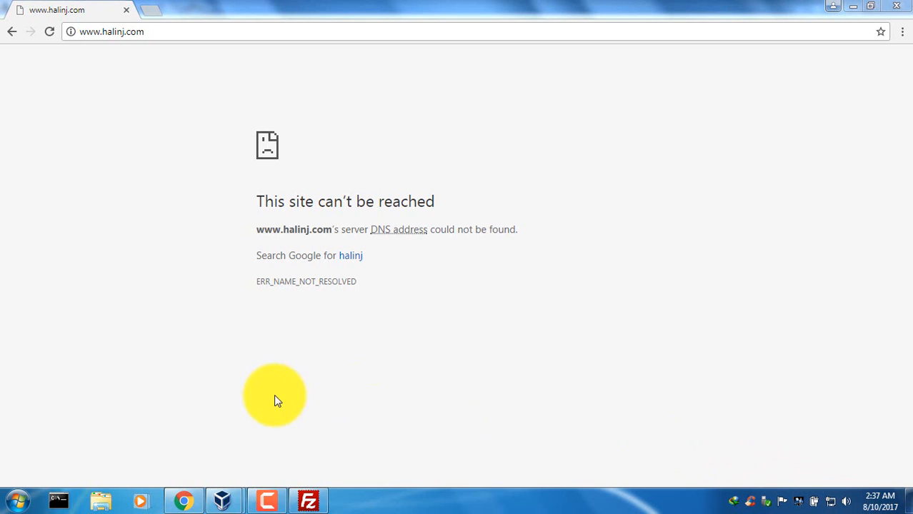
left_click(17, 500)
left_click(214, 361)
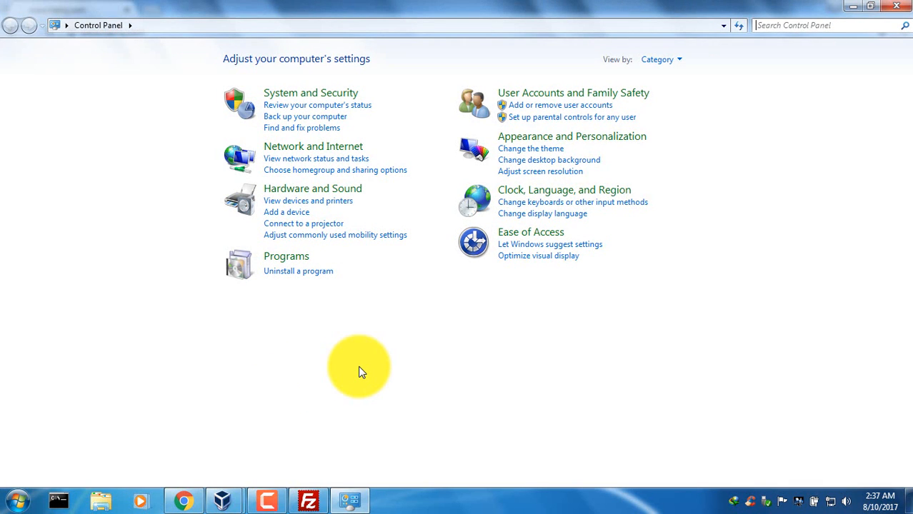
Minimize the Control Panel, Chrome and VirtualBox Manager windows to return to the WINDOWS SERVER virtual machine.
left_click(852, 5)
left_click(853, 7)
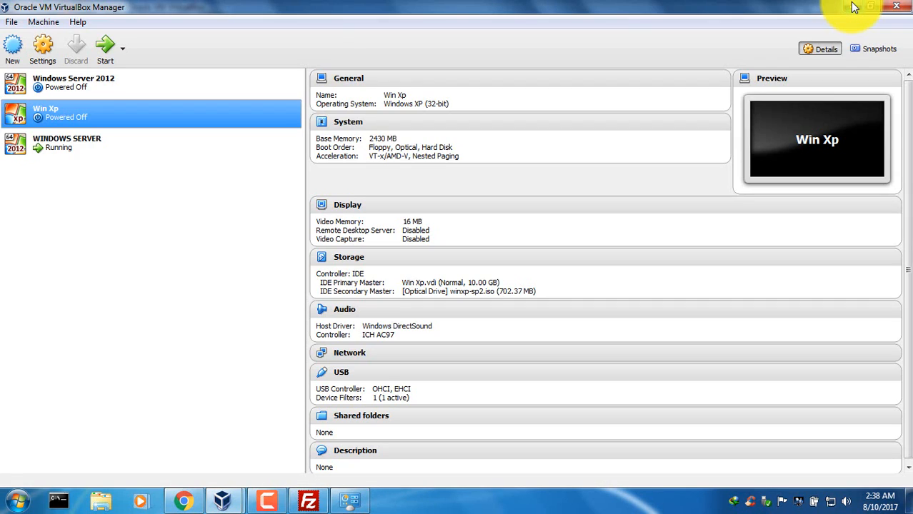
left_click(853, 7)
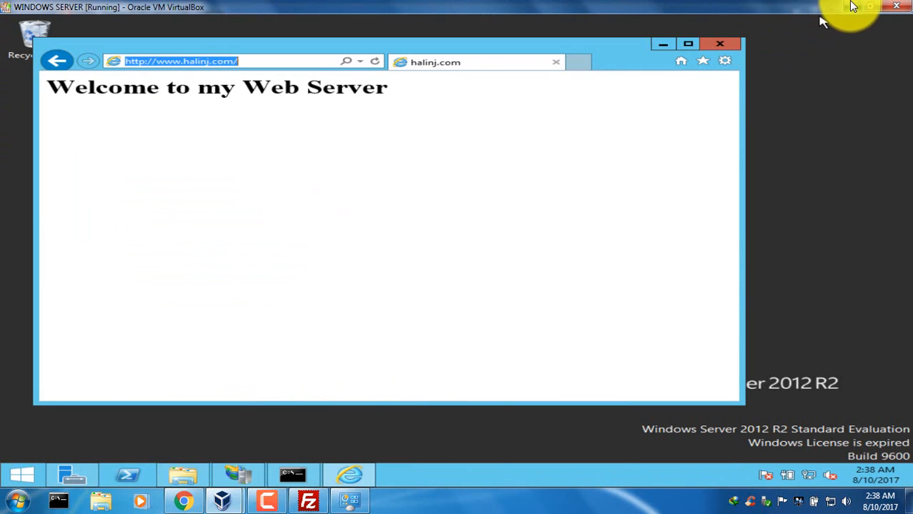
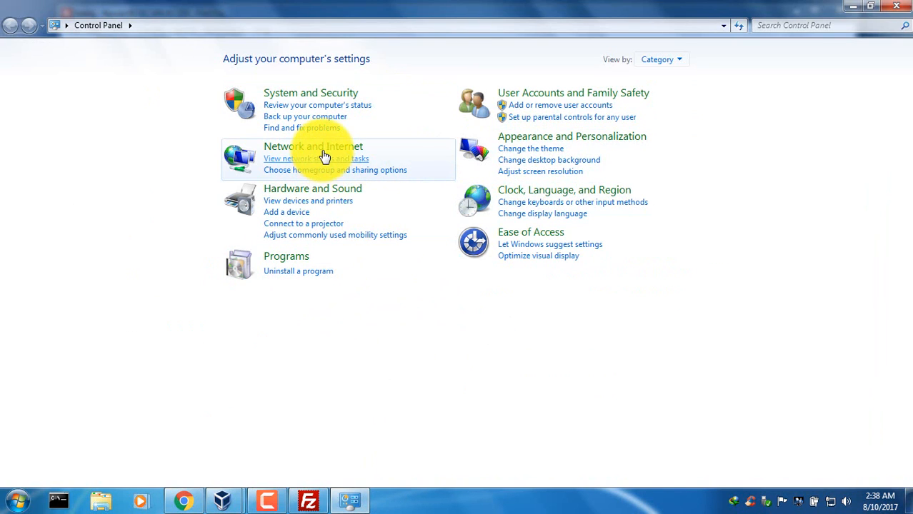
Open the Internet Protocol Version 4 (TCP/IPv4) properties of Local Area Connection 3 on the host computer.
left_click(321, 147)
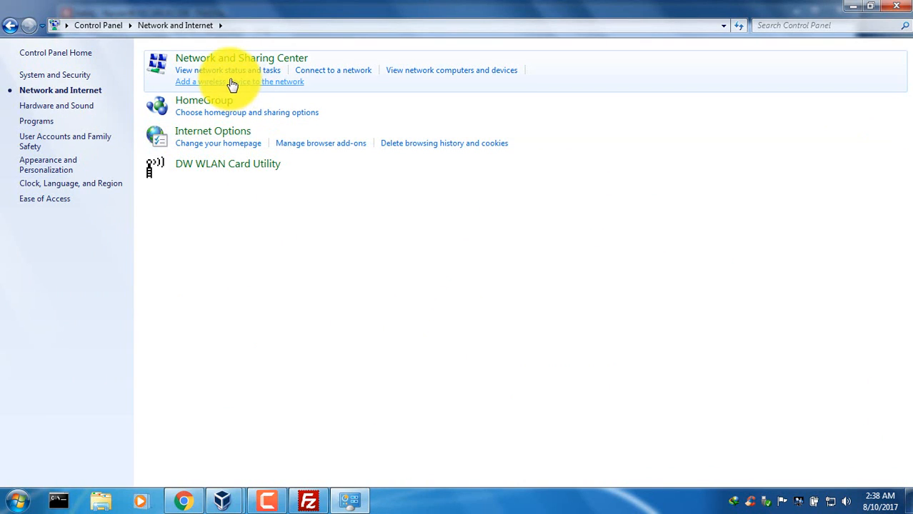
left_click(222, 57)
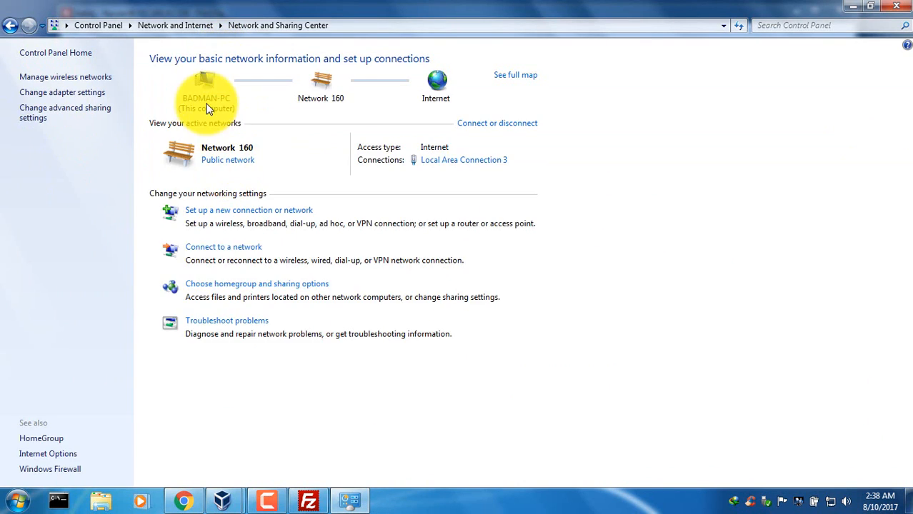
left_click(434, 162)
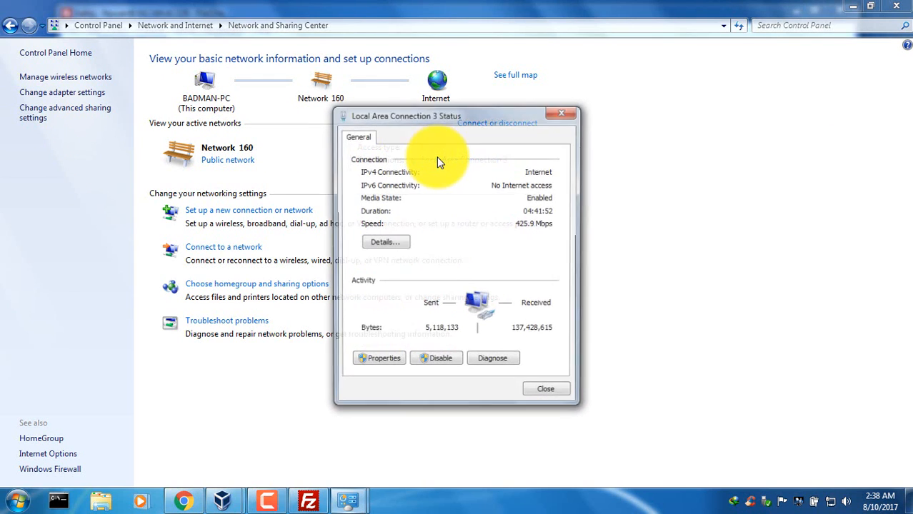
left_click(371, 354)
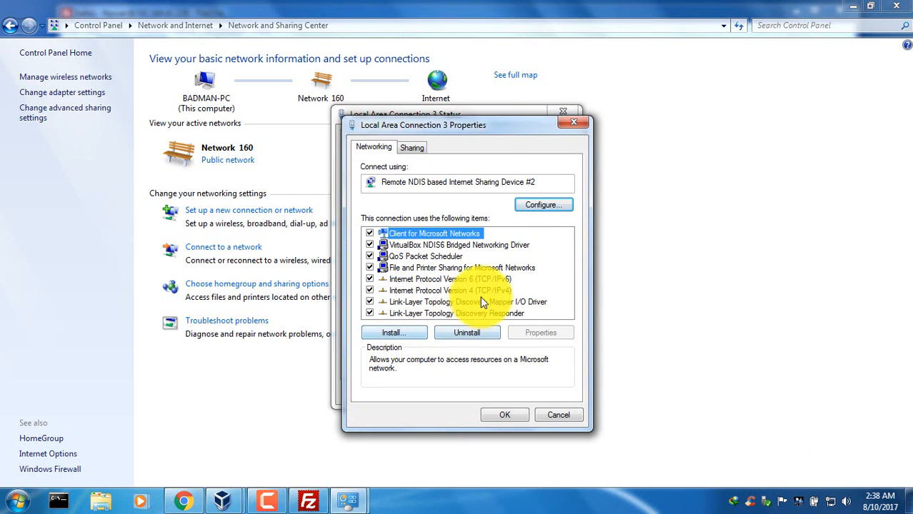
double_click(487, 288)
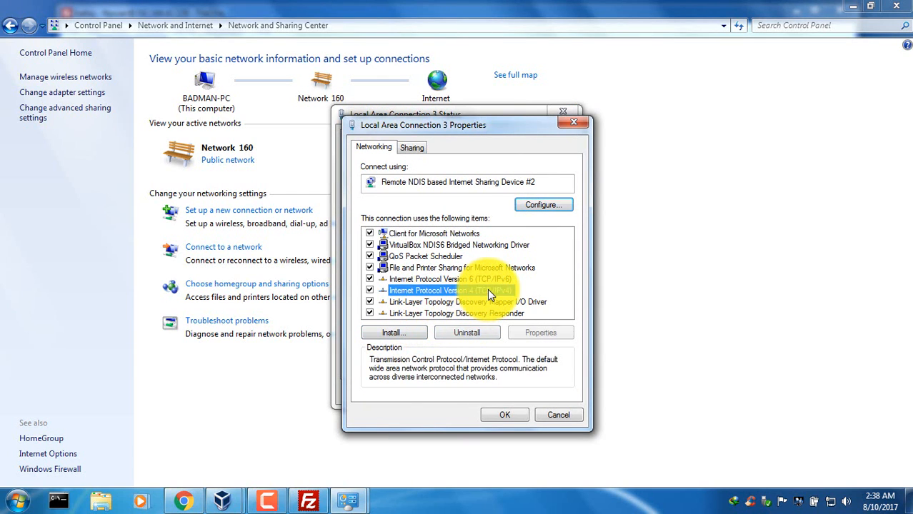
Use a manually specified DNS server for the connection, with 192.168.42.228 as the preferred DNS server, and accept the IPv4 settings.
left_click(456, 363)
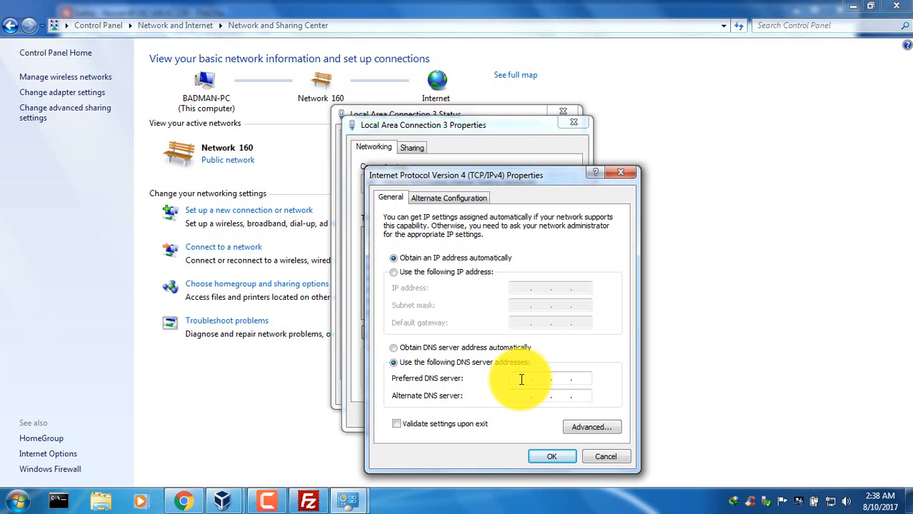
type("192 . 168 . 42 . 228")
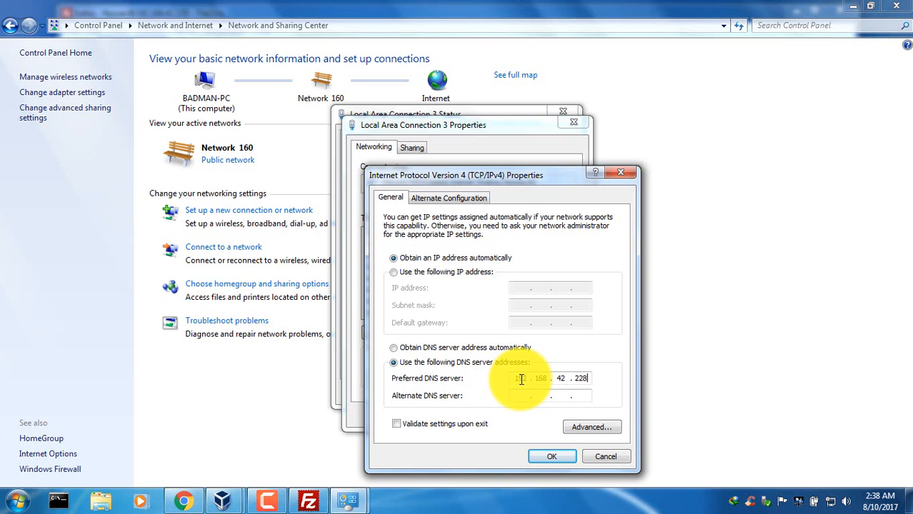
left_click(549, 457)
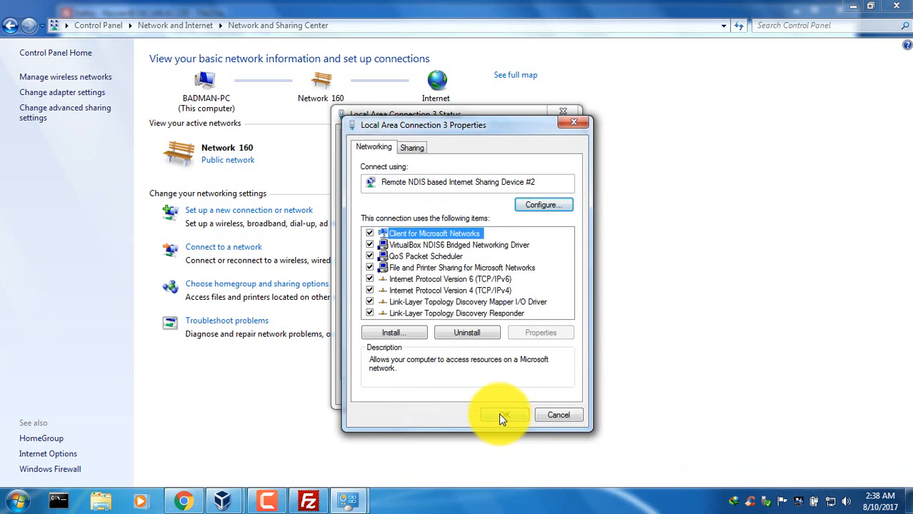
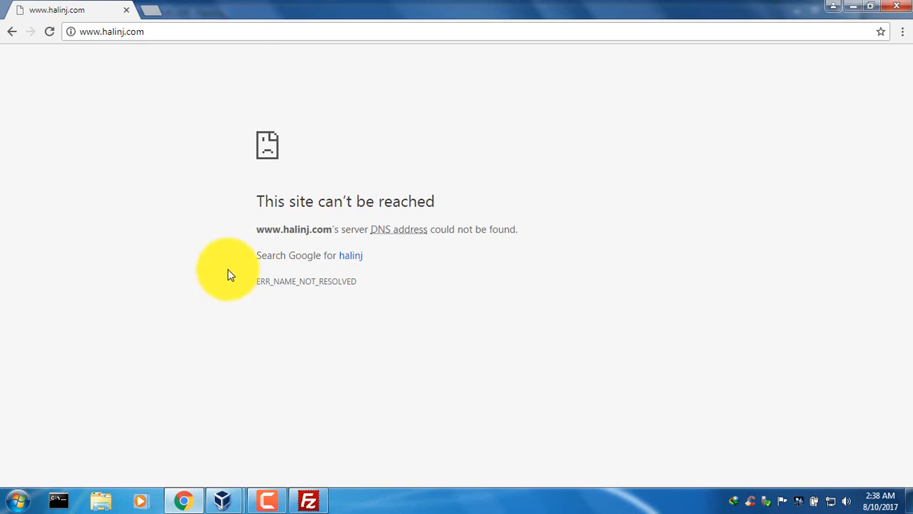
left_click(172, 32)
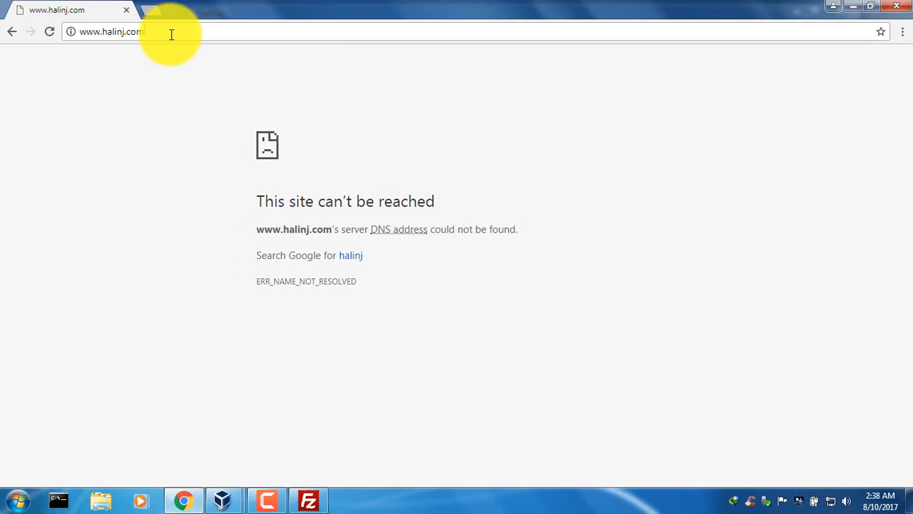
key("Return")
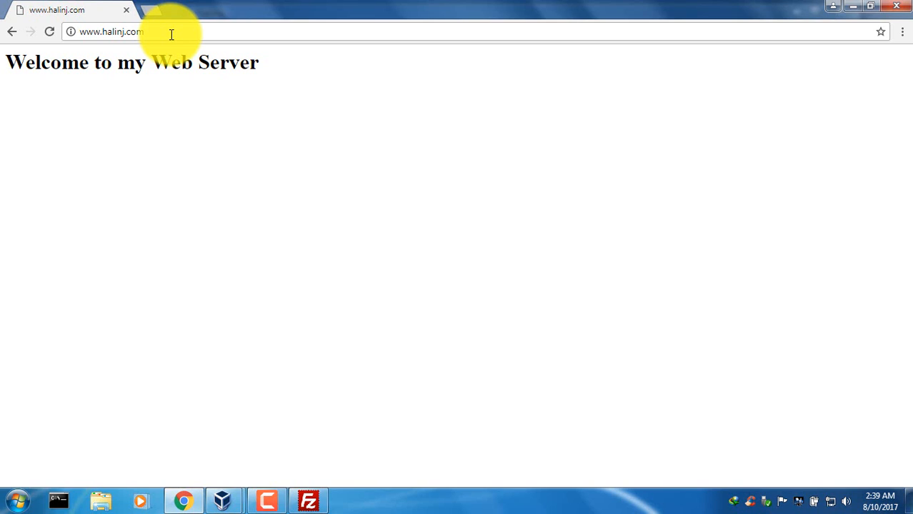
left_click(269, 503)
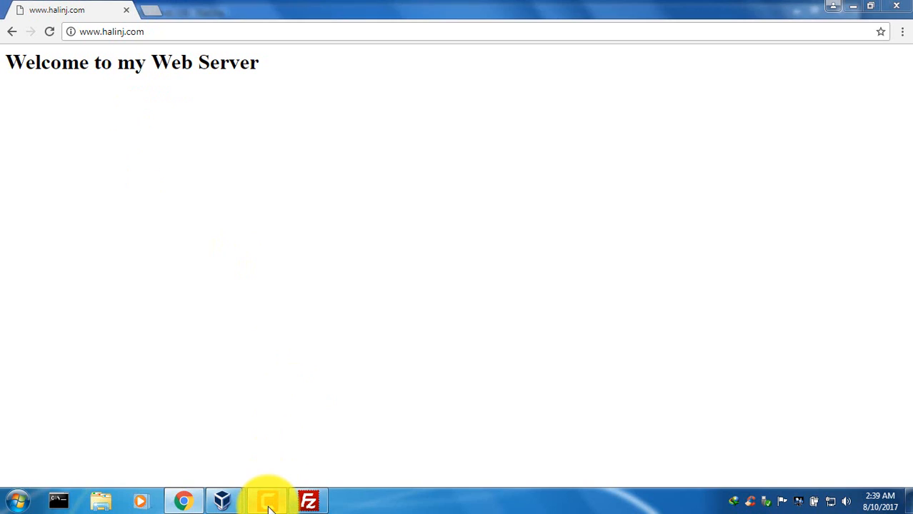